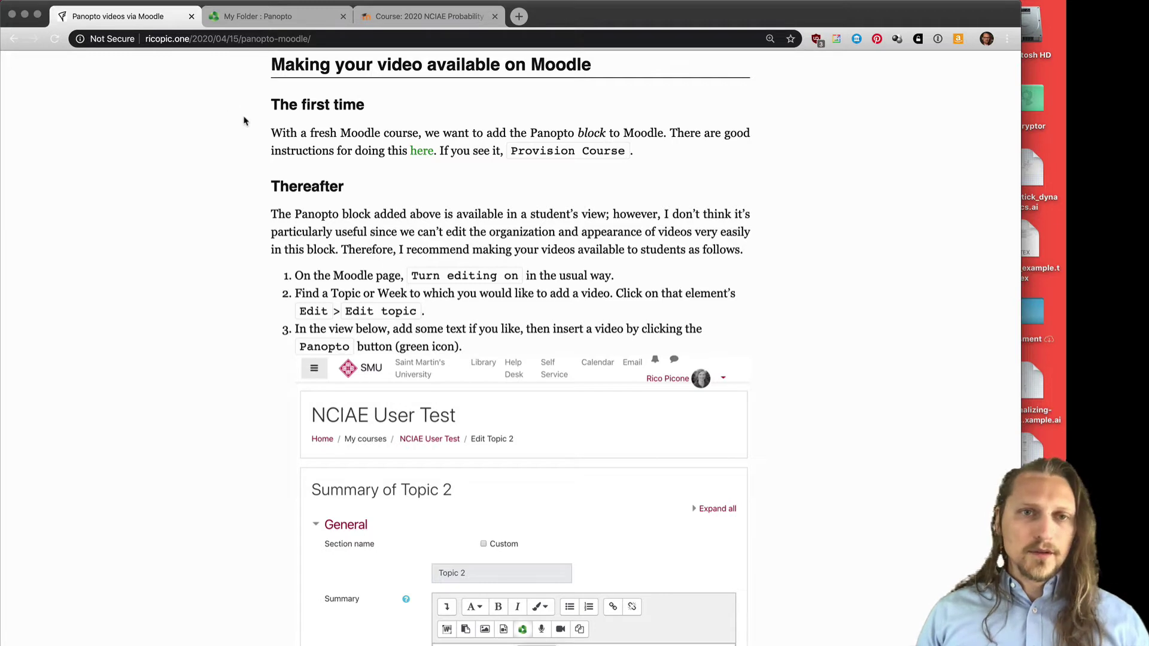
Step: Switch from the tutorial article to the 'Course: 2020 NCIAE Probability…' Moodle tab
{"action": "scroll", "coordinate": [243, 113], "scroll_direction": "up", "scroll_amount": 2}
{"action": "scroll", "coordinate": [226, 105], "scroll_direction": "down", "scroll_amount": 1}
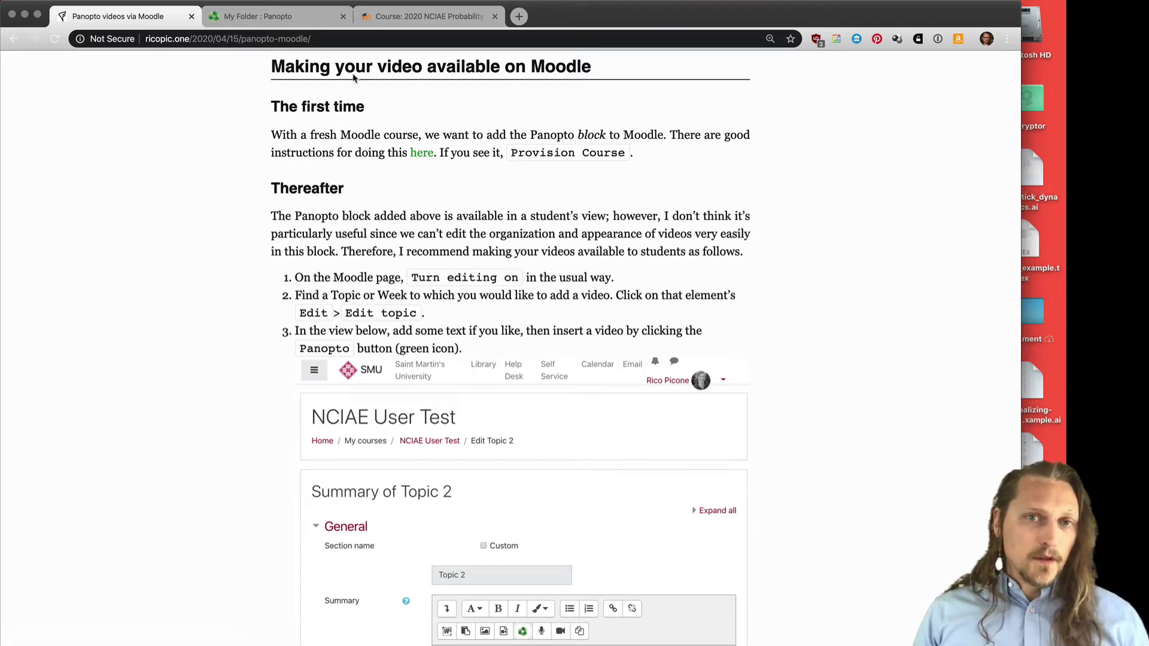
{"action": "left_click", "coordinate": [380, 20]}
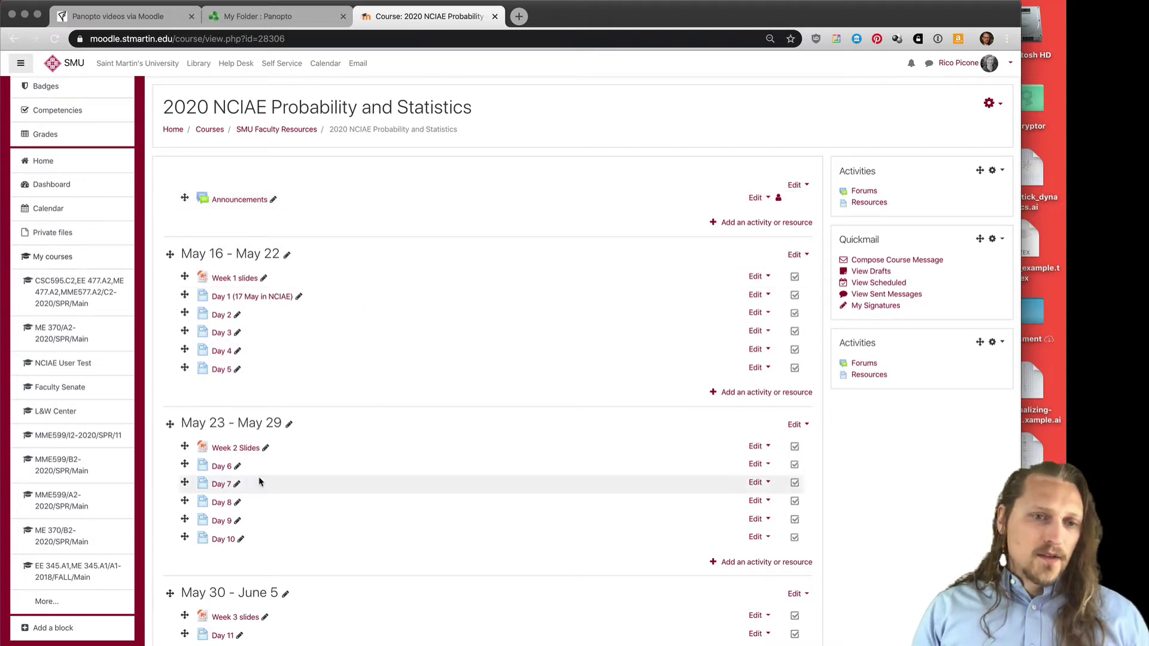
Step: Add a Panopto block to the 2020 NCIAE Probability and Statistics course from the Add a block list
{"action": "scroll", "coordinate": [191, 117], "scroll_direction": "up", "scroll_amount": 1}
{"action": "scroll", "coordinate": [190, 117], "scroll_direction": "down", "scroll_amount": 1}
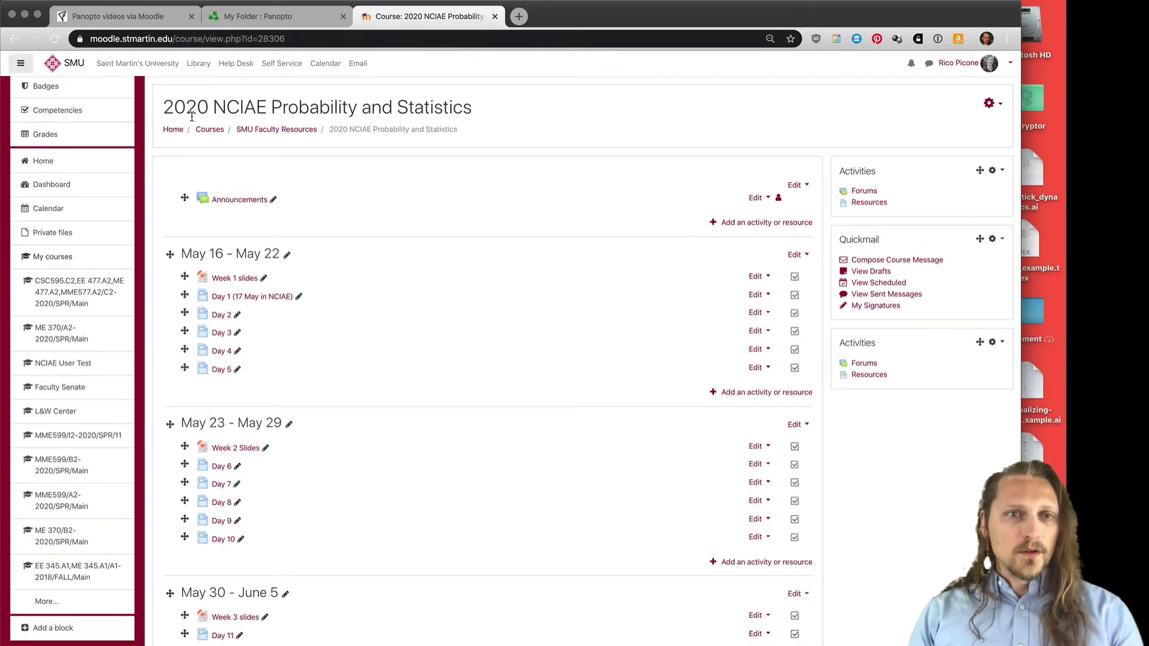
{"action": "scroll", "coordinate": [206, 175], "scroll_direction": "down", "scroll_amount": 2}
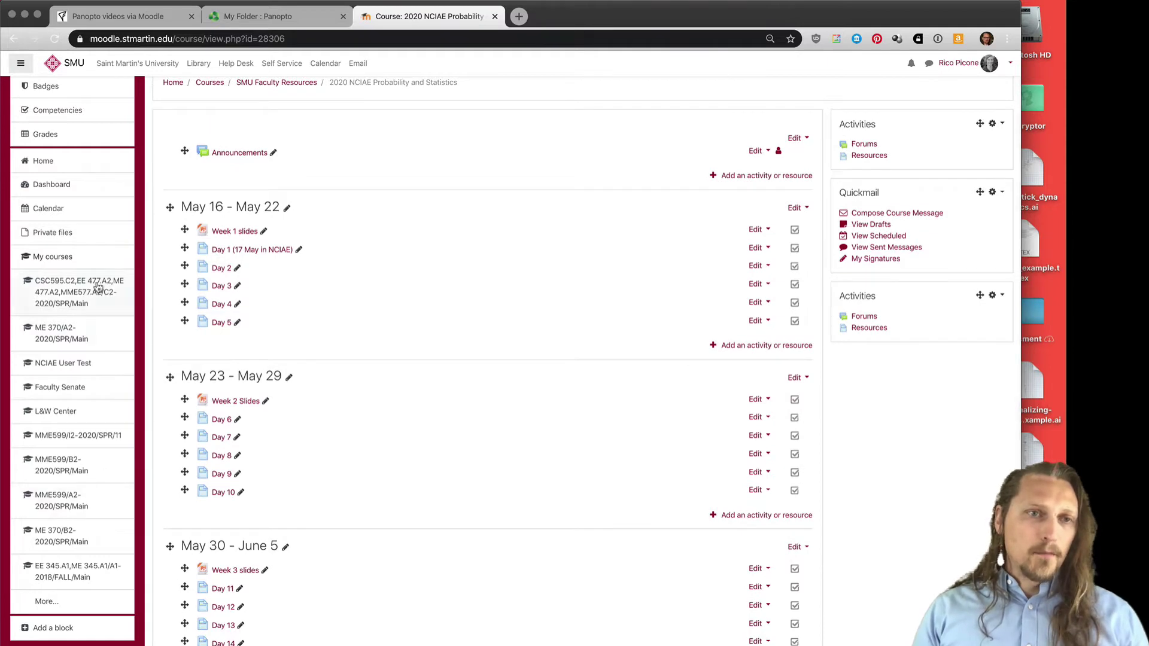
{"action": "left_click", "coordinate": [19, 67]}
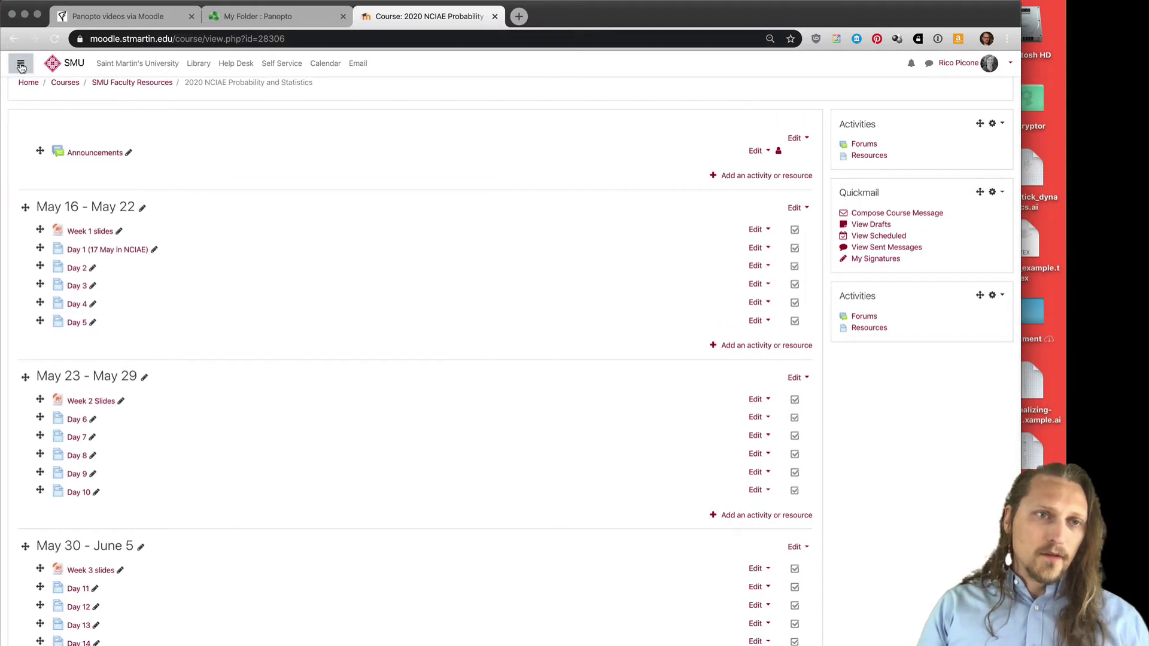
{"action": "left_click", "coordinate": [20, 67]}
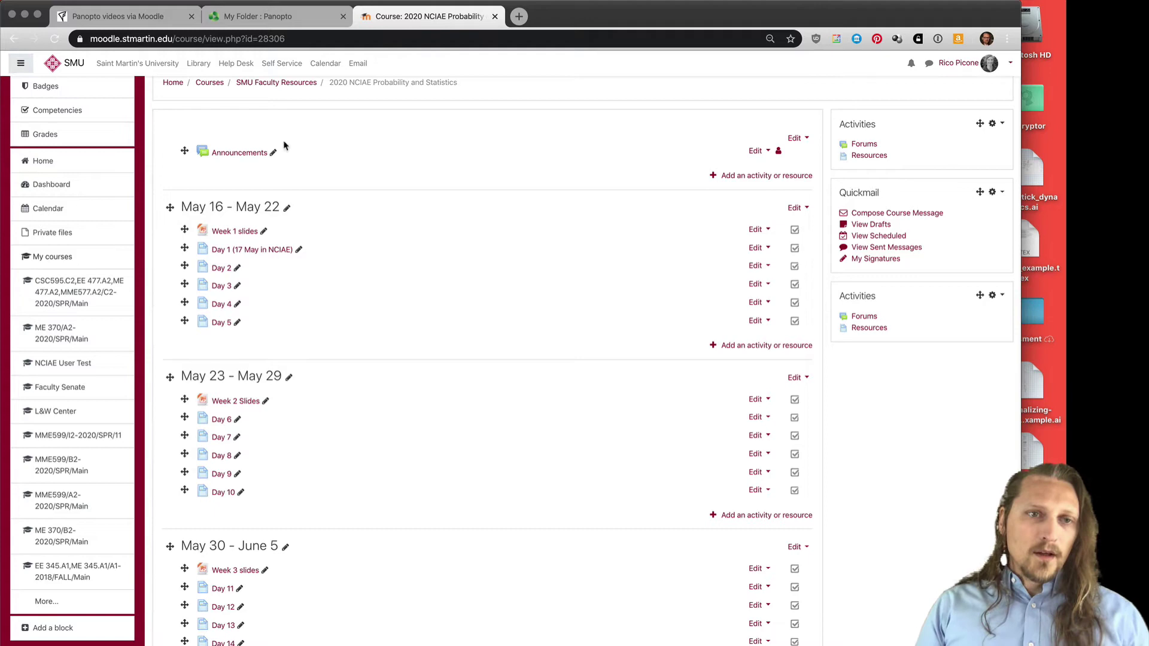
{"action": "left_click", "coordinate": [61, 631]}
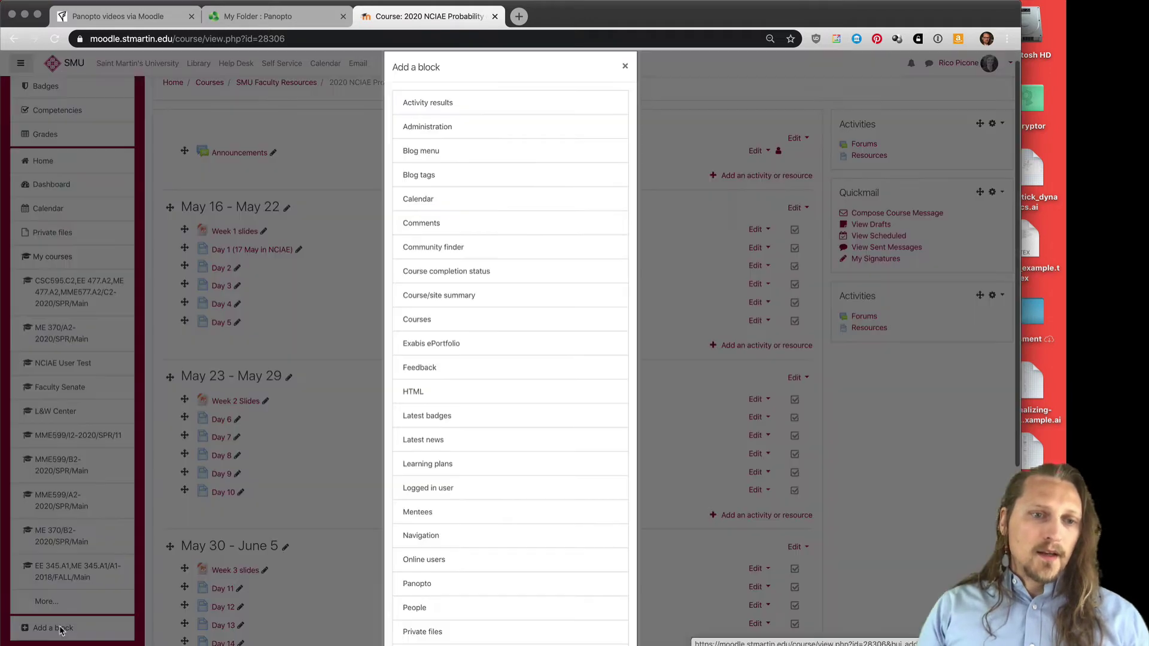
{"action": "scroll", "coordinate": [478, 469], "scroll_direction": "down", "scroll_amount": 3}
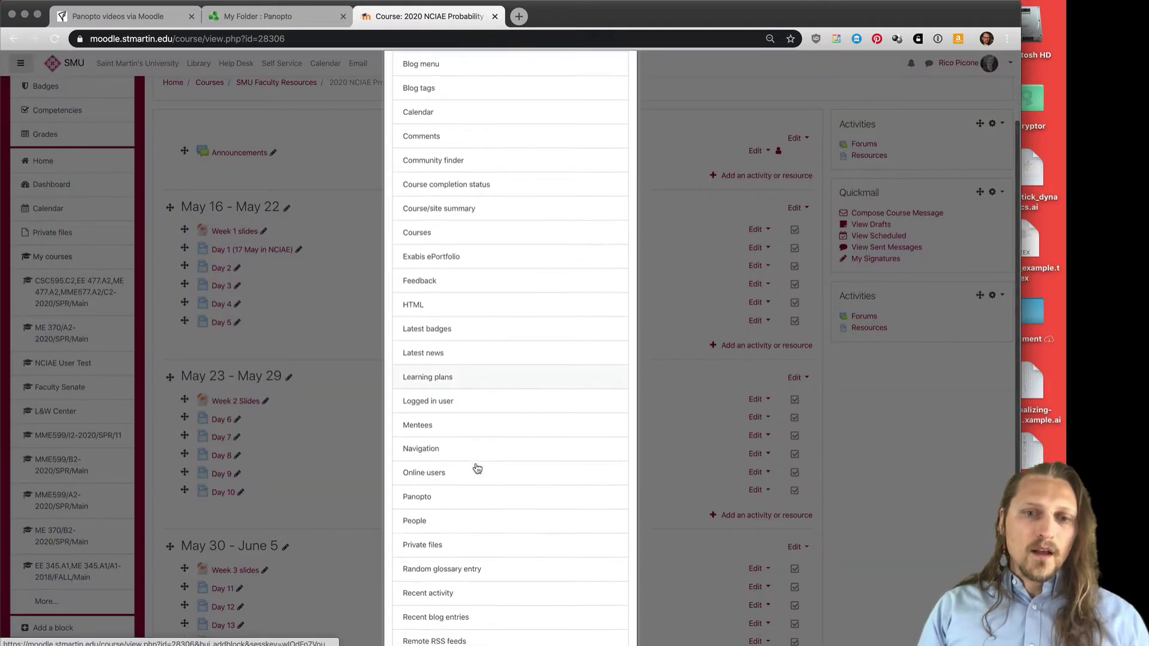
{"action": "left_click", "coordinate": [417, 496]}
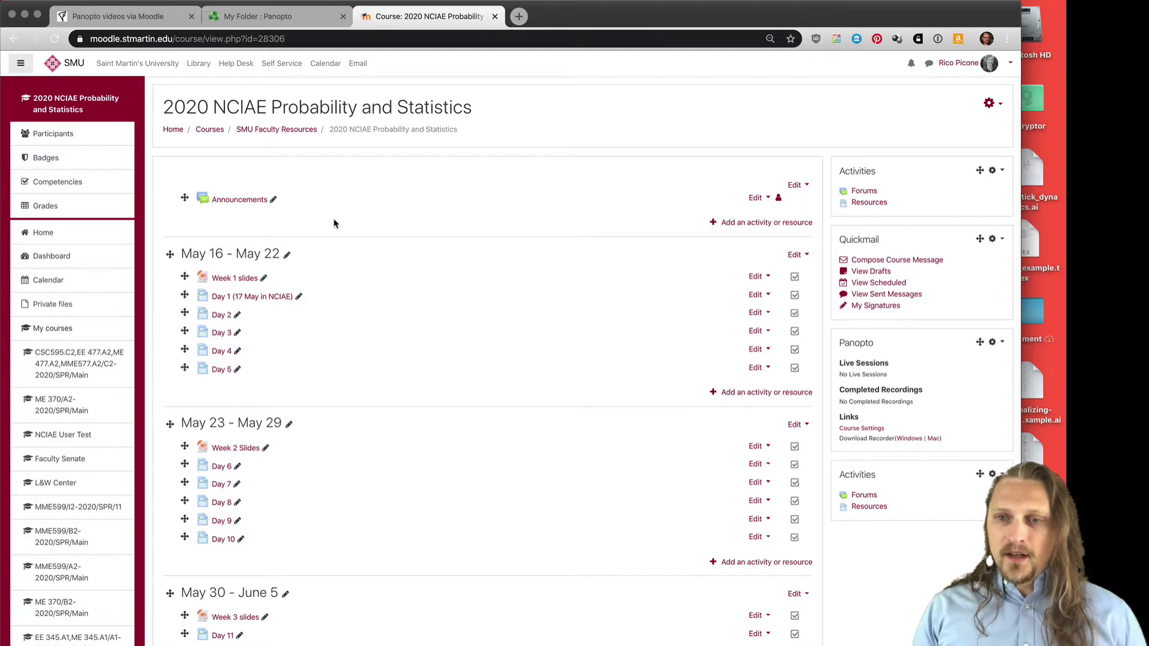
Step: Open the NCIAE User Test course from the Moodle sidebar
{"action": "left_click", "coordinate": [144, 16]}
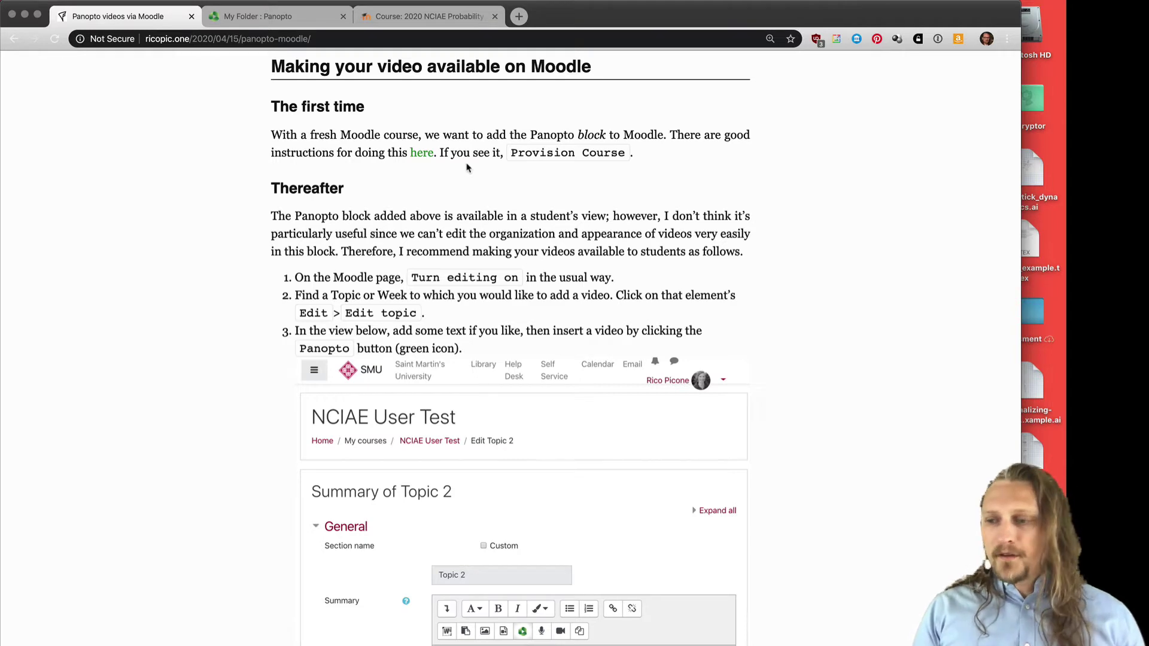
{"action": "left_click", "coordinate": [416, 17]}
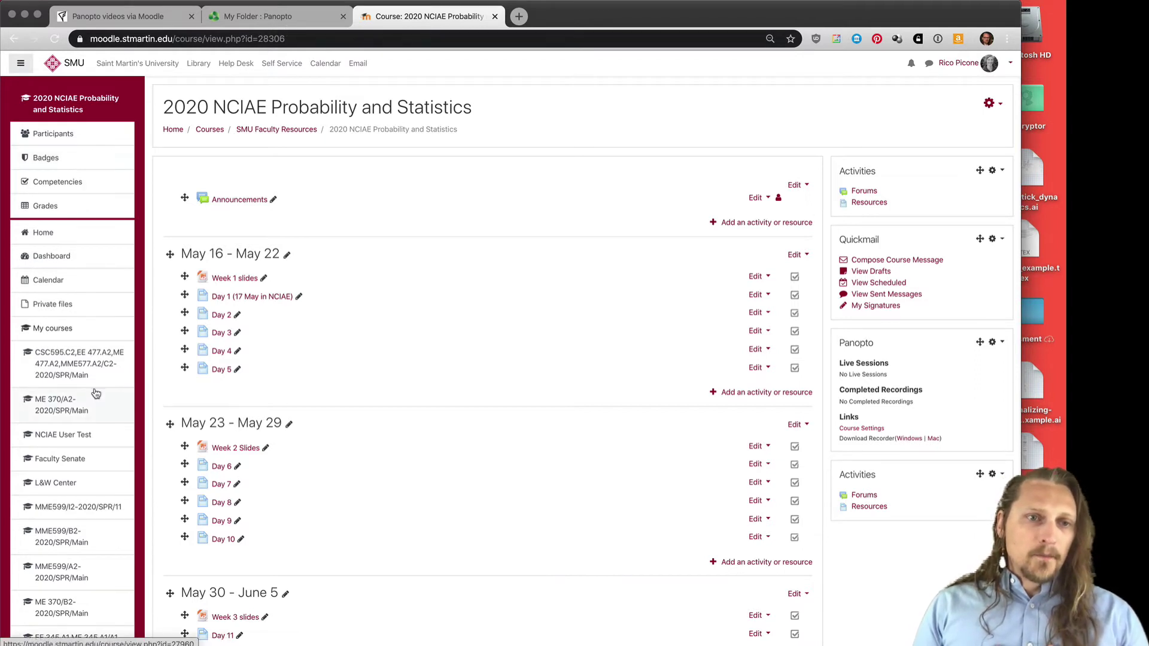
{"action": "left_click", "coordinate": [82, 436]}
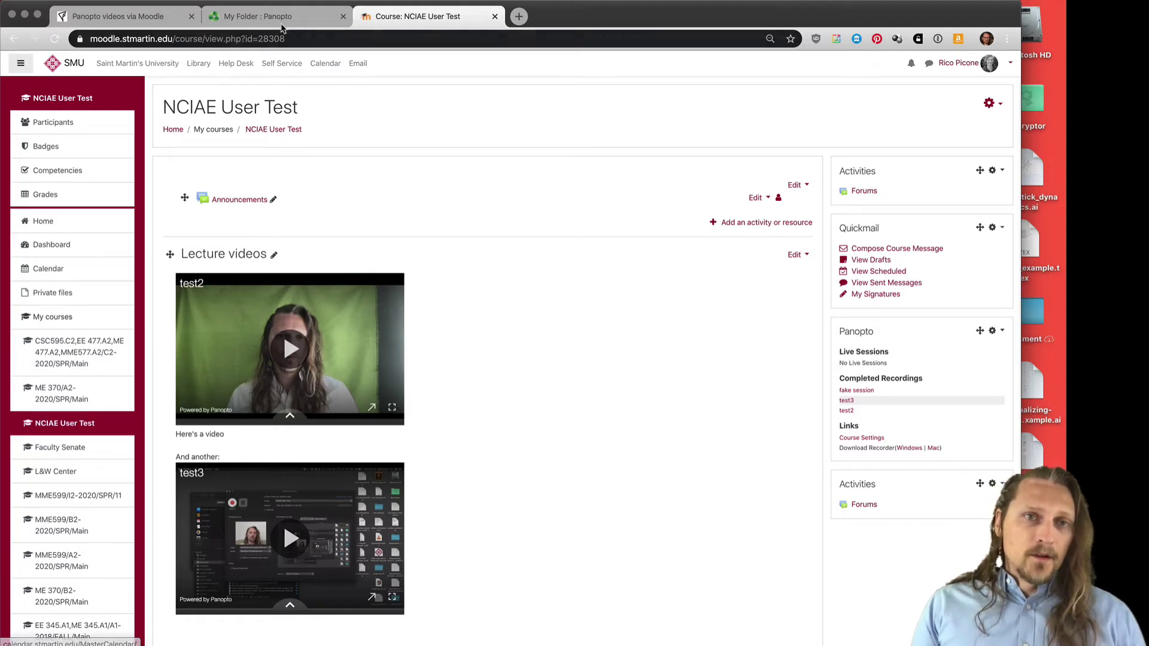
Step: Glance at the Panopto folder page, then scroll the tutorial to its 'Thereafter' video steps
{"action": "left_click", "coordinate": [258, 16]}
{"action": "left_click", "coordinate": [142, 16]}
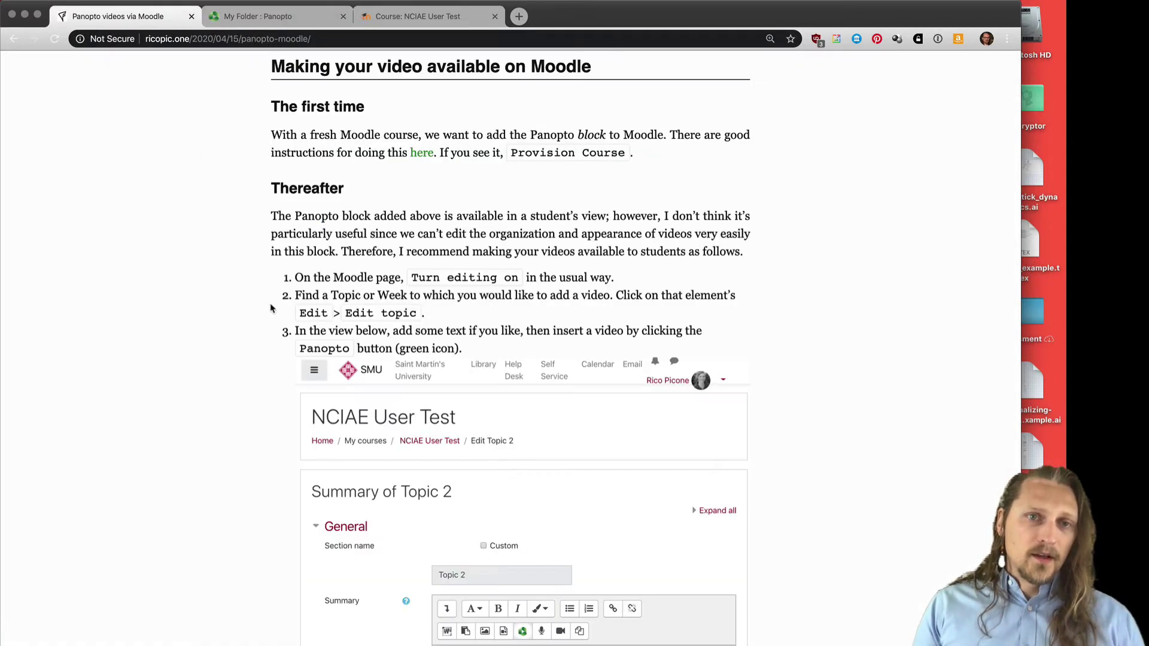
{"action": "scroll", "coordinate": [275, 320], "scroll_direction": "down", "scroll_amount": 3}
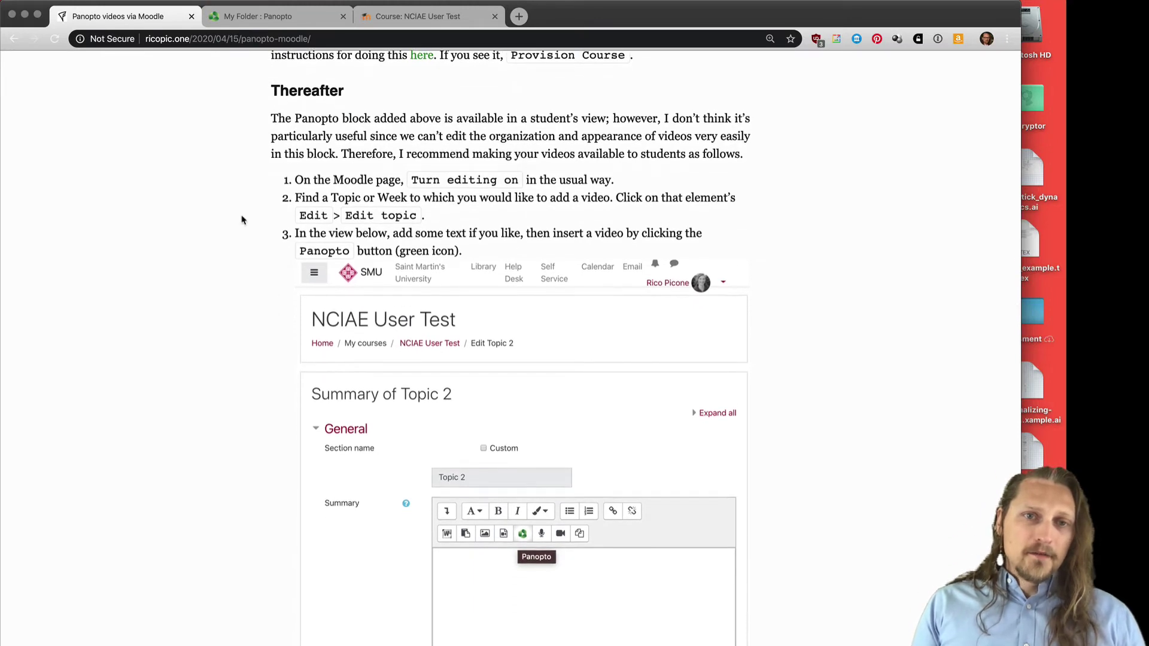
{"action": "scroll", "coordinate": [146, 396], "scroll_direction": "down", "scroll_amount": 3}
{"action": "scroll", "coordinate": [146, 397], "scroll_direction": "down", "scroll_amount": 13}
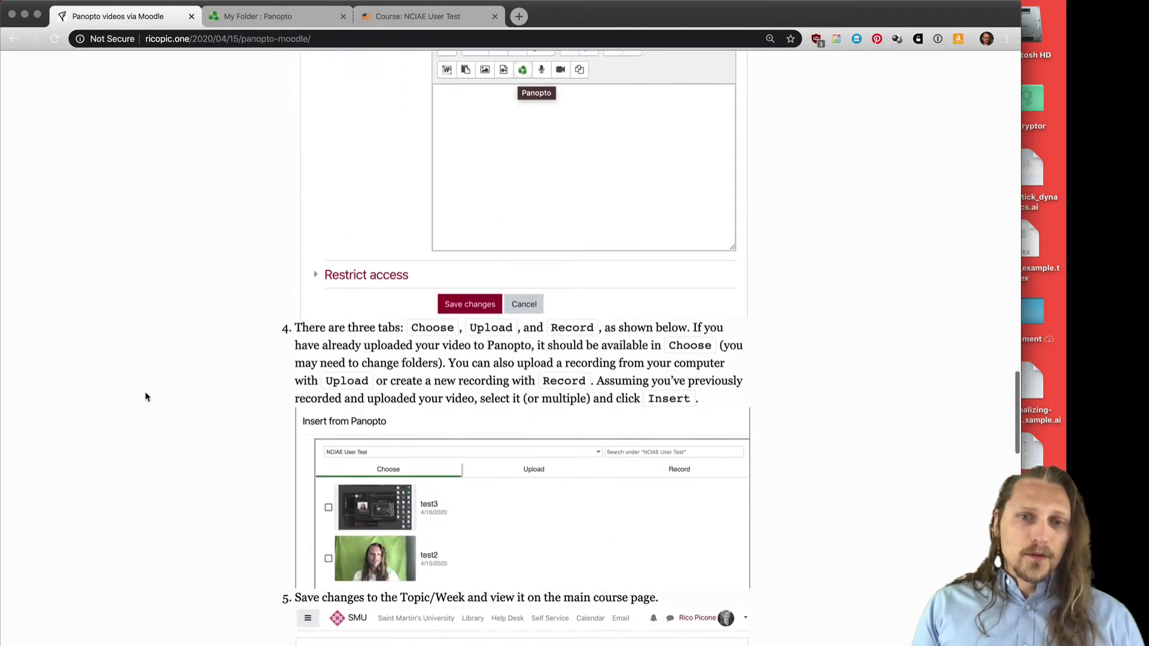
{"action": "scroll", "coordinate": [146, 397], "scroll_direction": "up", "scroll_amount": 14}
{"action": "scroll", "coordinate": [145, 397], "scroll_direction": "up", "scroll_amount": 4}
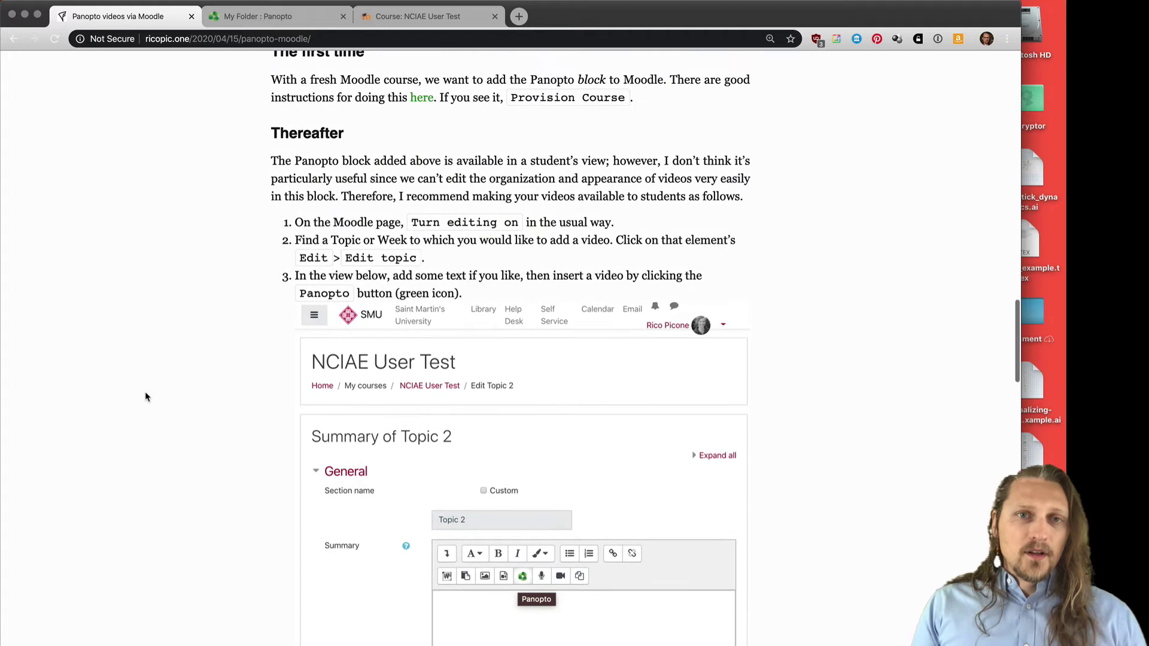
Step: Rename the Topic 2 section of the NCIAE User Test course to 'Module 2'
{"action": "left_click", "coordinate": [390, 18]}
{"action": "scroll", "coordinate": [503, 378], "scroll_direction": "down", "scroll_amount": 2}
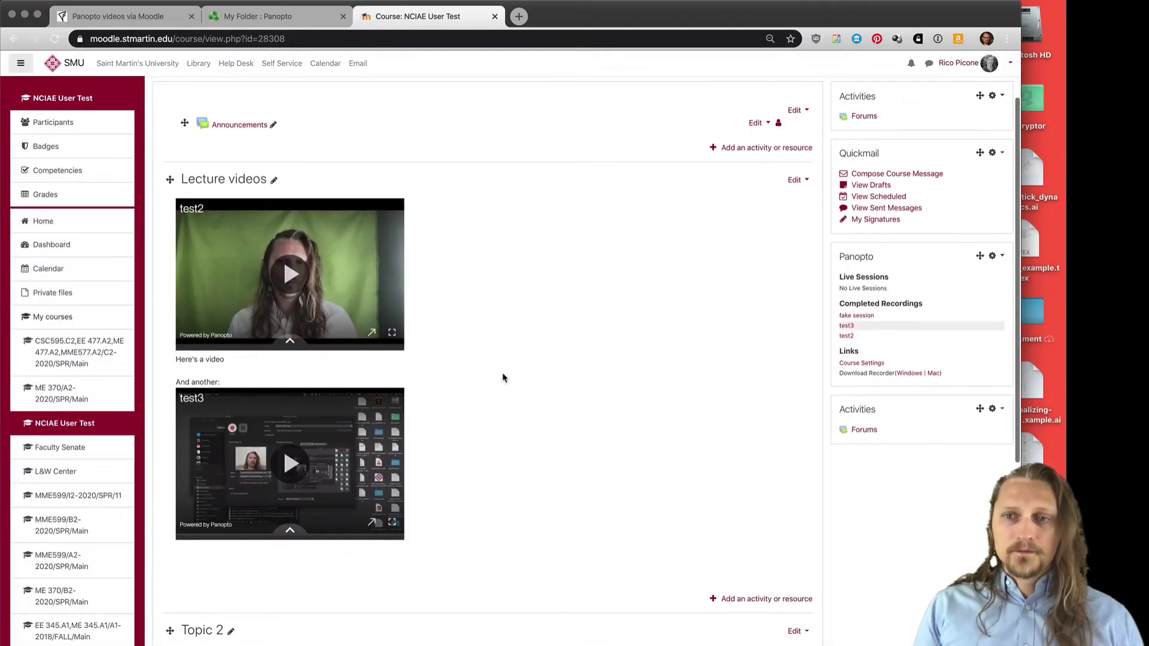
{"action": "scroll", "coordinate": [503, 378], "scroll_direction": "down", "scroll_amount": 3}
{"action": "scroll", "coordinate": [503, 378], "scroll_direction": "up", "scroll_amount": 6}
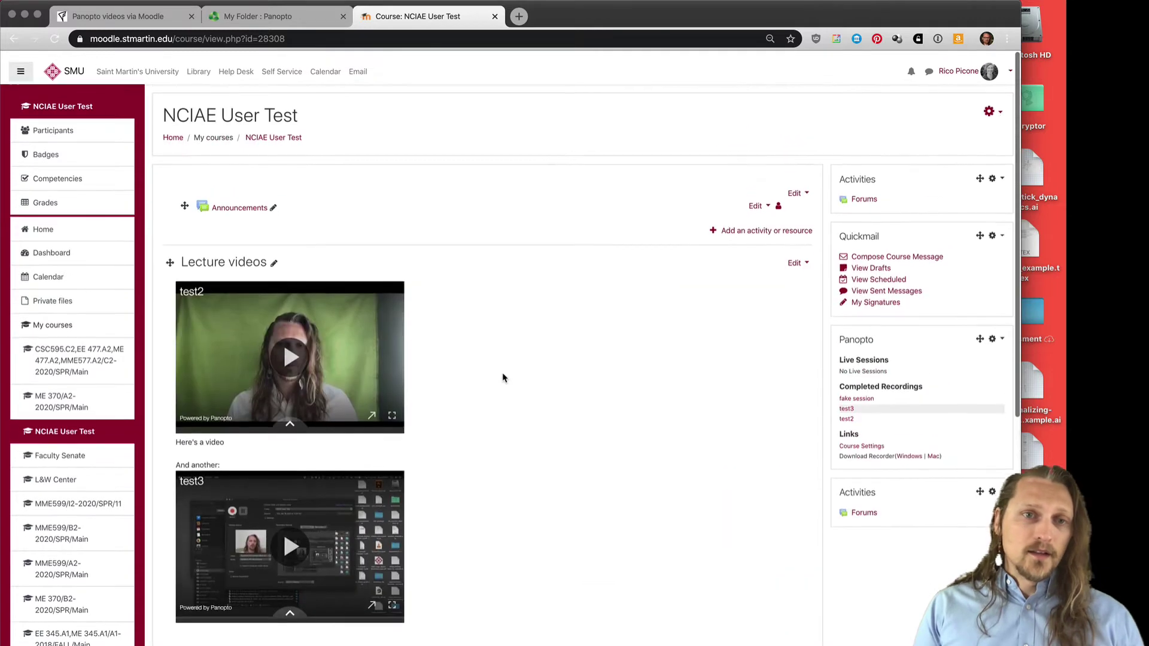
{"action": "scroll", "coordinate": [490, 428], "scroll_direction": "down", "scroll_amount": 10}
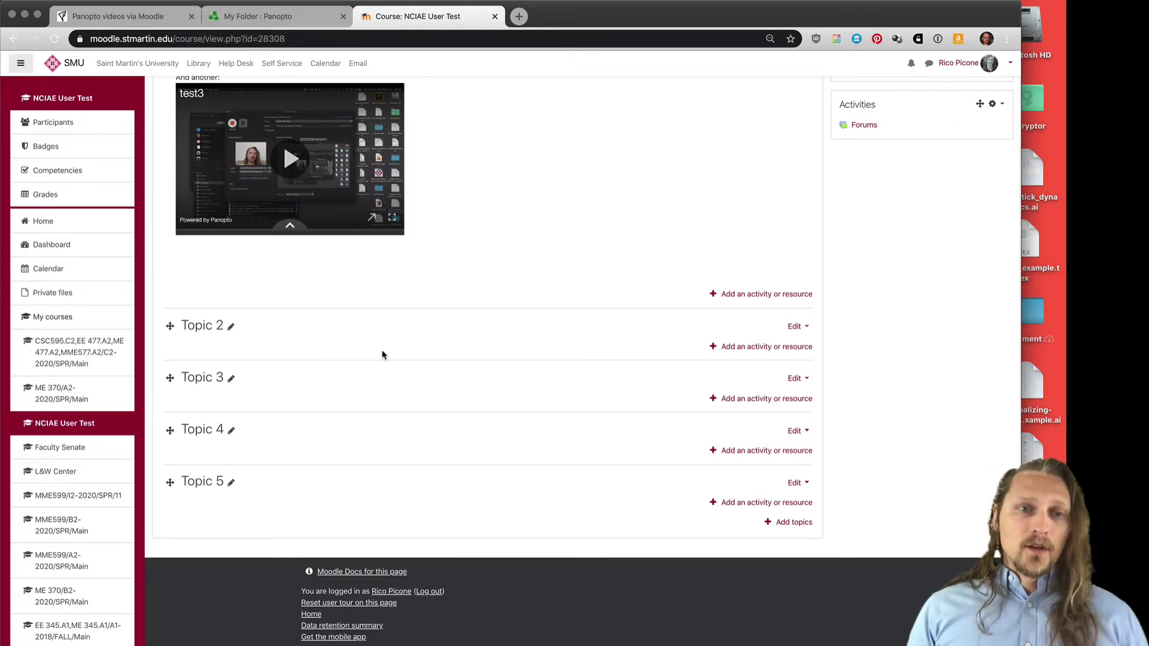
{"action": "scroll", "coordinate": [383, 355], "scroll_direction": "up", "scroll_amount": 6}
{"action": "scroll", "coordinate": [383, 353], "scroll_direction": "down", "scroll_amount": 10}
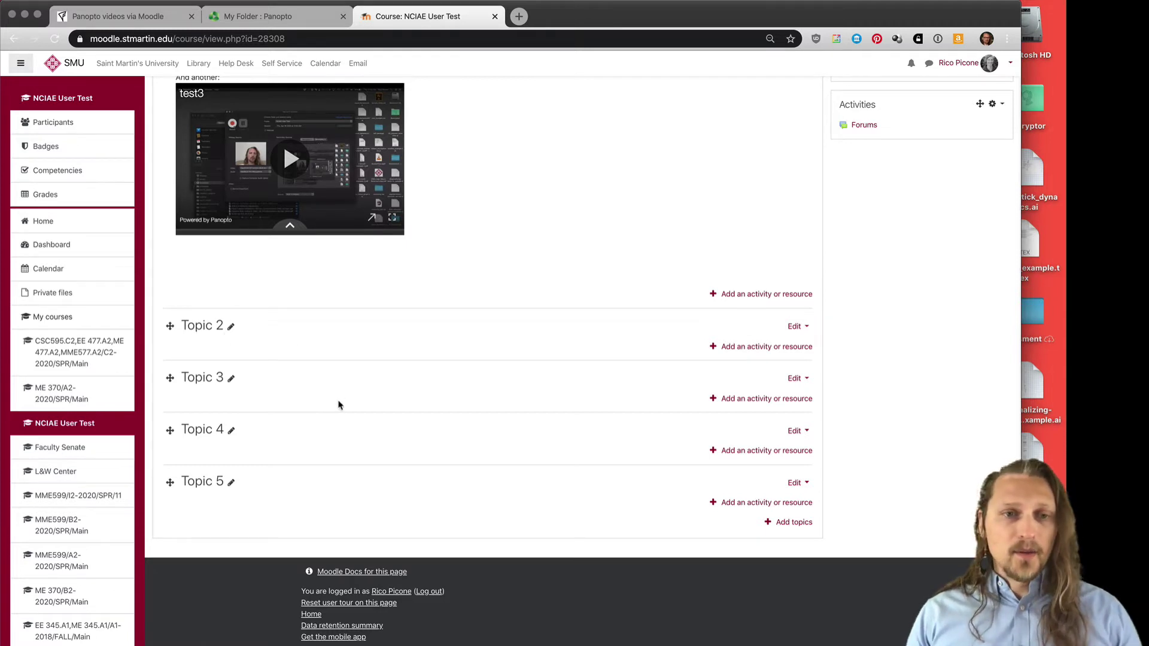
{"action": "left_click", "coordinate": [233, 329]}
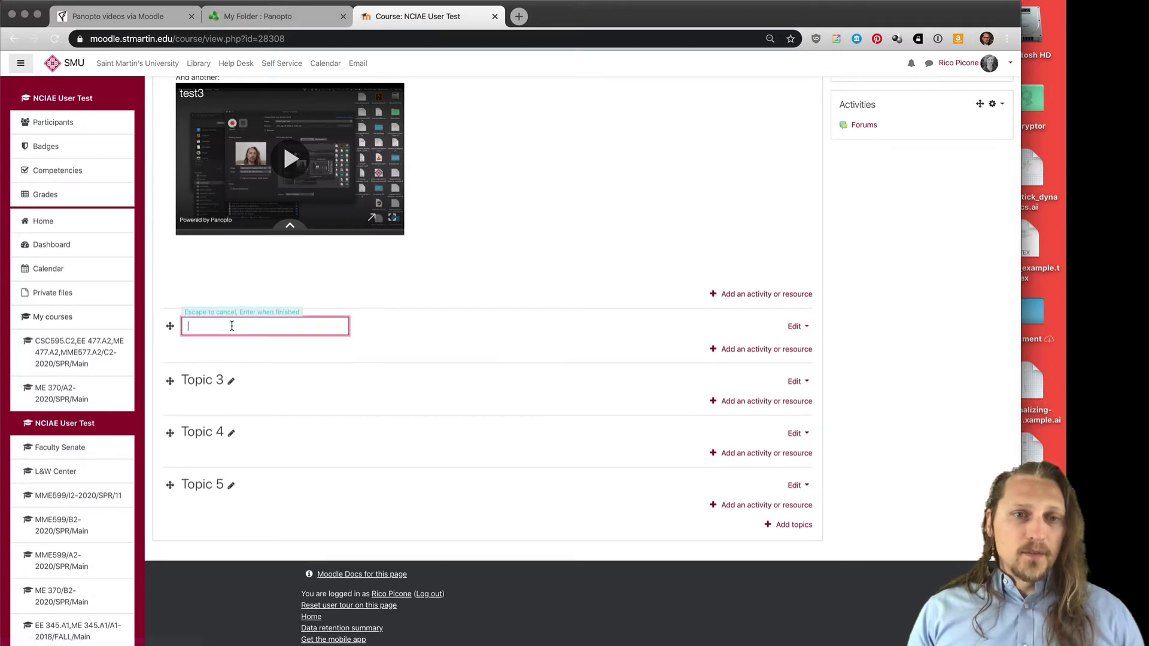
{"action": "type", "text": "Topic 2"}
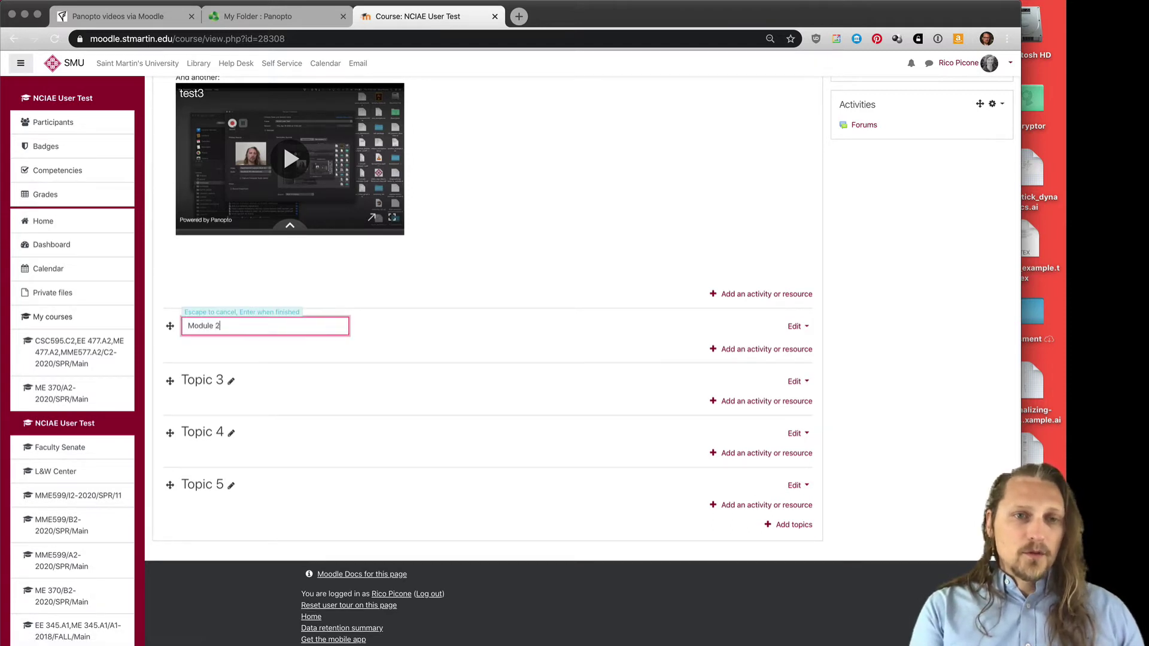
{"action": "key", "text": "Return"}
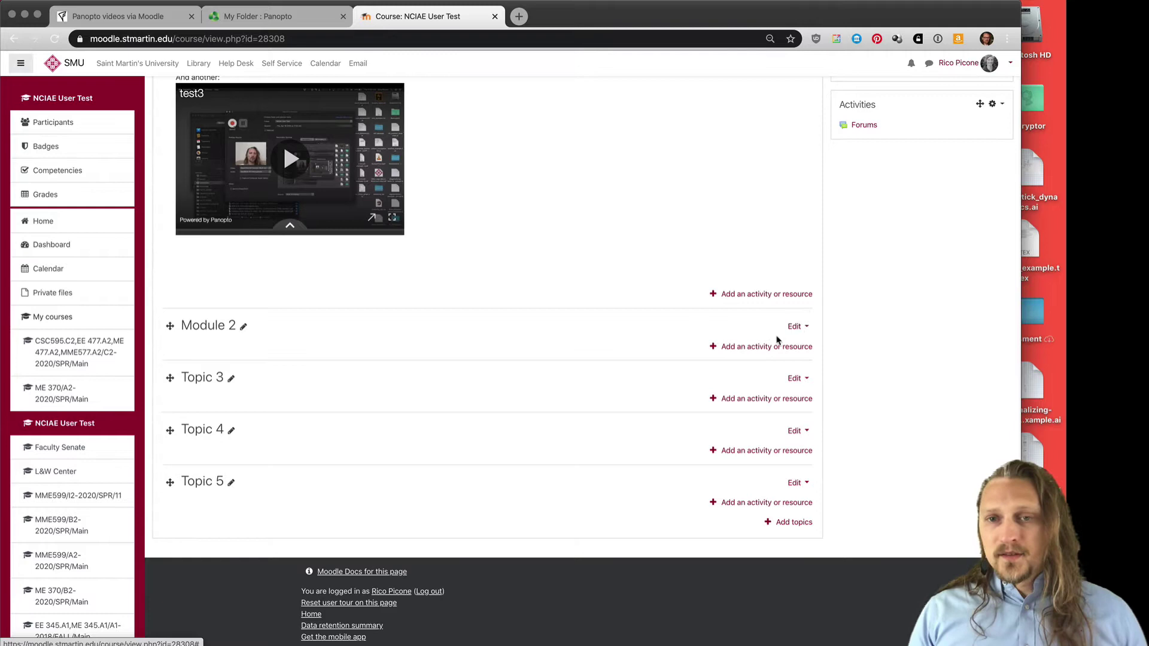
Step: Open the course administration menu and dismiss it without changes
{"action": "scroll", "coordinate": [657, 316], "scroll_direction": "up", "scroll_amount": 7}
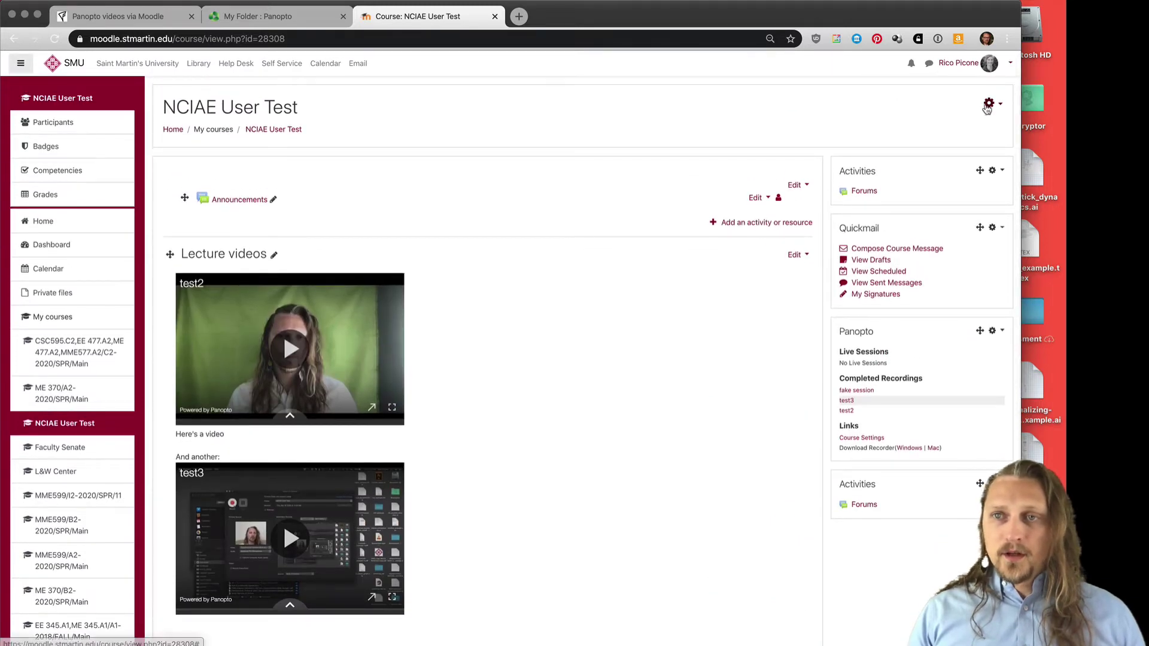
{"action": "left_click", "coordinate": [988, 105]}
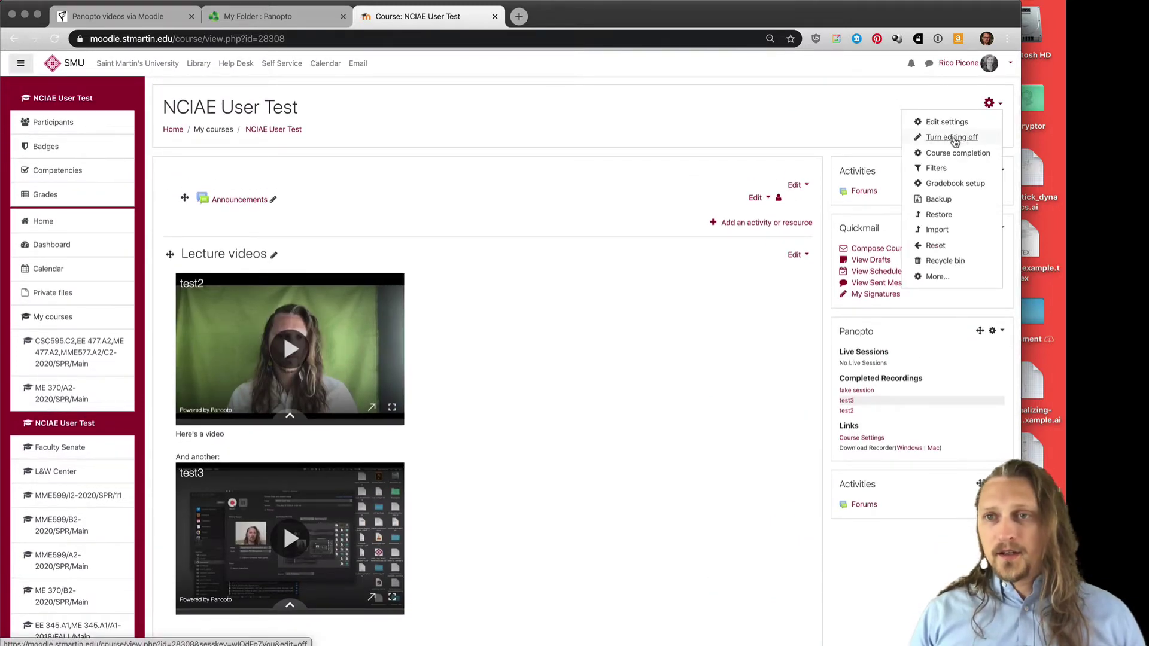
{"action": "left_click", "coordinate": [786, 348]}
{"action": "scroll", "coordinate": [786, 348], "scroll_direction": "down", "scroll_amount": 6}
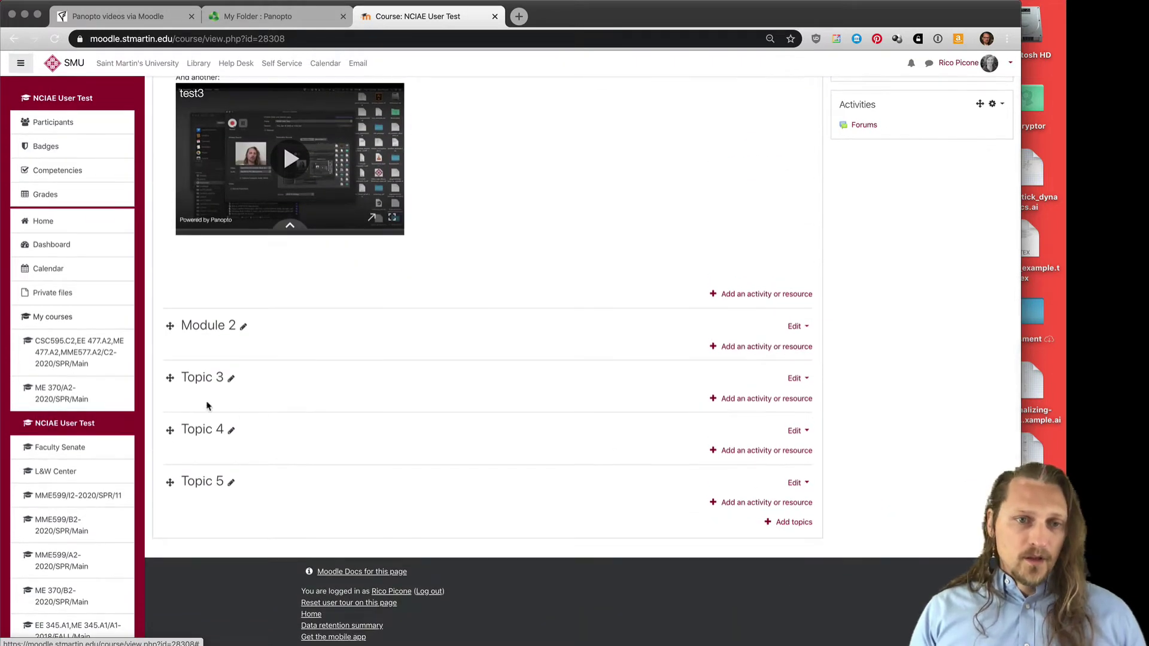
Step: Edit Module 2's settings and write 'Here are some videos:' with a 'First video:' bullet in the summary
{"action": "left_click", "coordinate": [793, 328]}
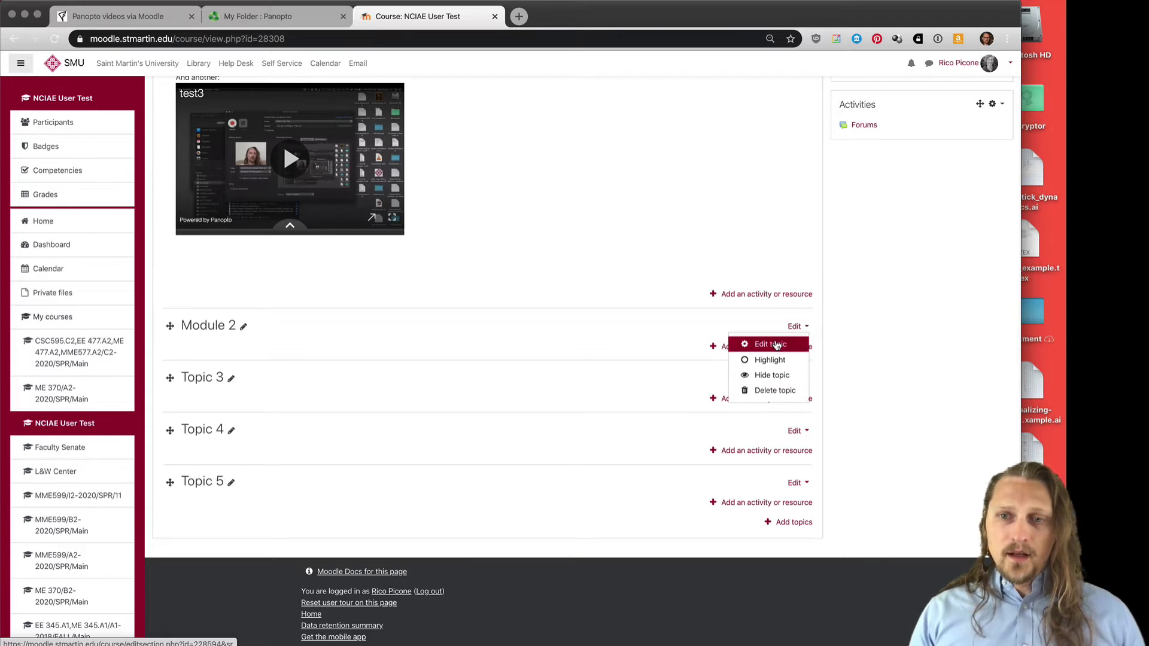
{"action": "left_click", "coordinate": [776, 345]}
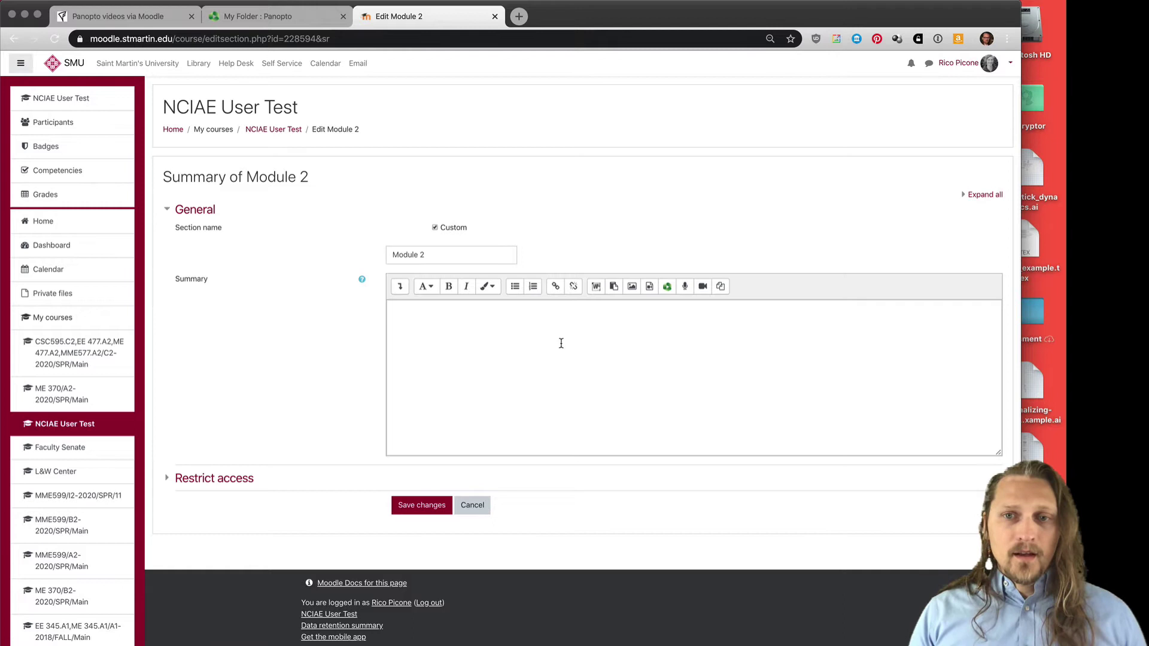
{"action": "left_click", "coordinate": [552, 349]}
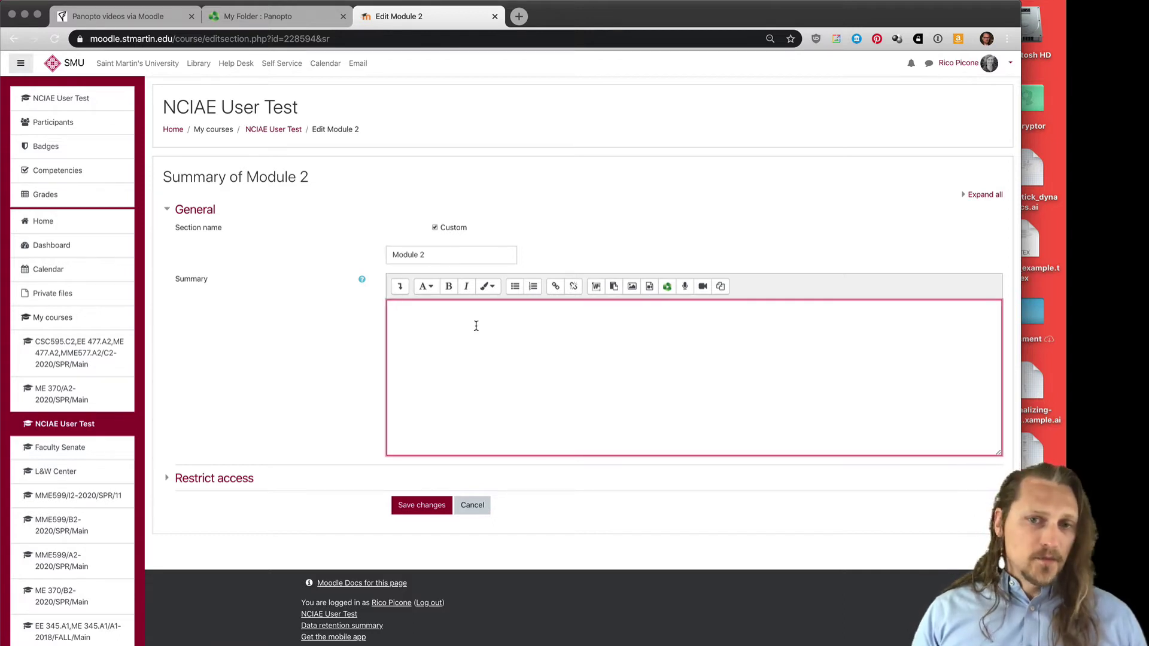
{"action": "type", "text": "H"}
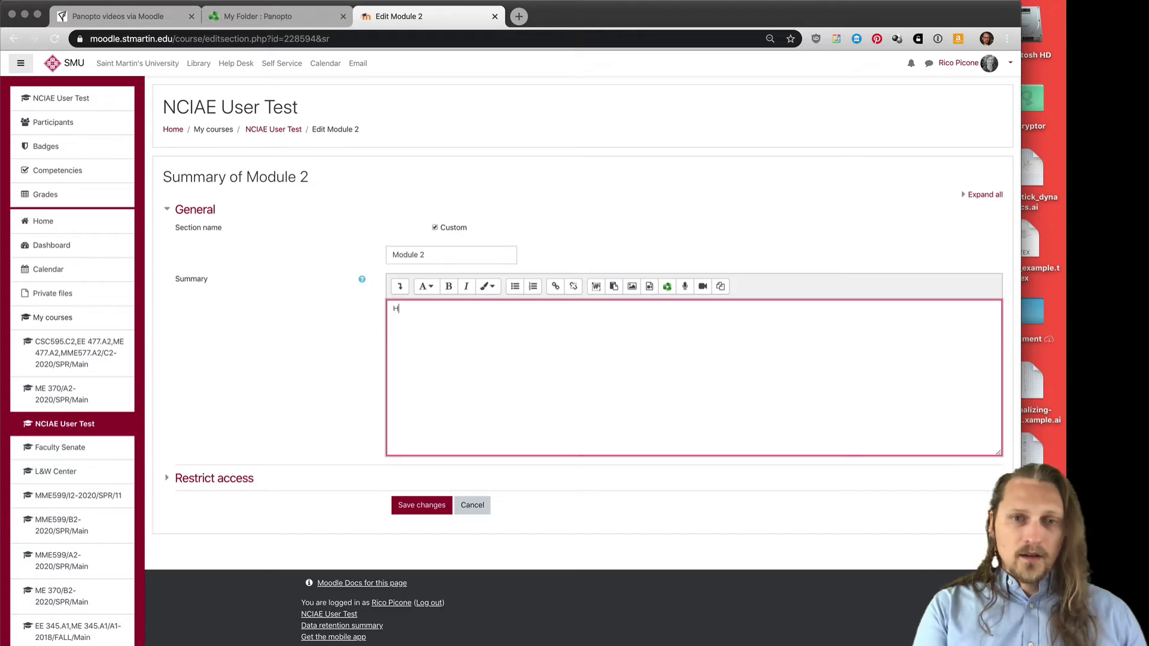
{"action": "type", "text": "ere are some videos"}
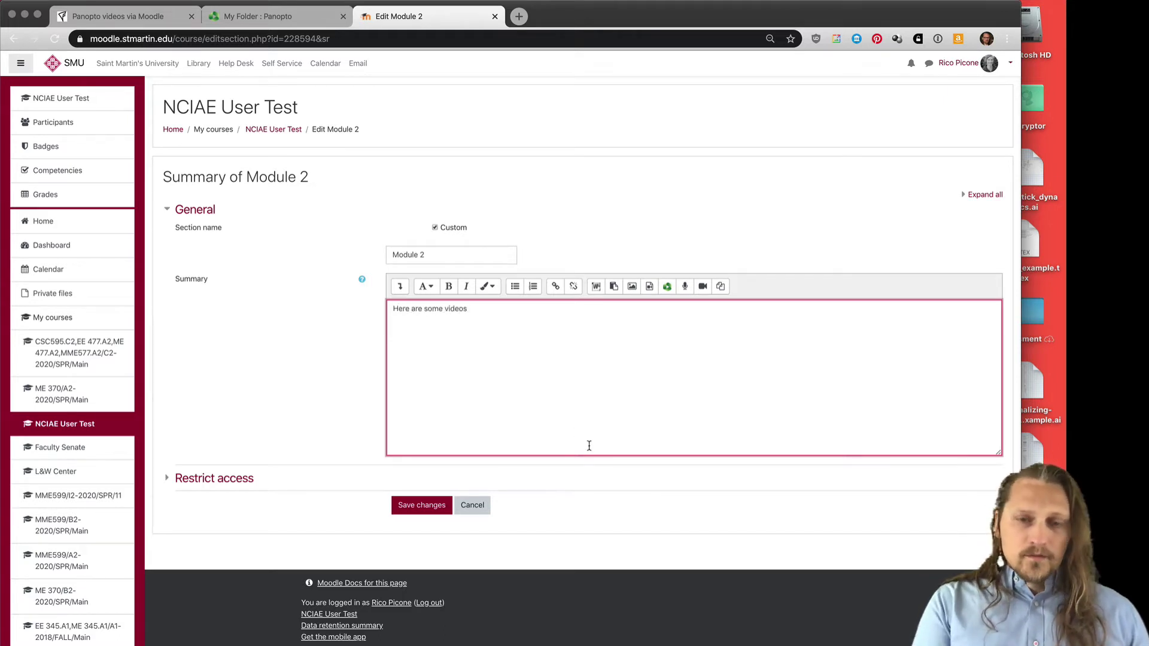
{"action": "type", "text": ":"}
{"action": "key", "text": "Return"}
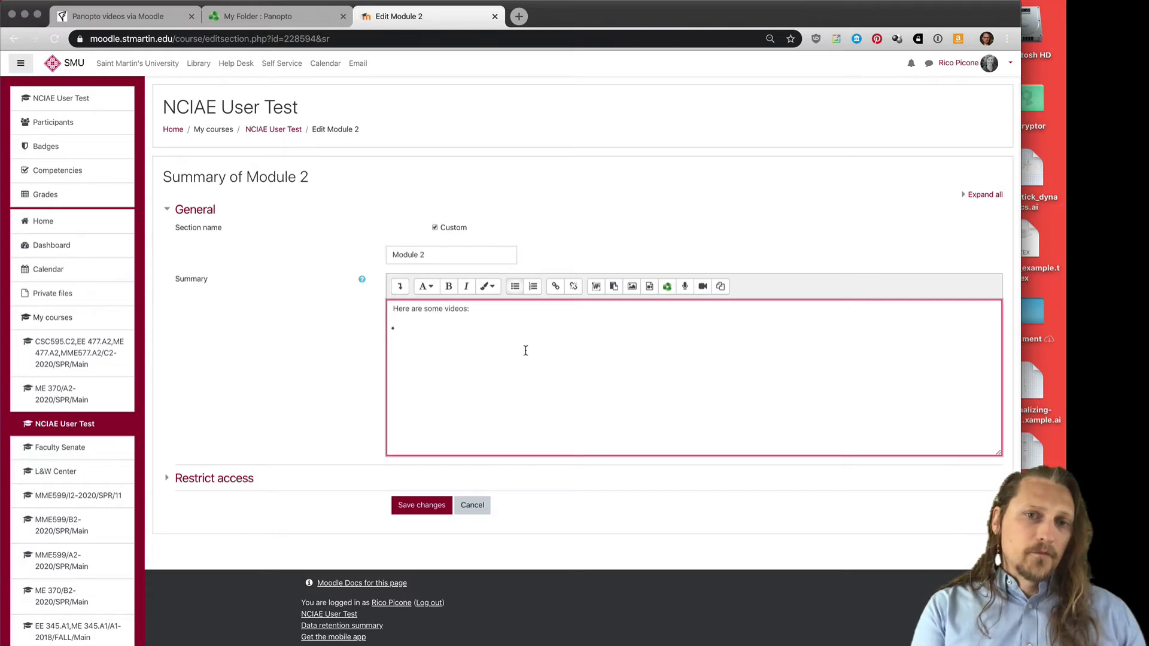
{"action": "type", "text": "First video:"}
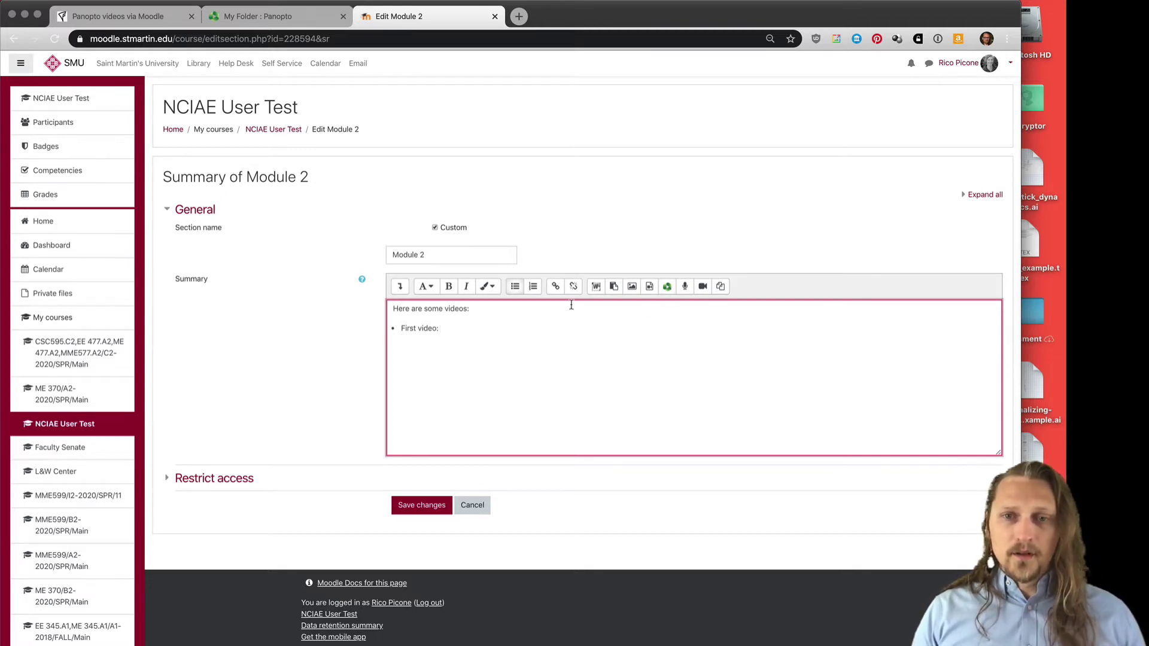
{"action": "key", "text": "super+equal"}
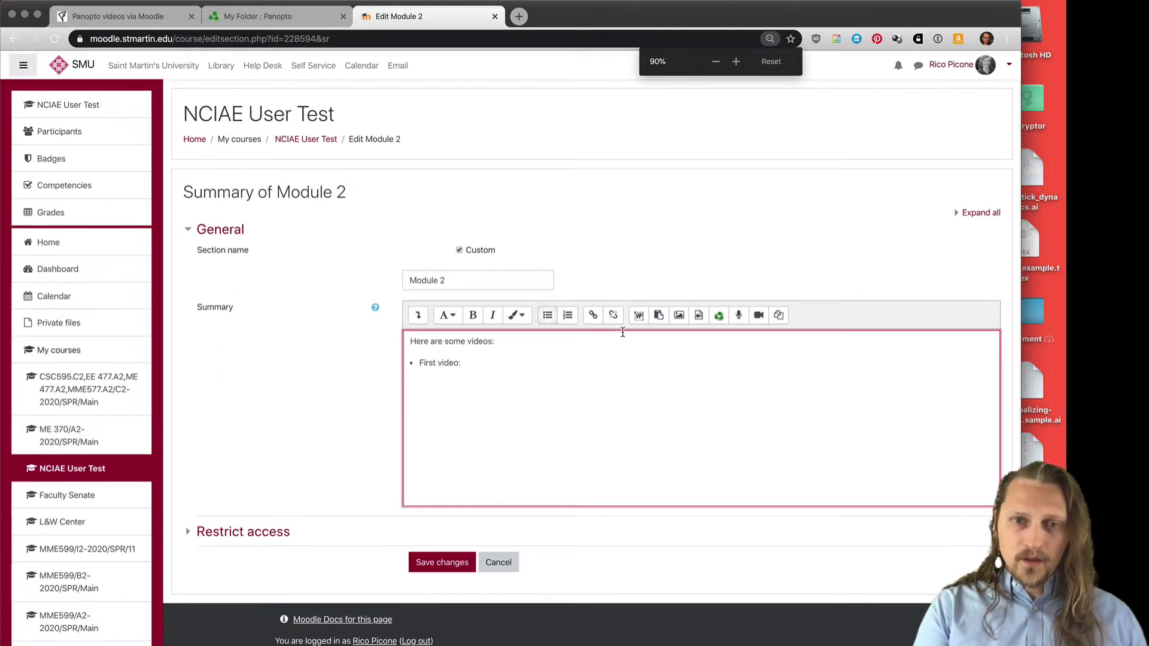
{"action": "key", "text": "super+equal"}
{"action": "scroll", "coordinate": [608, 413], "scroll_direction": "down", "scroll_amount": 2}
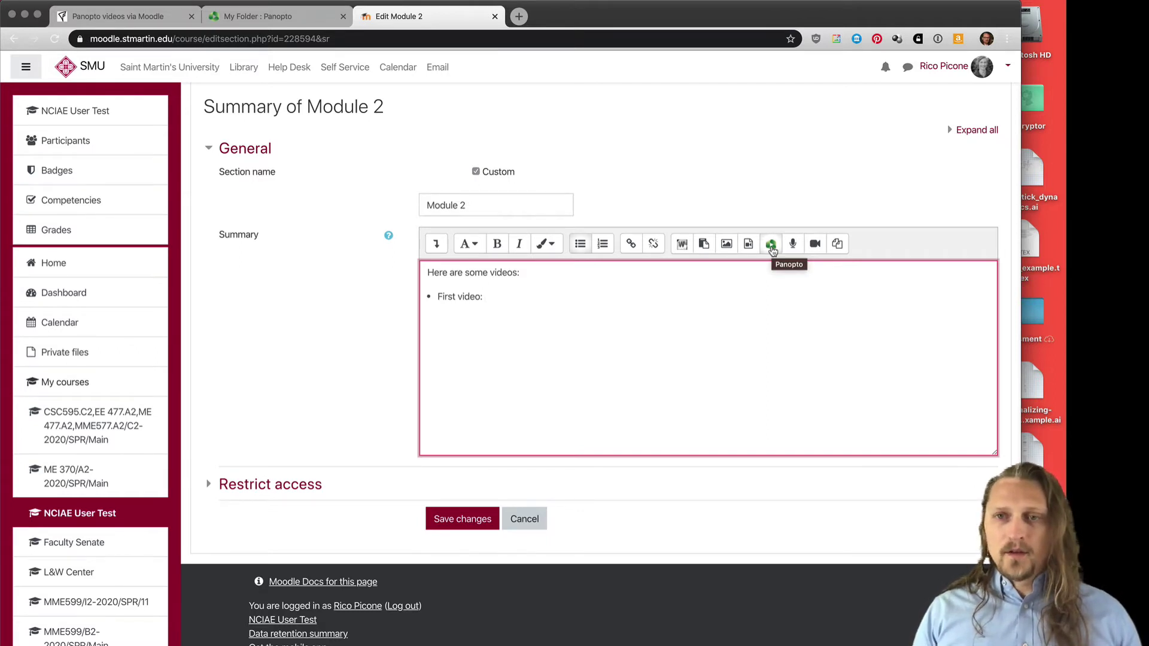
Step: In Insert from Panopto, keep the NCIAE User Test folder and tick the fake session recording
{"action": "left_click", "coordinate": [771, 245]}
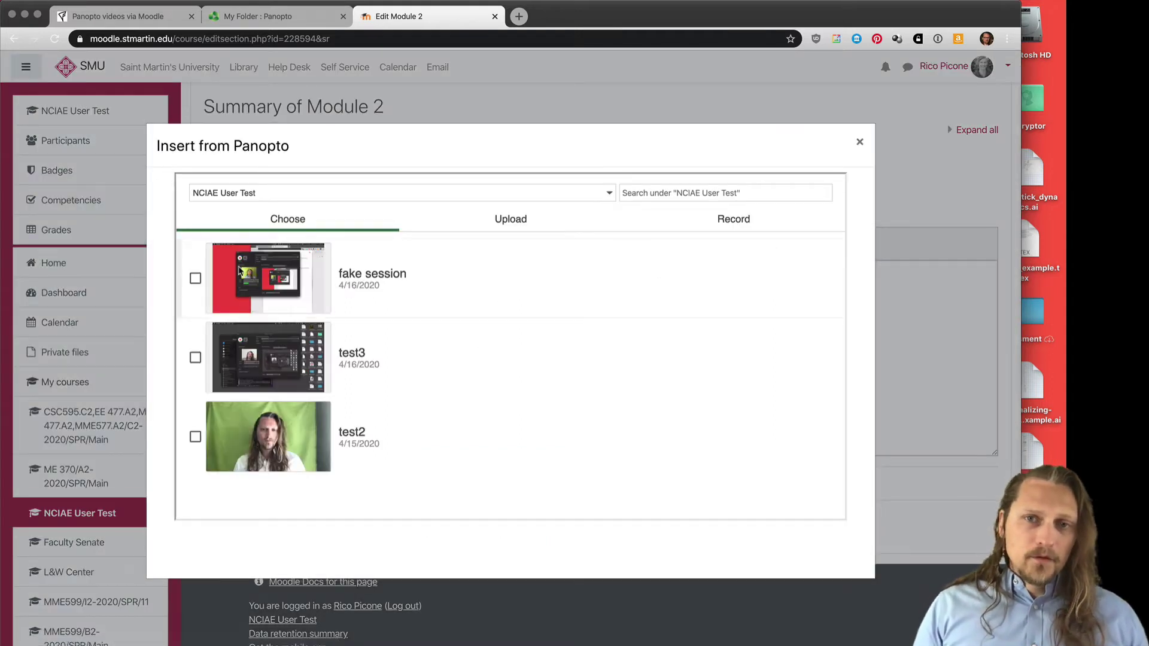
{"action": "left_click", "coordinate": [609, 196]}
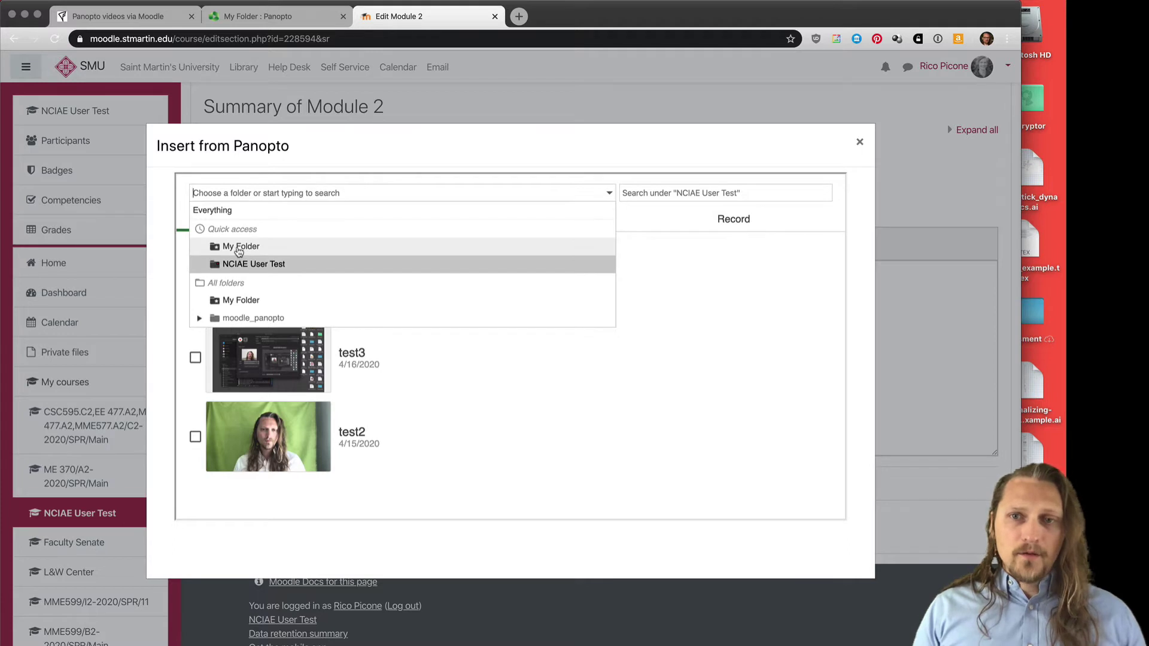
{"action": "left_click", "coordinate": [610, 194]}
{"action": "left_click", "coordinate": [611, 193]}
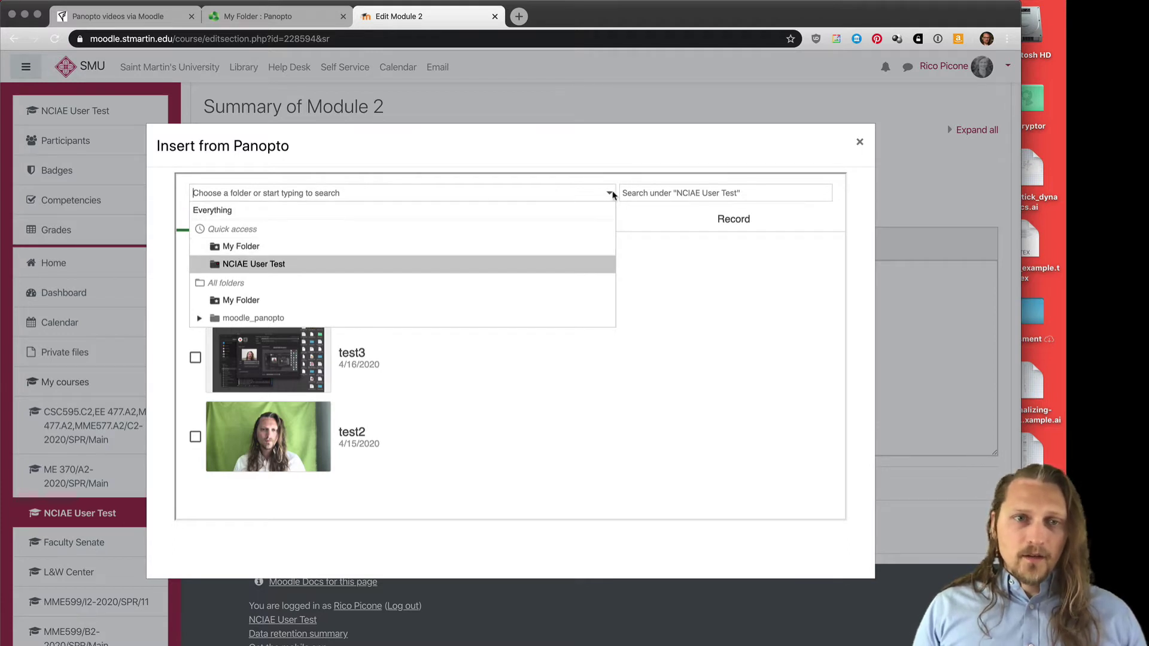
{"action": "left_click", "coordinate": [598, 186]}
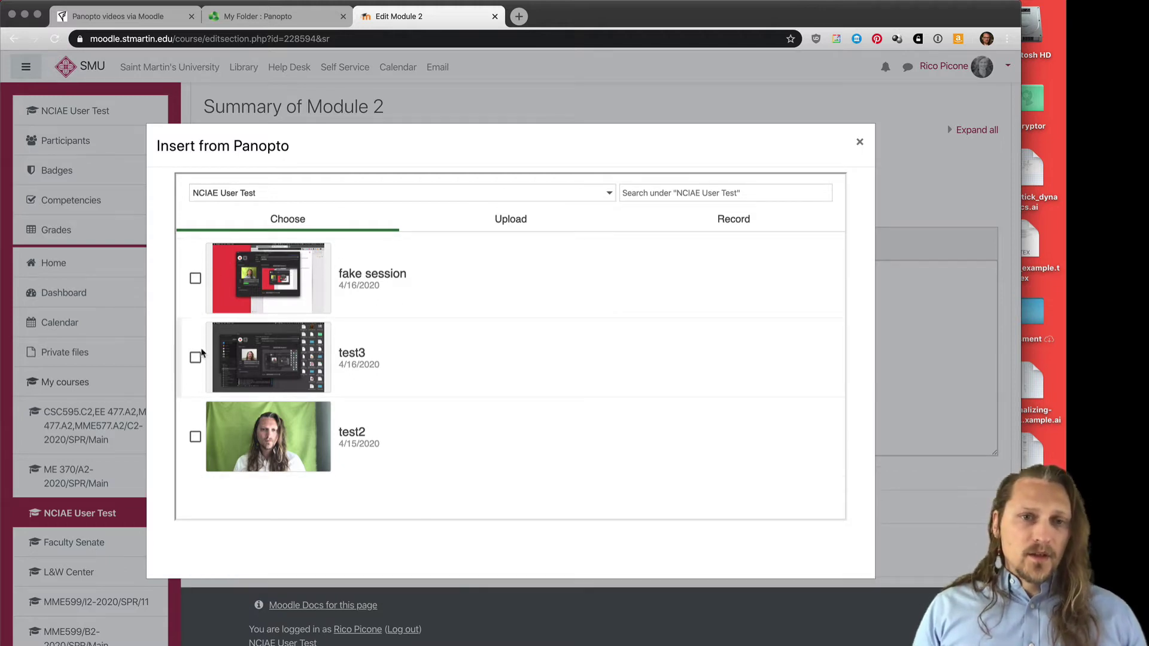
{"action": "left_click", "coordinate": [196, 279]}
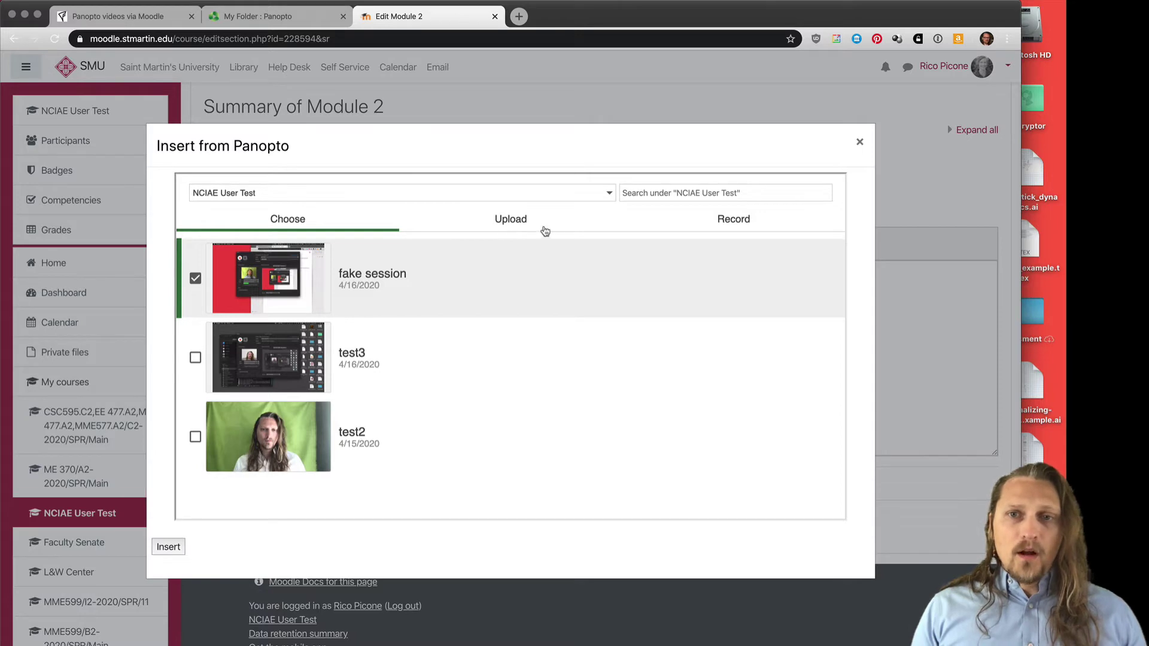
Step: Look over the Upload and Record options, then return to the Choose list
{"action": "left_click", "coordinate": [520, 226]}
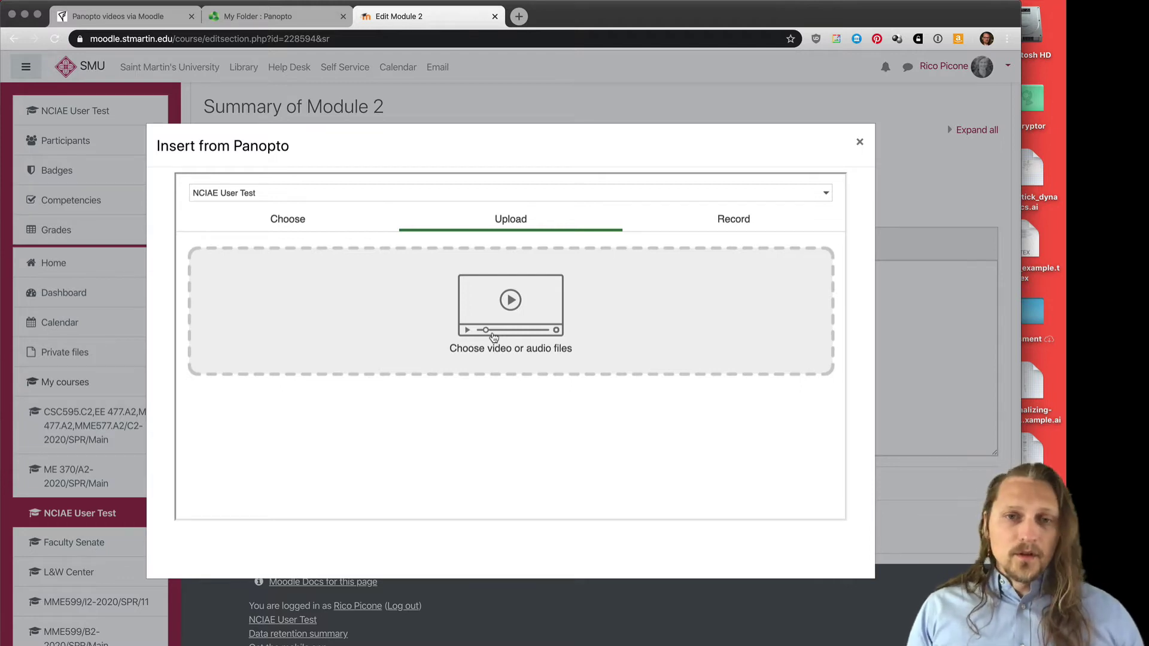
{"action": "left_click", "coordinate": [712, 219]}
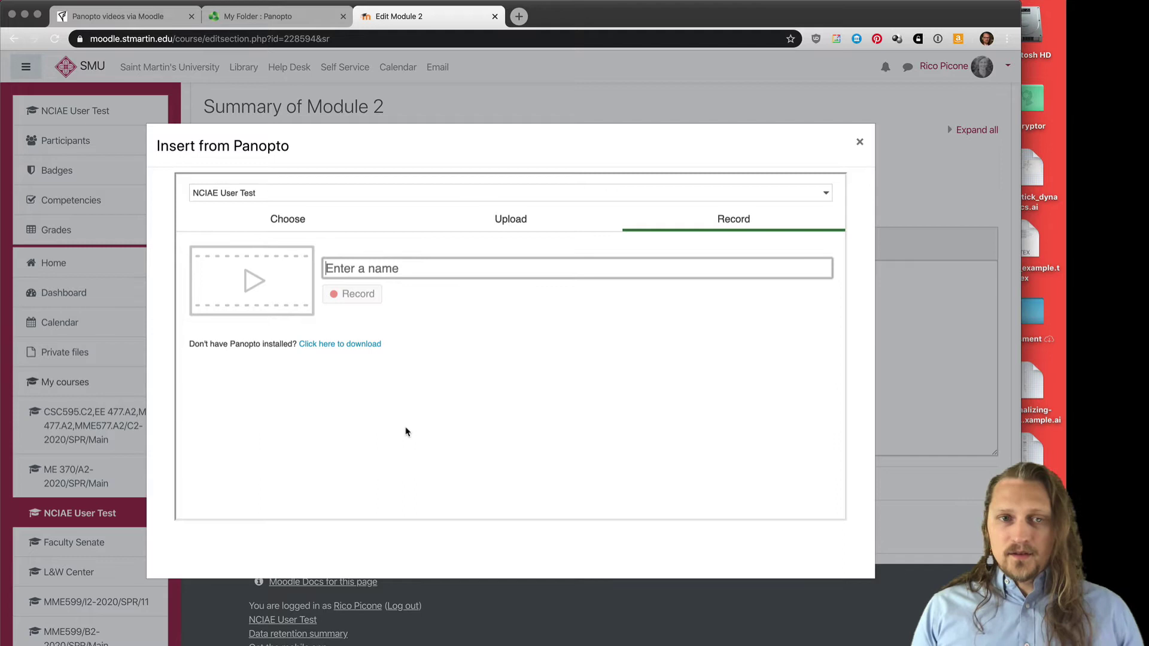
{"action": "left_click", "coordinate": [287, 222]}
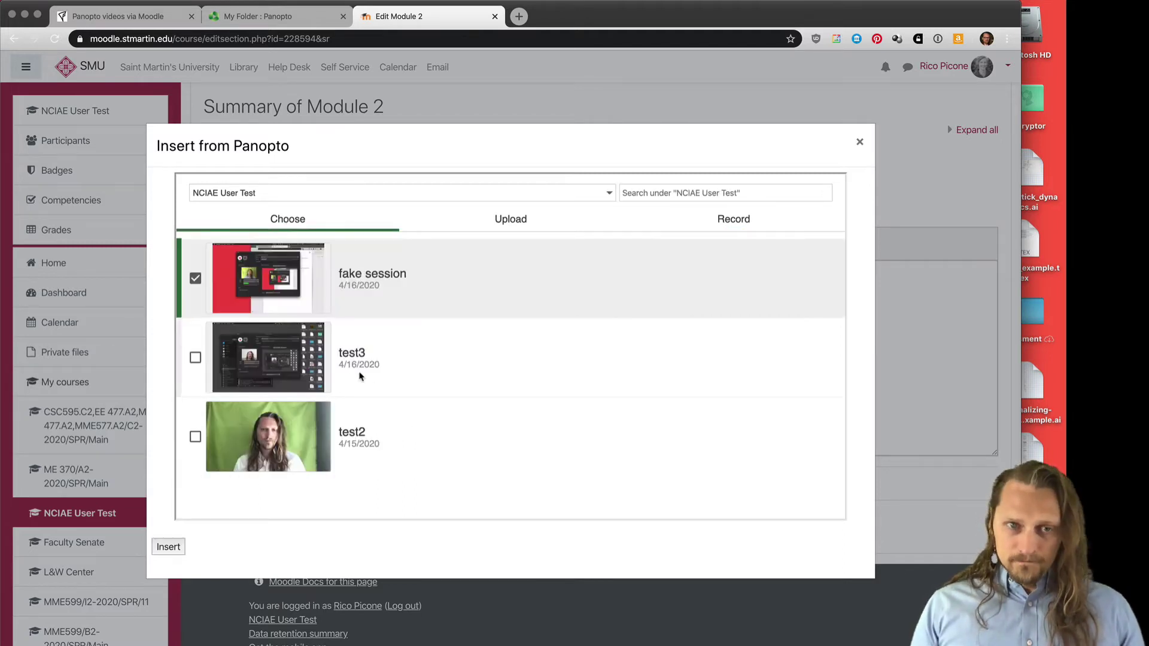
Step: Insert only the fake session video under 'First video:'
{"action": "left_click", "coordinate": [195, 358]}
{"action": "left_click", "coordinate": [195, 358]}
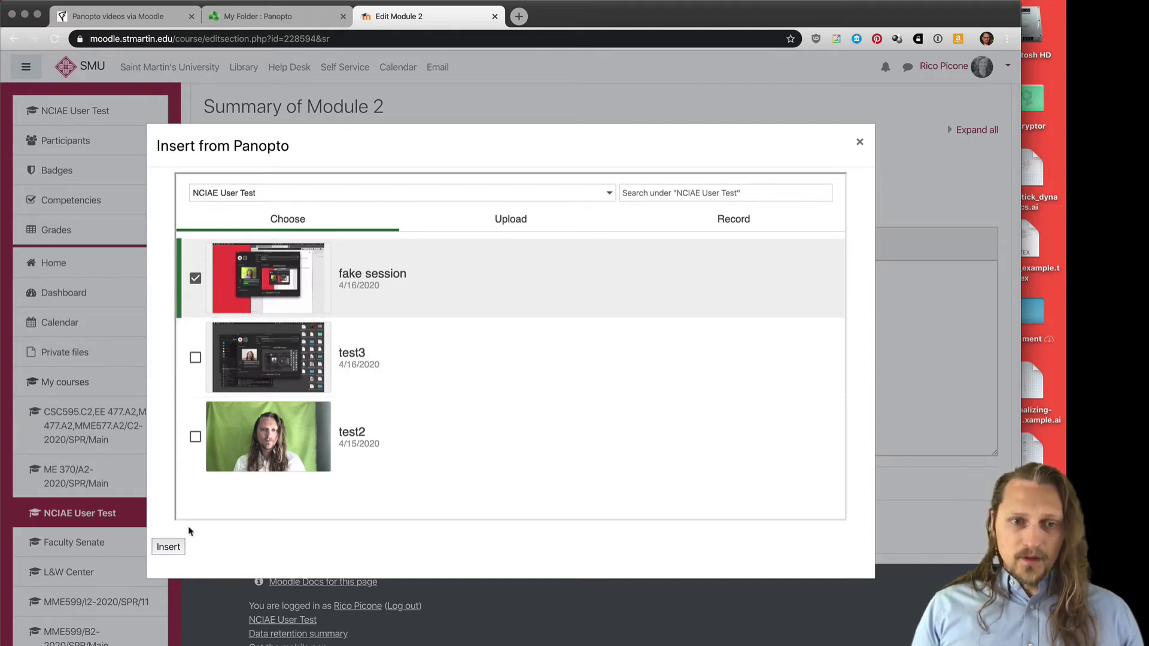
{"action": "left_click", "coordinate": [169, 547]}
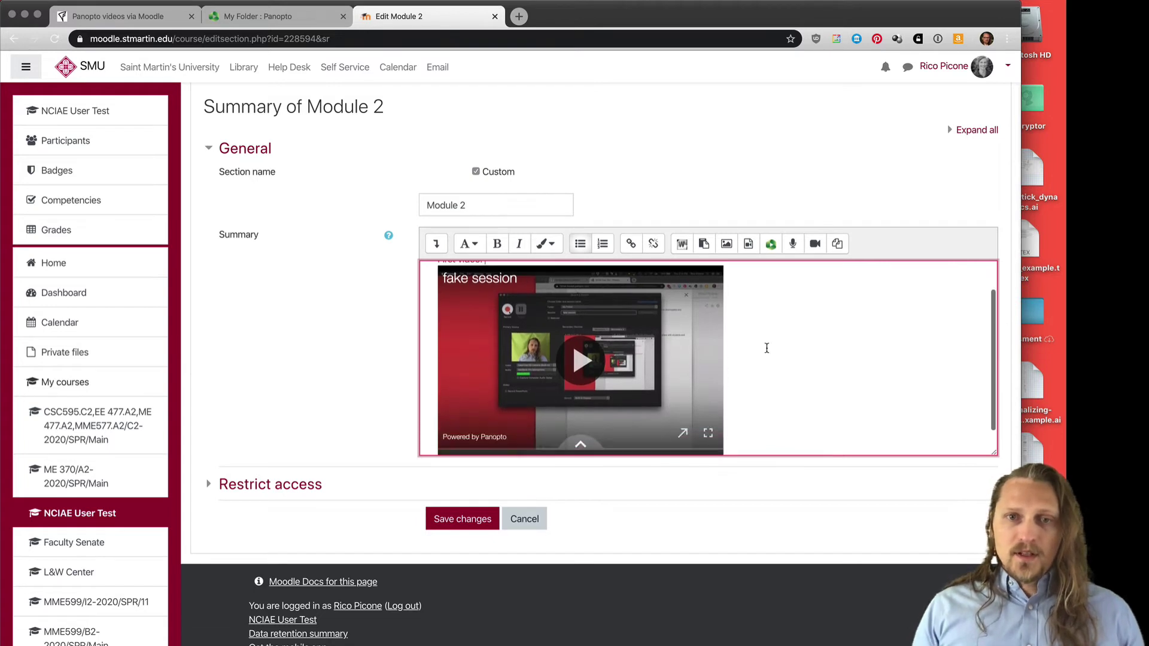
Step: Add a bullet reading 'A second video:' below the embedded player
{"action": "scroll", "coordinate": [766, 347], "scroll_direction": "down", "scroll_amount": 2}
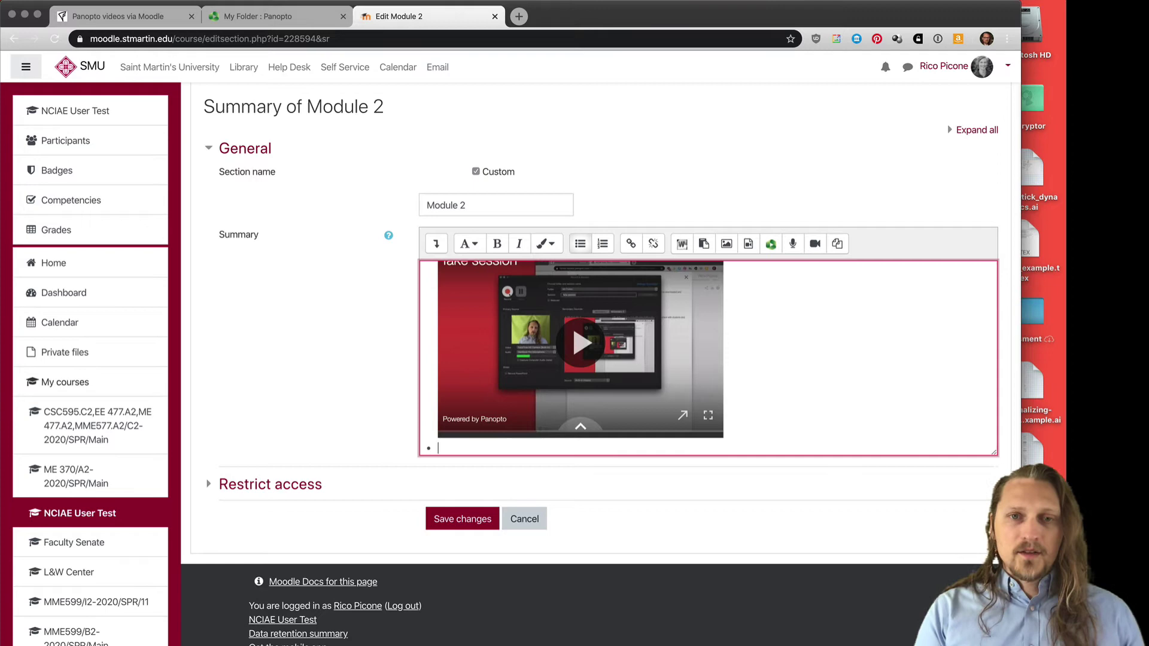
{"action": "type", "text": "A second video:"}
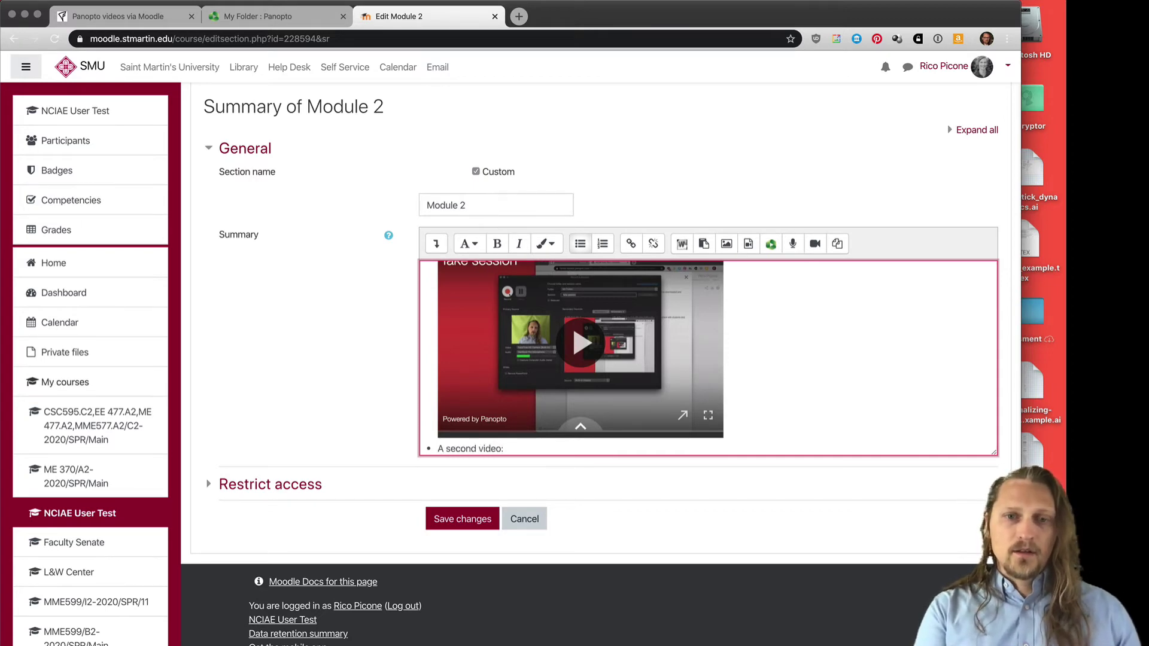
{"action": "key", "text": "Return"}
{"action": "key", "text": "BackSpace"}
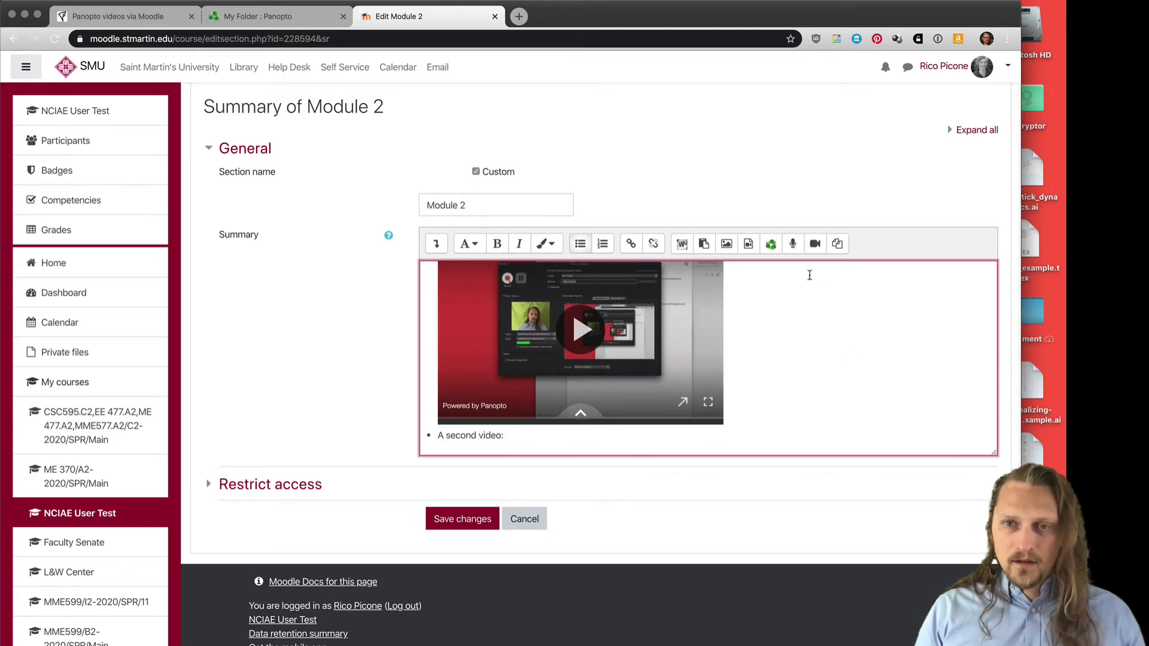
{"action": "left_click", "coordinate": [771, 245]}
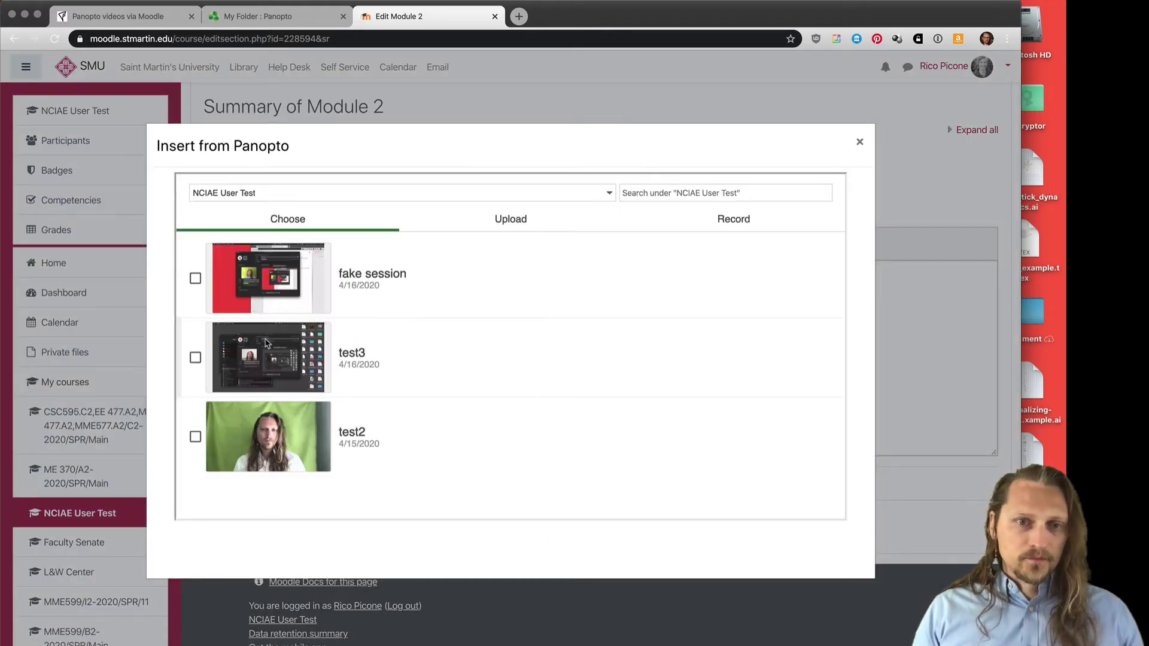
Step: Insert the test3 recording under 'A second video:' and drag the summary editor taller
{"action": "left_click", "coordinate": [195, 359]}
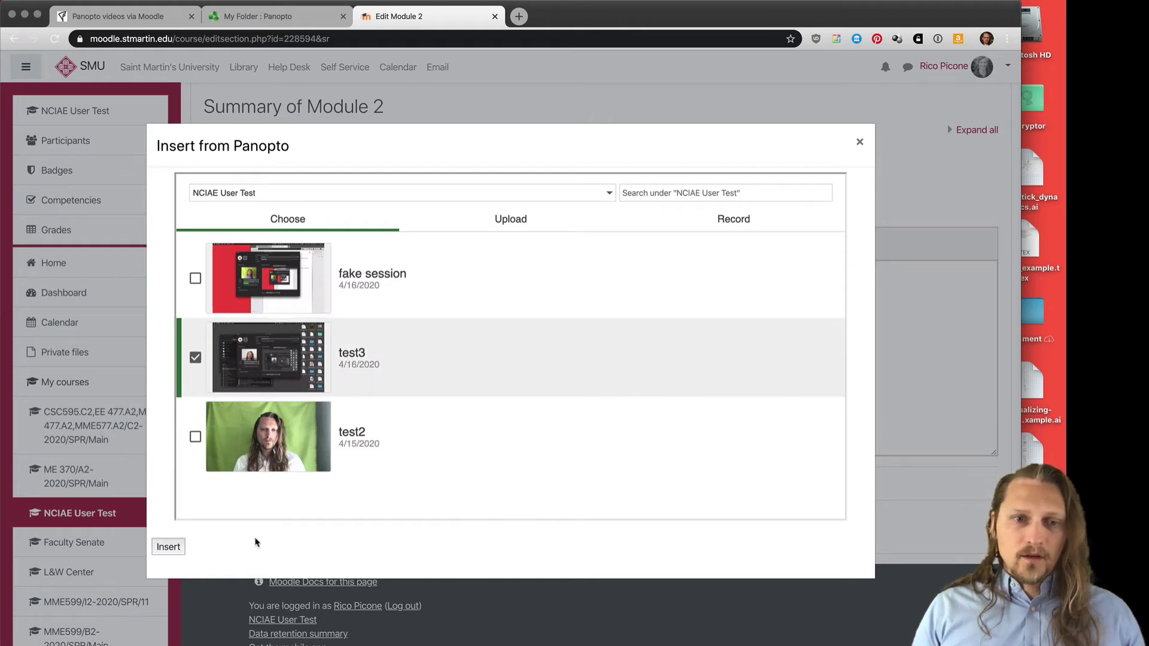
{"action": "left_click", "coordinate": [169, 547]}
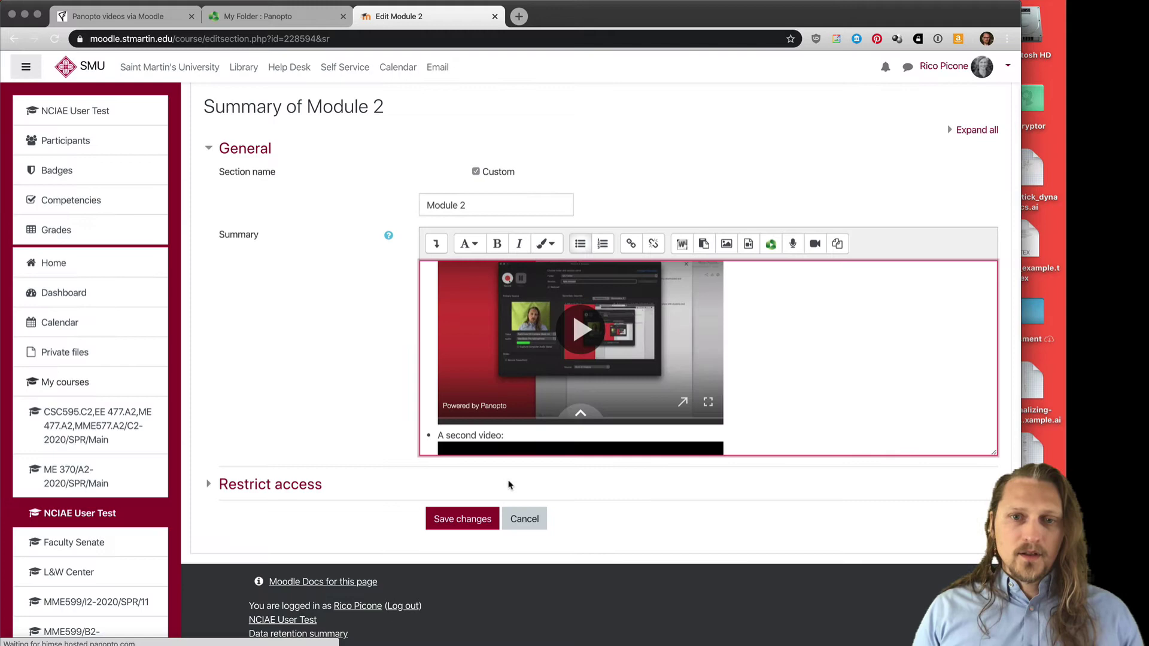
{"action": "scroll", "coordinate": [824, 381], "scroll_direction": "down", "scroll_amount": 5}
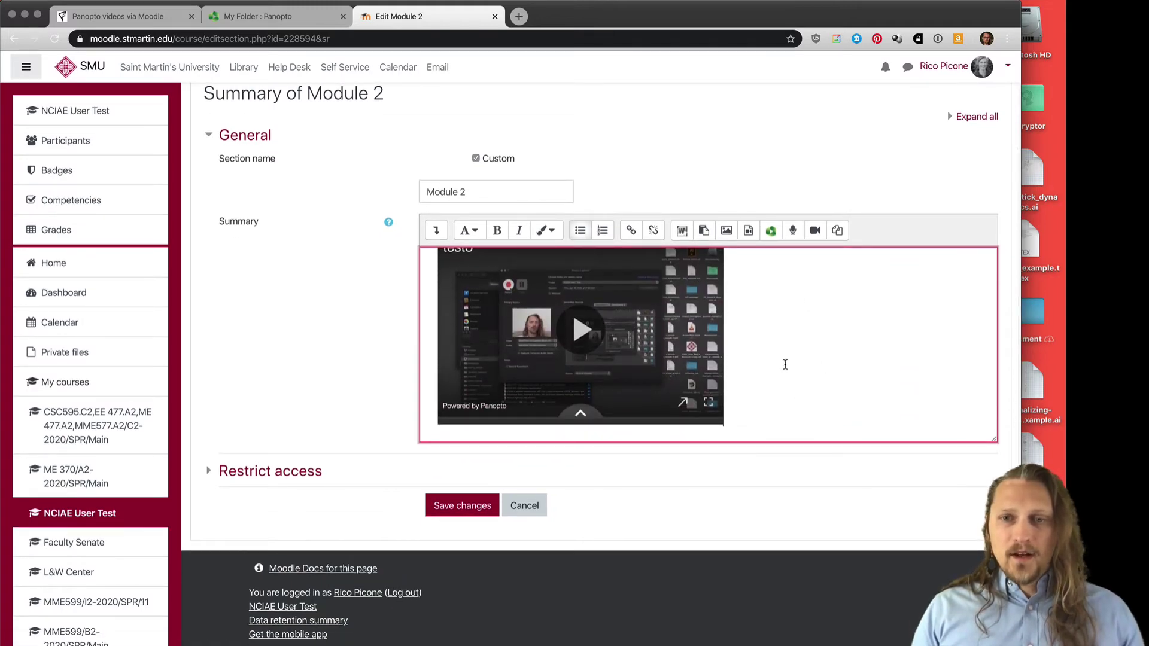
{"action": "scroll", "coordinate": [785, 365], "scroll_direction": "up", "scroll_amount": 3}
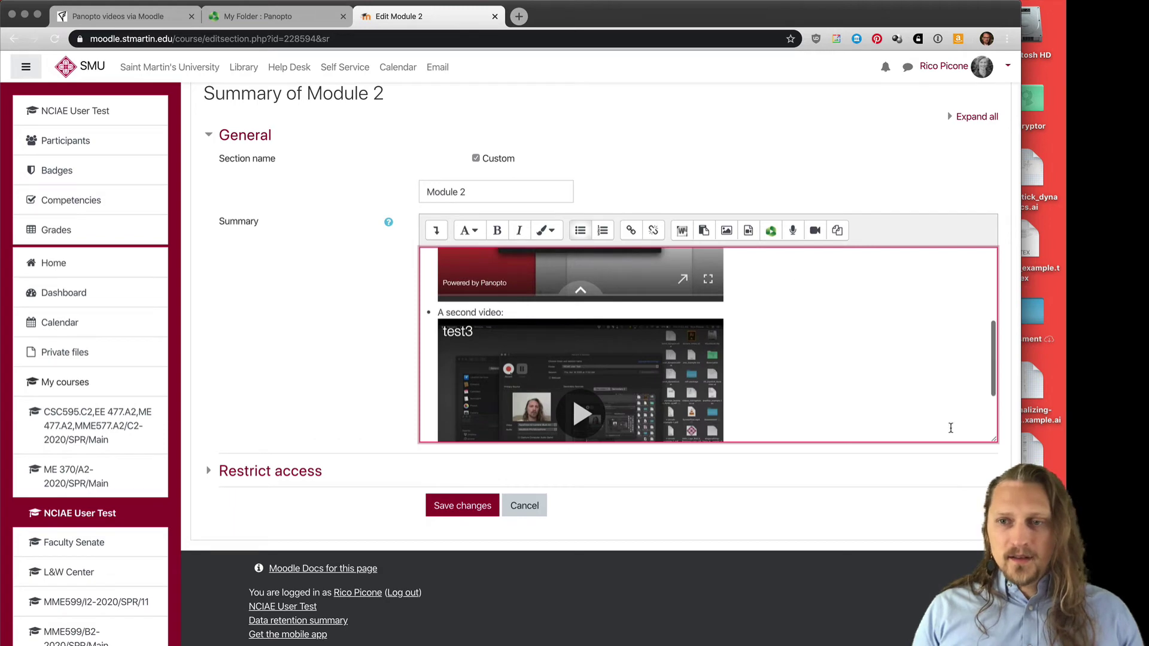
{"action": "left_click_drag", "start_coordinate": [997, 446], "coordinate": [996, 575]}
{"action": "scroll", "coordinate": [859, 478], "scroll_direction": "up", "scroll_amount": 4}
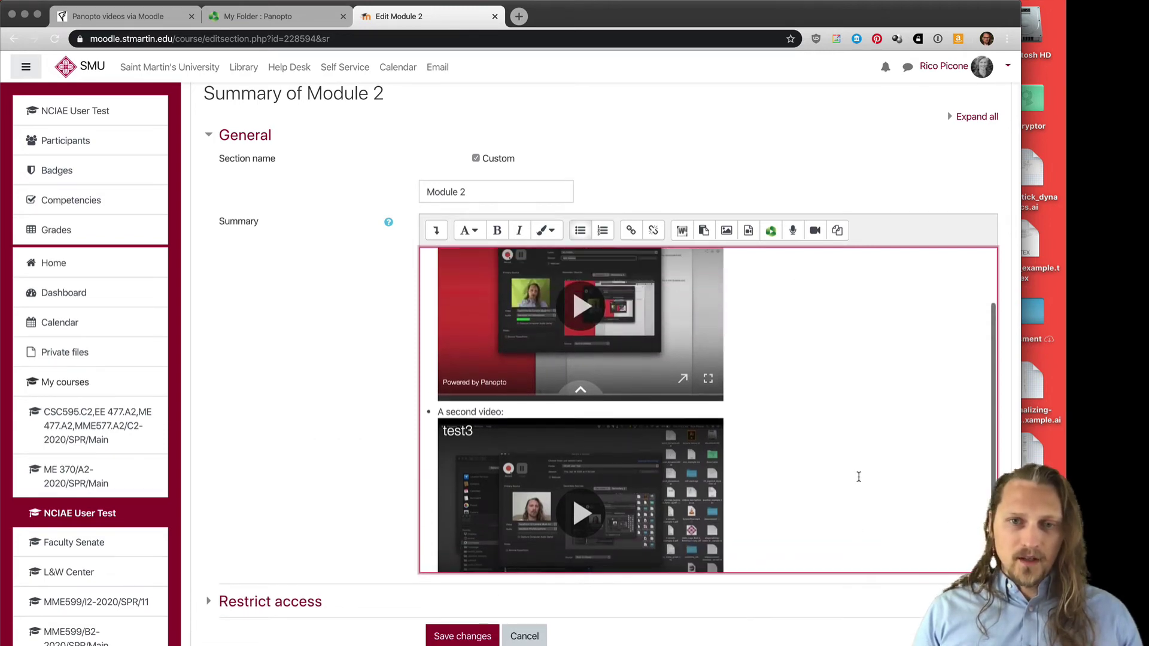
{"action": "scroll", "coordinate": [834, 384], "scroll_direction": "down", "scroll_amount": 4}
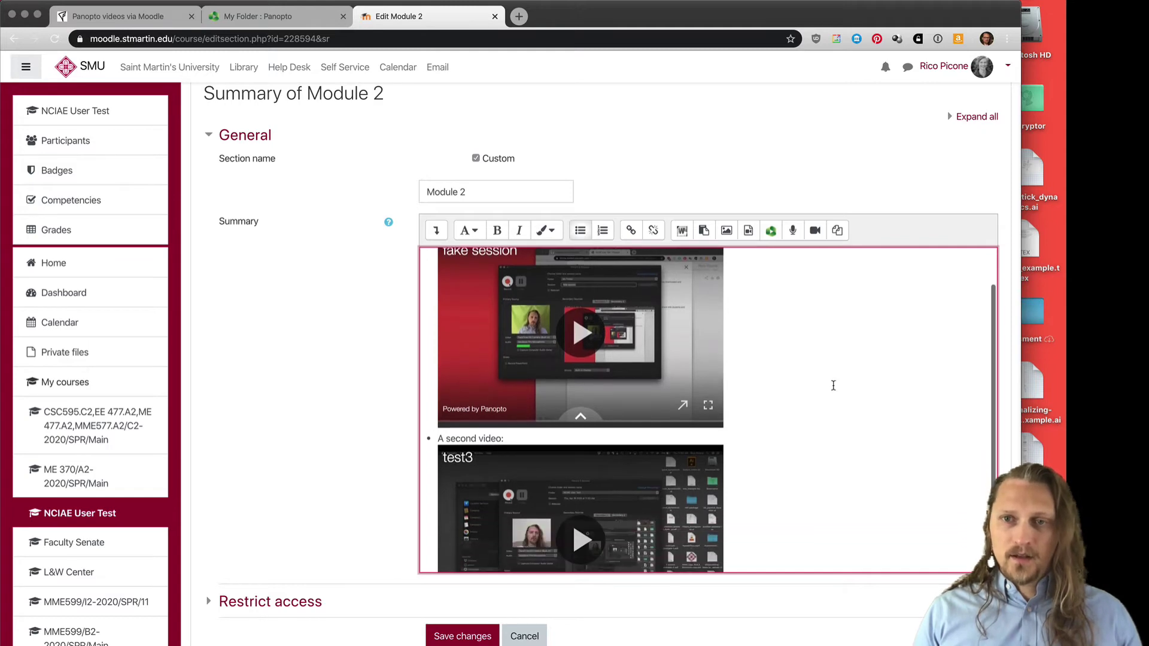
{"action": "left_click", "coordinate": [437, 231]}
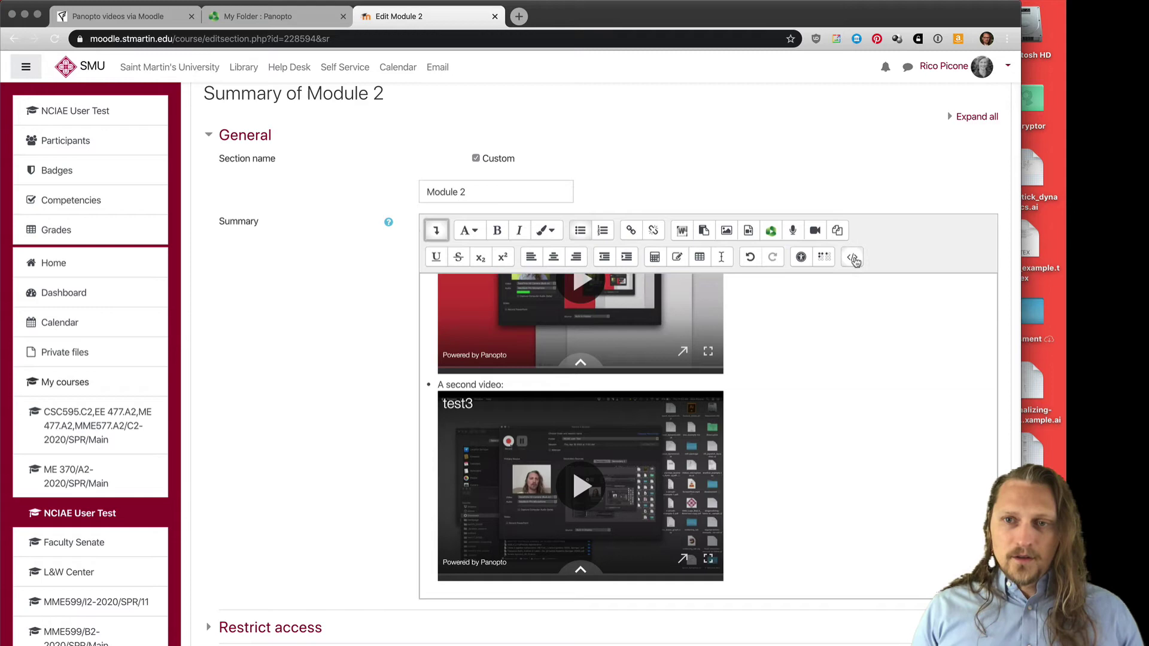
{"action": "left_click", "coordinate": [852, 258]}
{"action": "scroll", "coordinate": [792, 352], "scroll_direction": "down", "scroll_amount": 5}
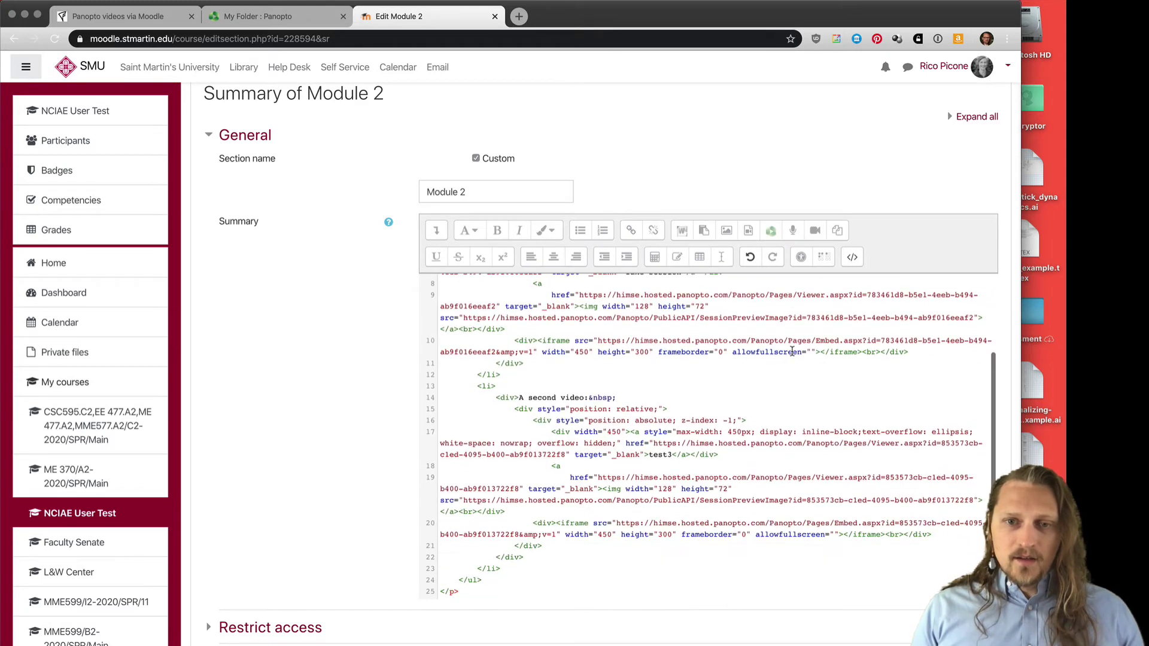
{"action": "scroll", "coordinate": [745, 465], "scroll_direction": "up", "scroll_amount": 3}
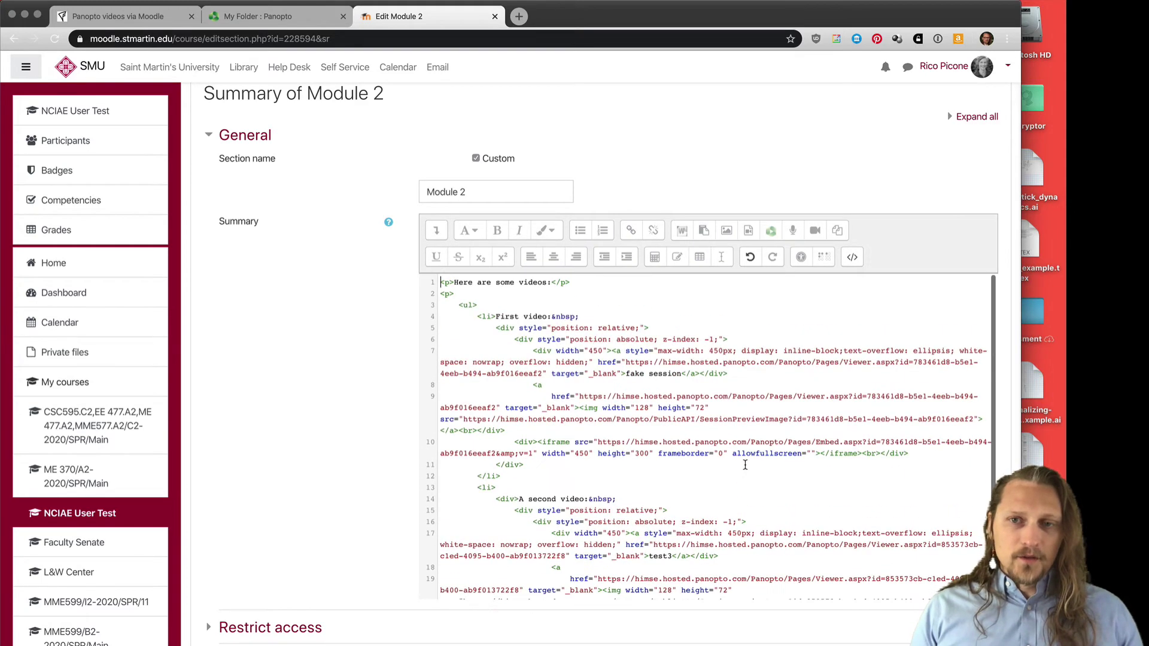
{"action": "left_click", "coordinate": [853, 258]}
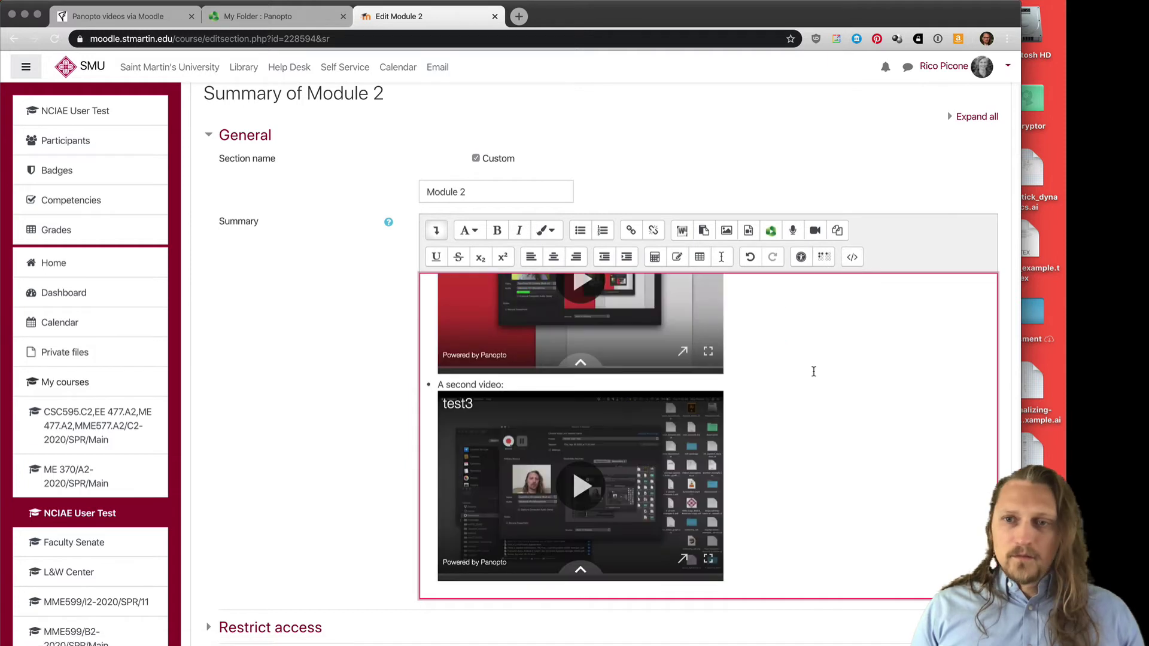
Step: Add a final bullet 'A random thought.' after the second video and save Module 2
{"action": "left_click", "coordinate": [438, 233]}
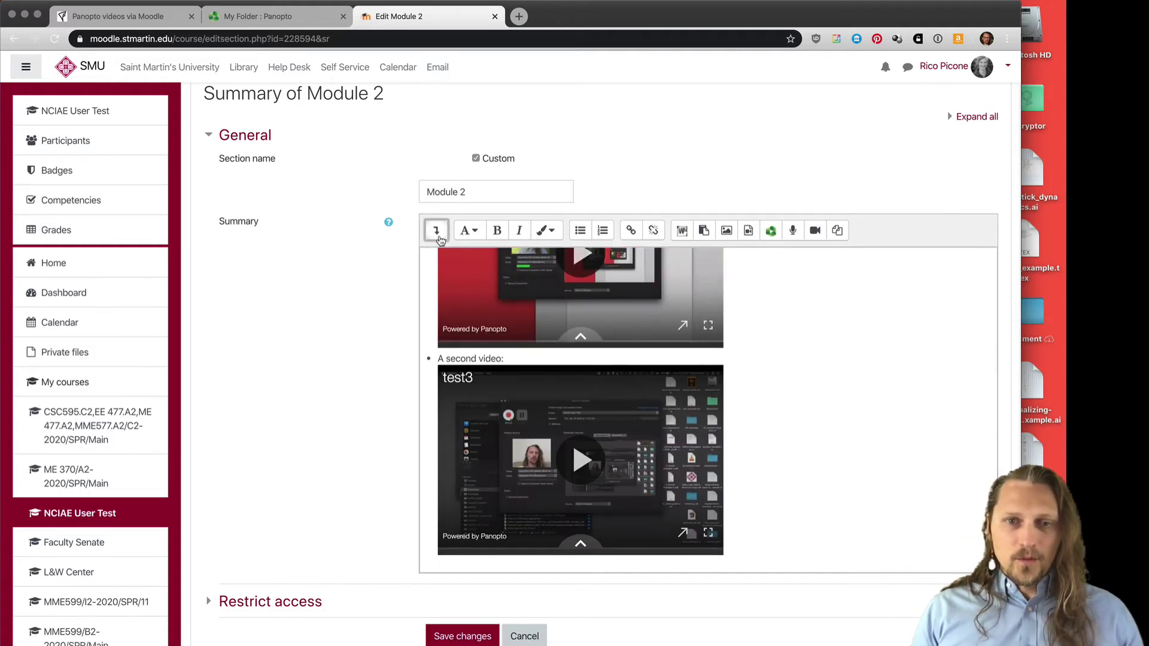
{"action": "scroll", "coordinate": [831, 473], "scroll_direction": "down", "scroll_amount": 2}
{"action": "scroll", "coordinate": [832, 473], "scroll_direction": "up", "scroll_amount": 2}
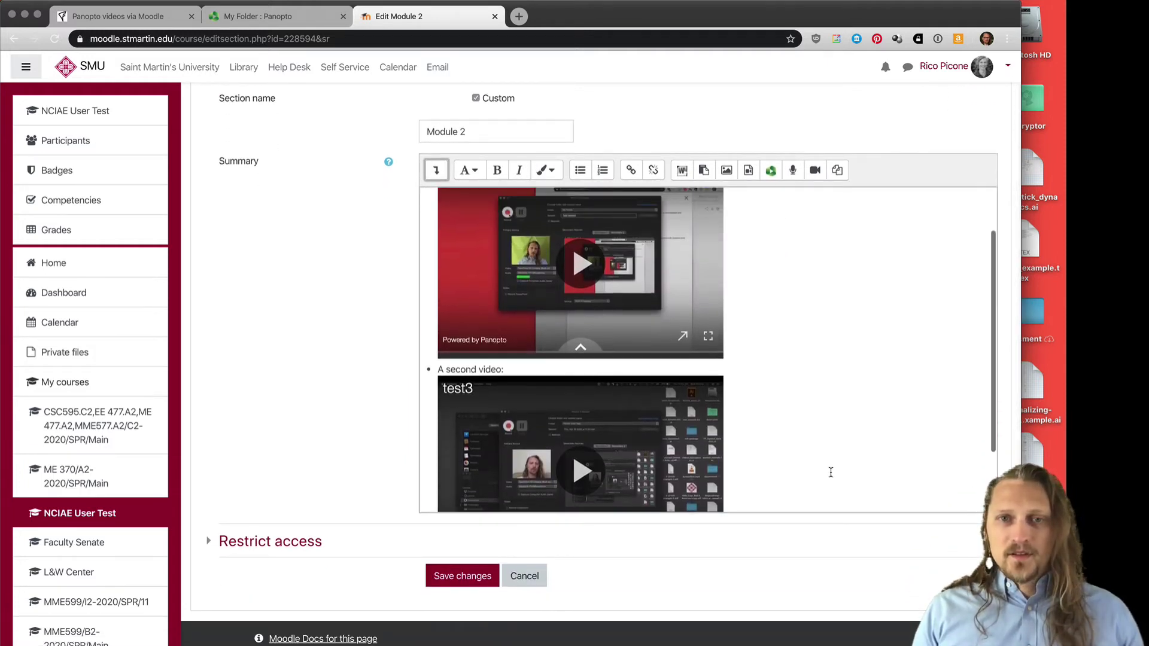
{"action": "scroll", "coordinate": [832, 473], "scroll_direction": "up", "scroll_amount": 2}
{"action": "scroll", "coordinate": [831, 473], "scroll_direction": "down", "scroll_amount": 4}
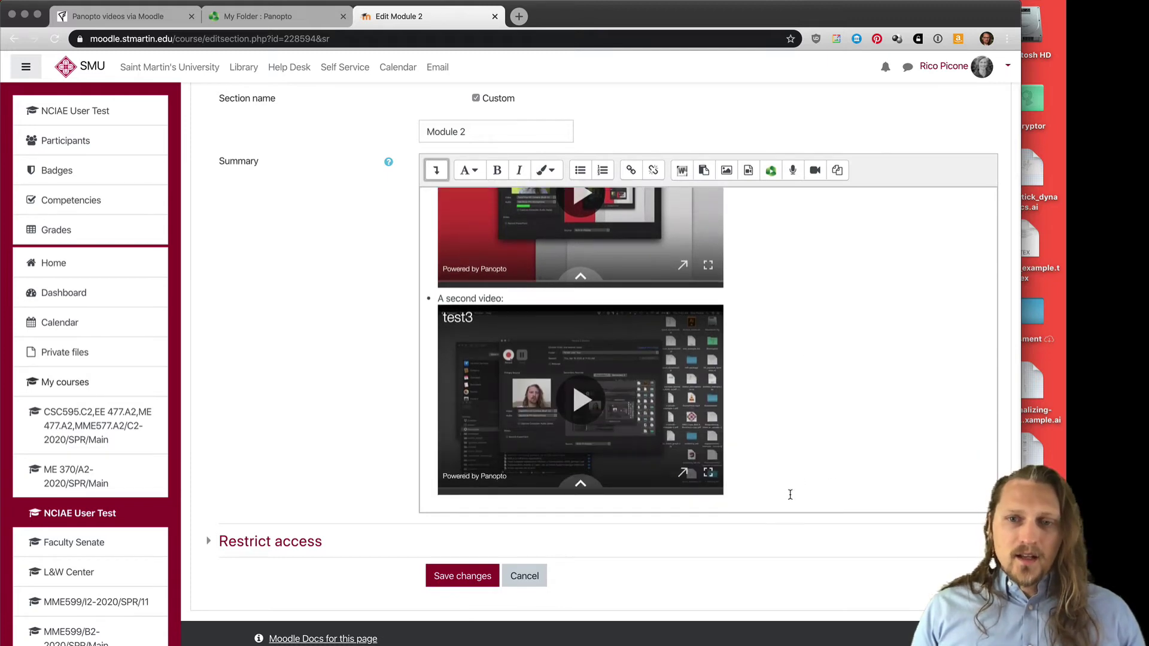
{"action": "left_click", "coordinate": [776, 501]}
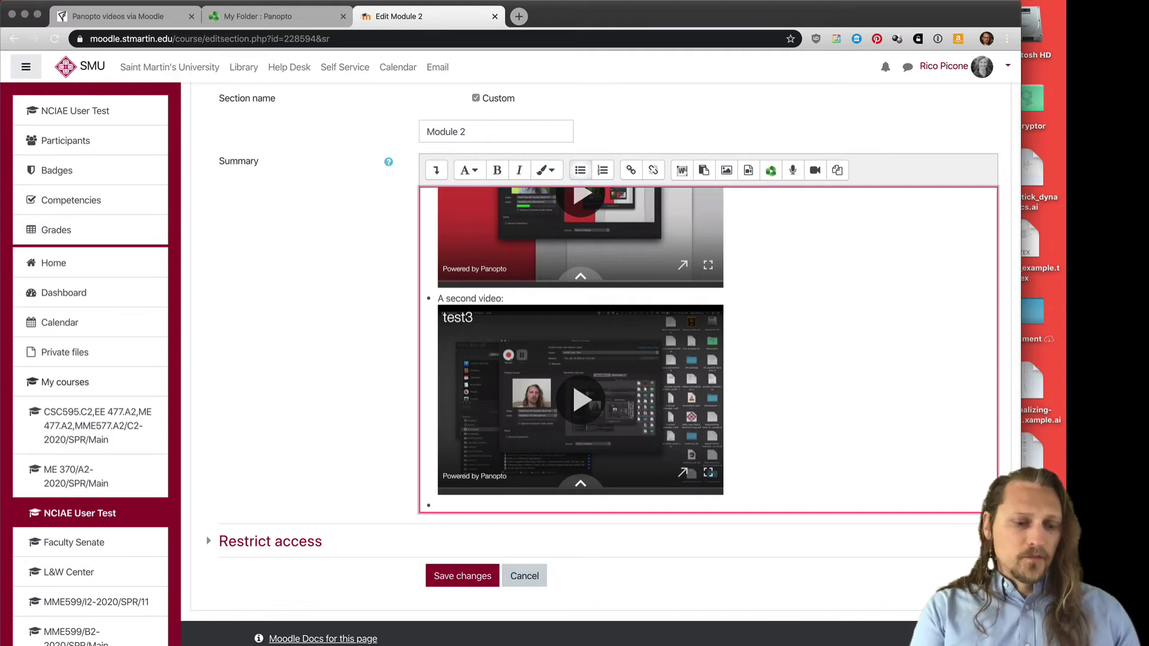
{"action": "type", "text": "A rando"}
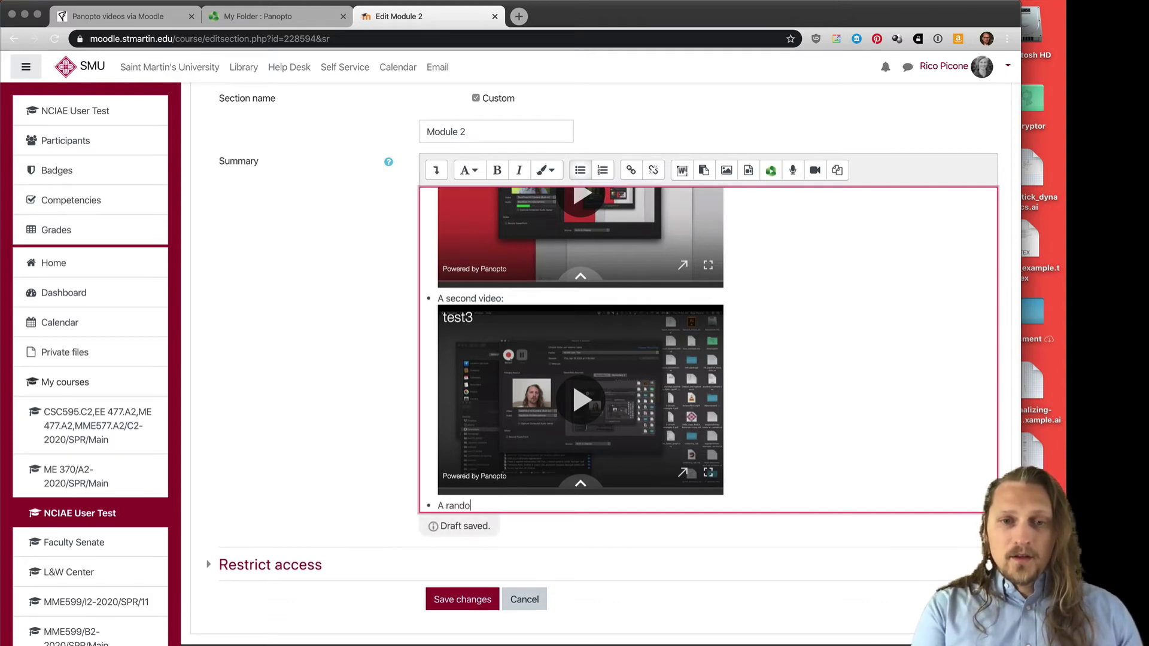
{"action": "type", "text": "m thought."}
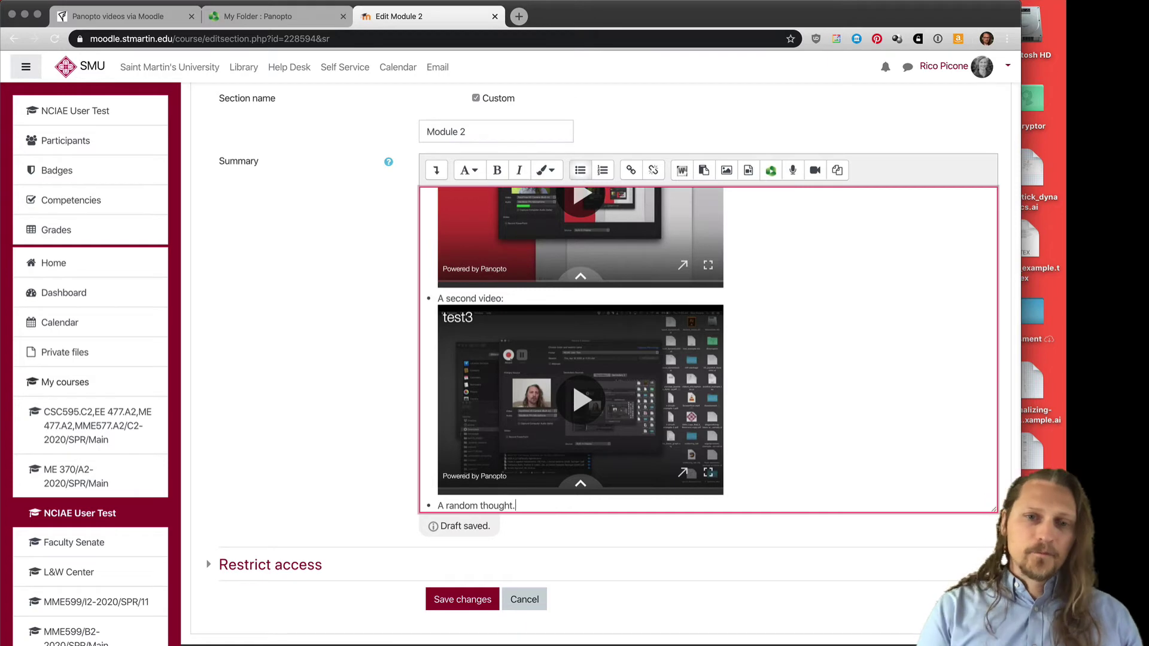
{"action": "left_click", "coordinate": [359, 465]}
{"action": "scroll", "coordinate": [359, 465], "scroll_direction": "down", "scroll_amount": 2}
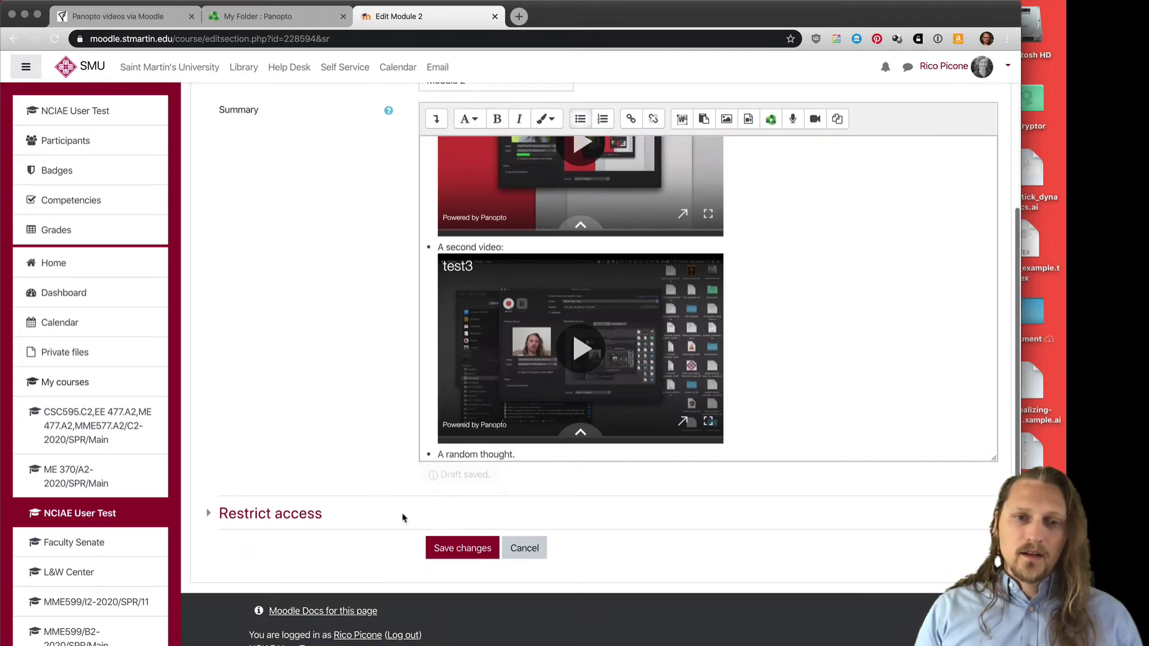
{"action": "left_click", "coordinate": [453, 527]}
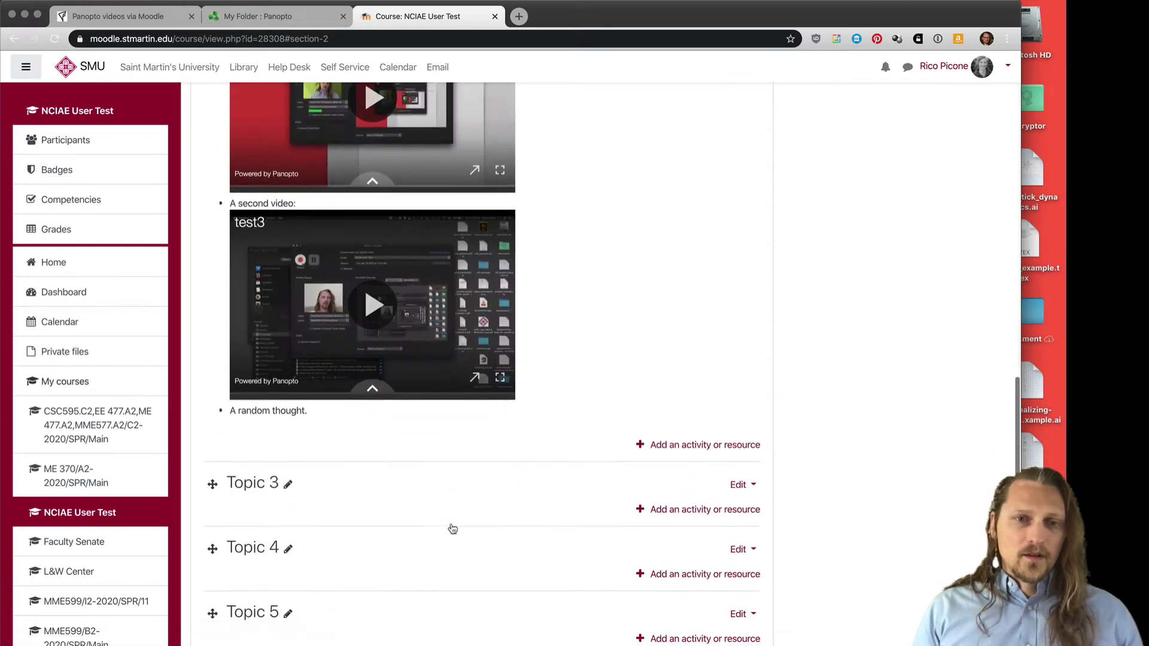
Step: Check Module 2's two videos on the course page, then open the course gear menu
{"action": "scroll", "coordinate": [453, 529], "scroll_direction": "up", "scroll_amount": 5}
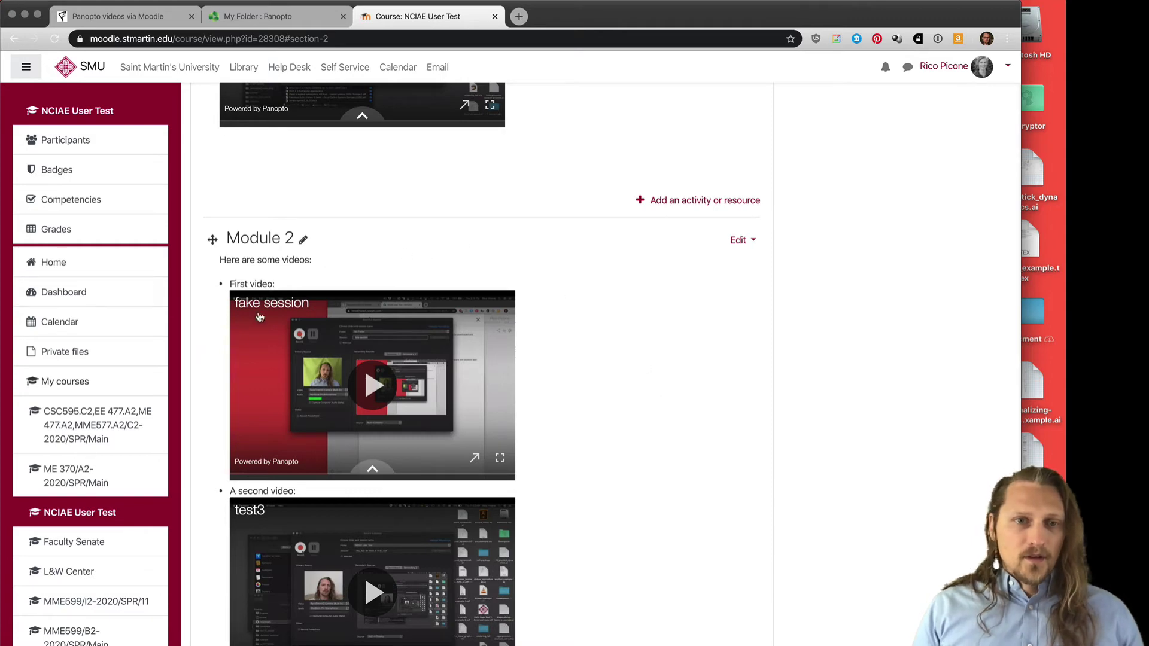
{"action": "scroll", "coordinate": [622, 479], "scroll_direction": "down", "scroll_amount": 2}
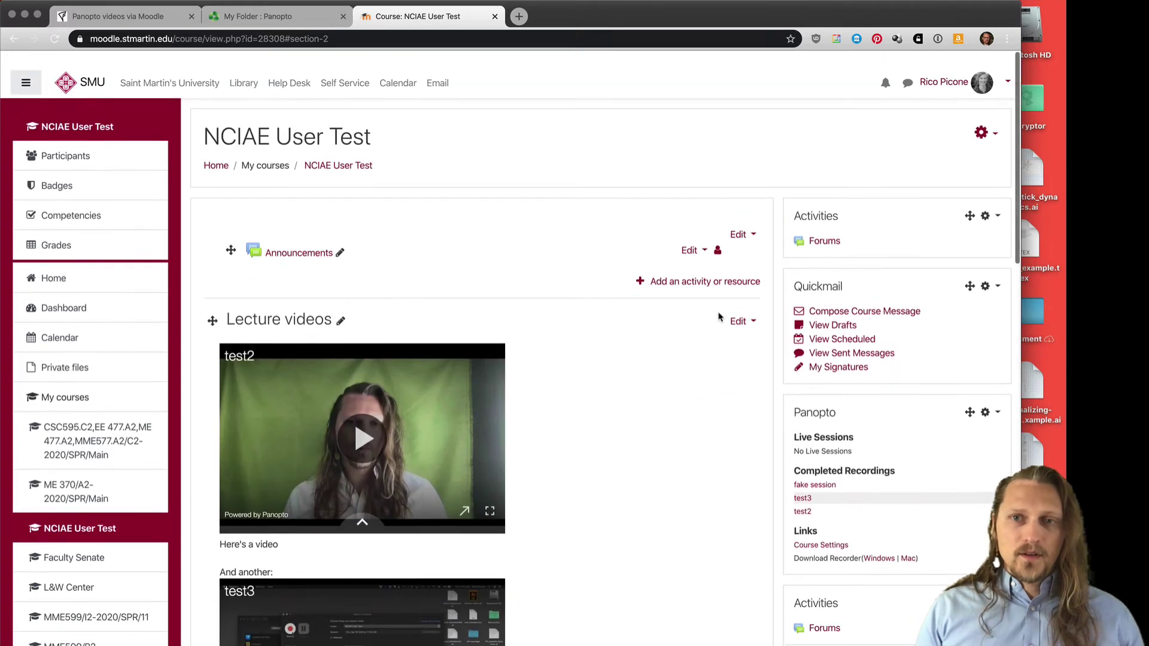
{"action": "scroll", "coordinate": [541, 314], "scroll_direction": "down", "scroll_amount": 3}
{"action": "scroll", "coordinate": [719, 252], "scroll_direction": "up", "scroll_amount": 3}
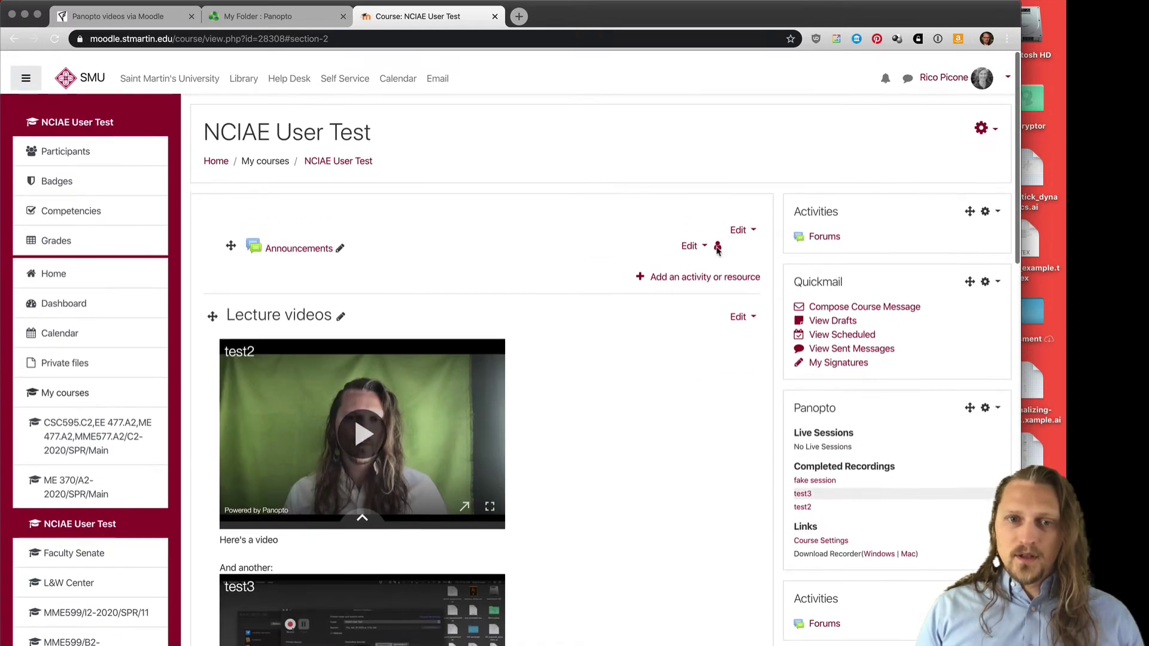
{"action": "left_click", "coordinate": [980, 117]}
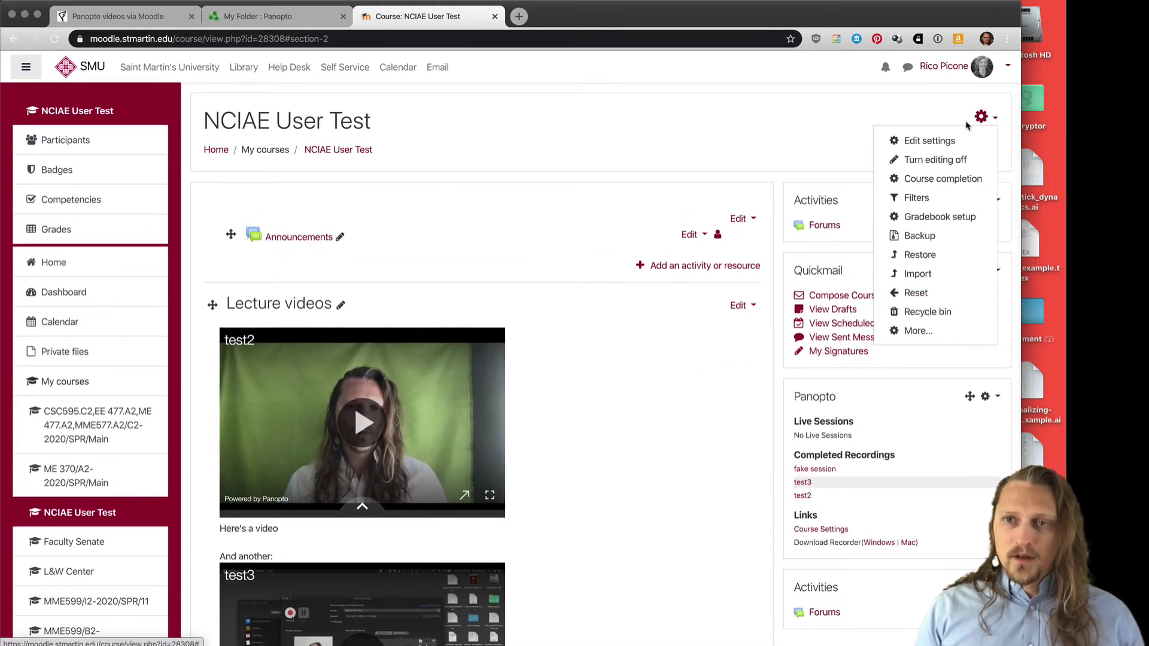
Step: Turn editing off for the course and scroll back to the first video
{"action": "left_click", "coordinate": [917, 160]}
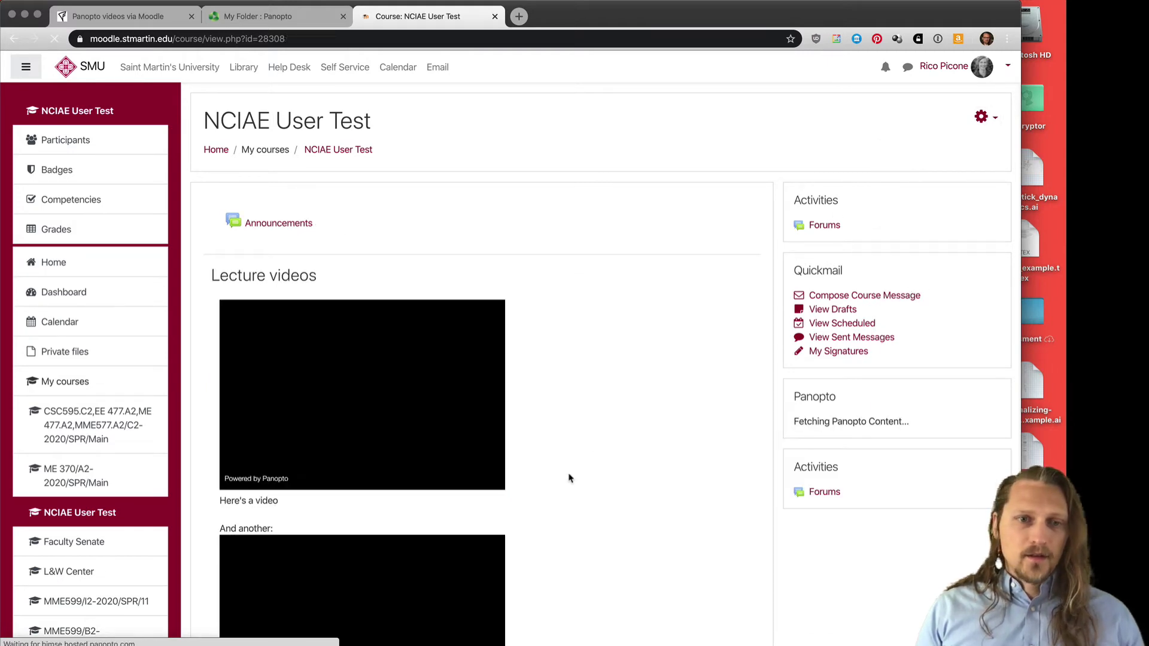
{"action": "scroll", "coordinate": [569, 478], "scroll_direction": "down", "scroll_amount": 3}
{"action": "scroll", "coordinate": [569, 478], "scroll_direction": "down", "scroll_amount": 10}
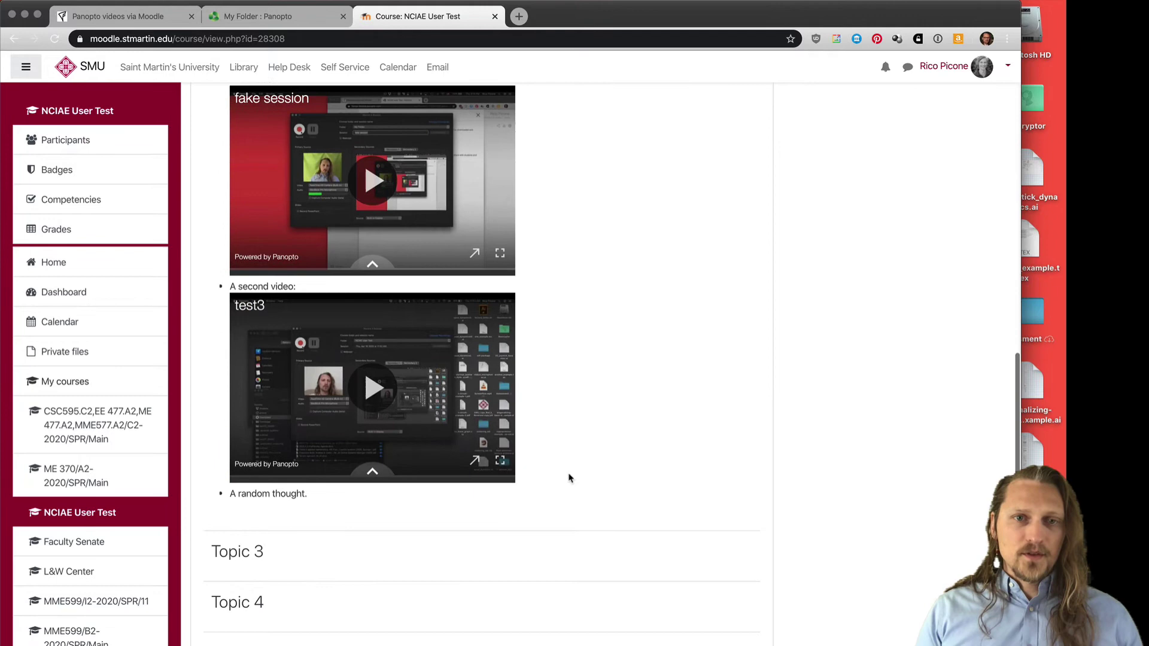
{"action": "scroll", "coordinate": [569, 478], "scroll_direction": "up", "scroll_amount": 2}
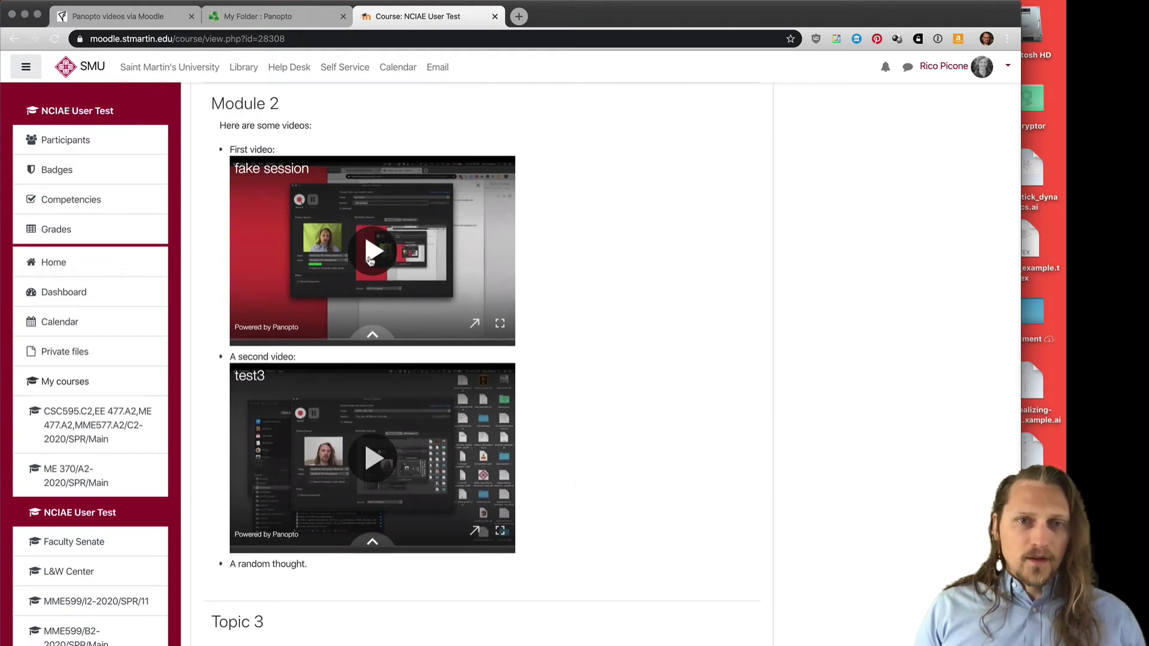
Step: Play the fake session video, pause it, resume it and pause it again
{"action": "left_click", "coordinate": [369, 260]}
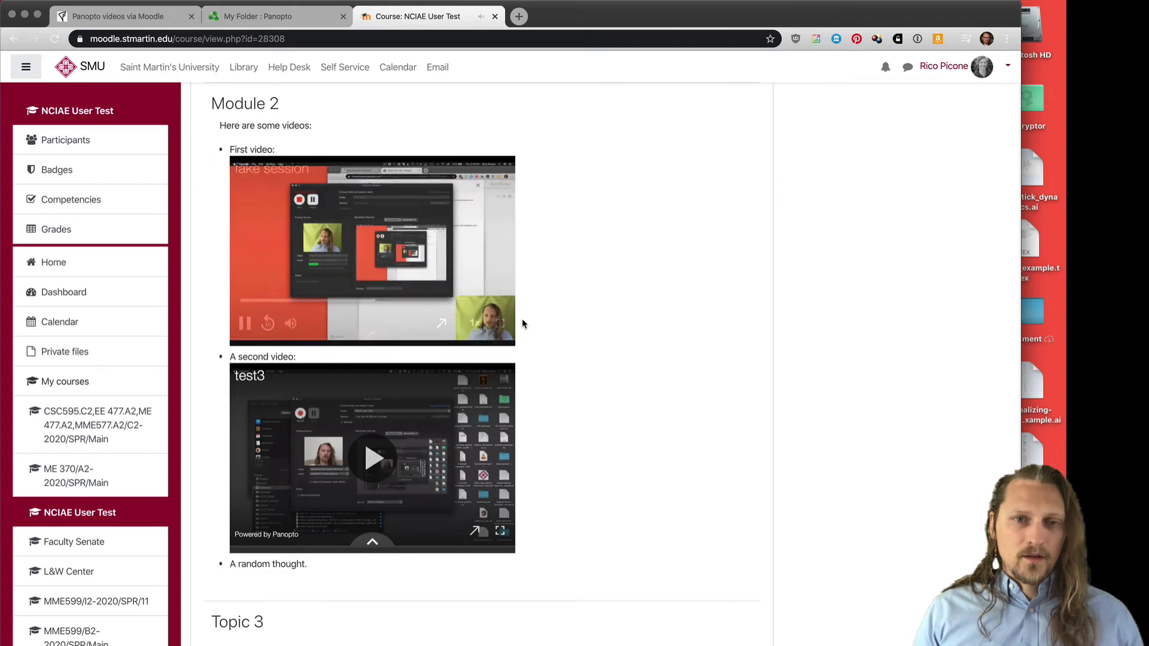
{"action": "key", "text": "space"}
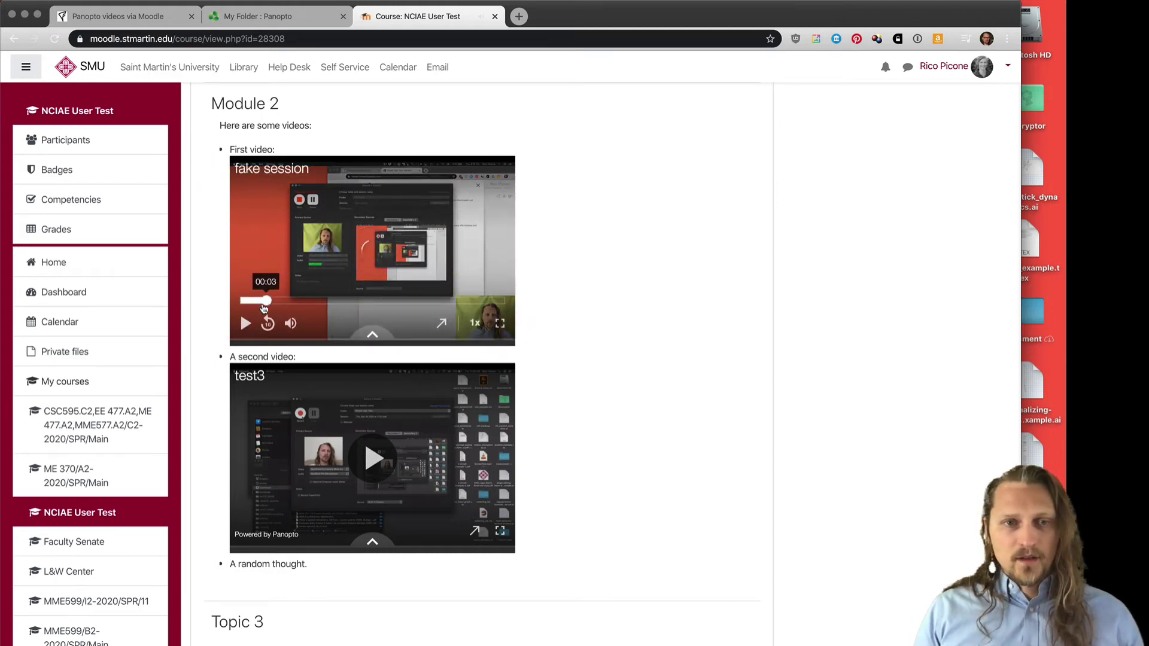
{"action": "left_click", "coordinate": [247, 324]}
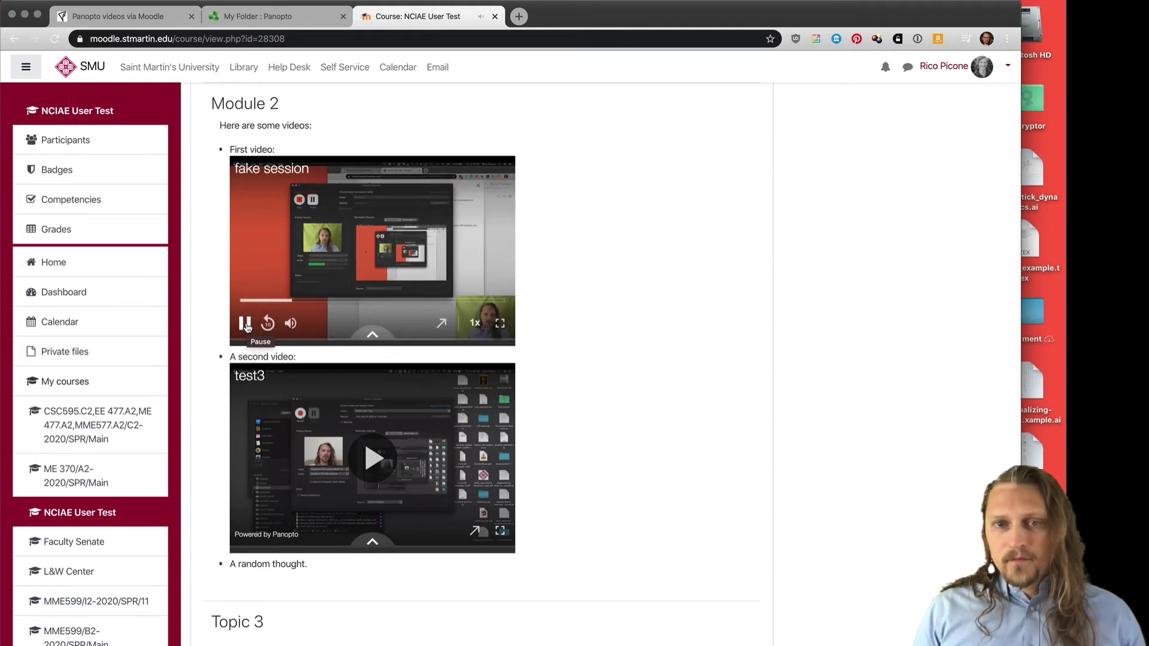
{"action": "left_click", "coordinate": [246, 324]}
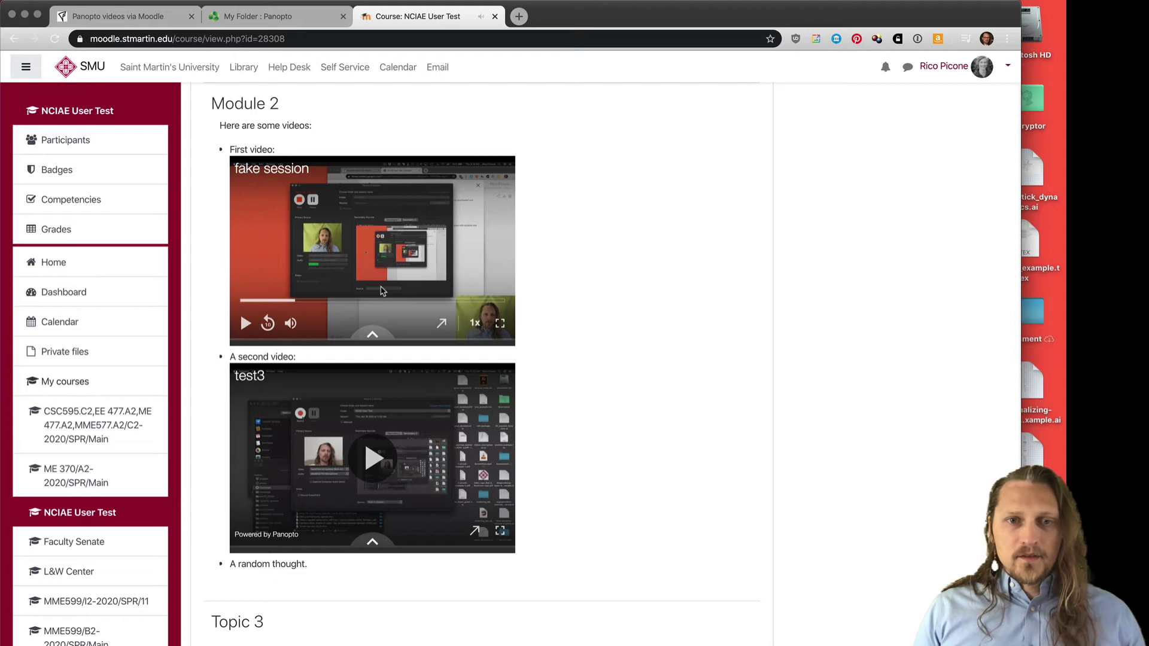
Step: Browse the video's speed choices, table of contents, comments, notes and rating options
{"action": "left_click", "coordinate": [477, 324]}
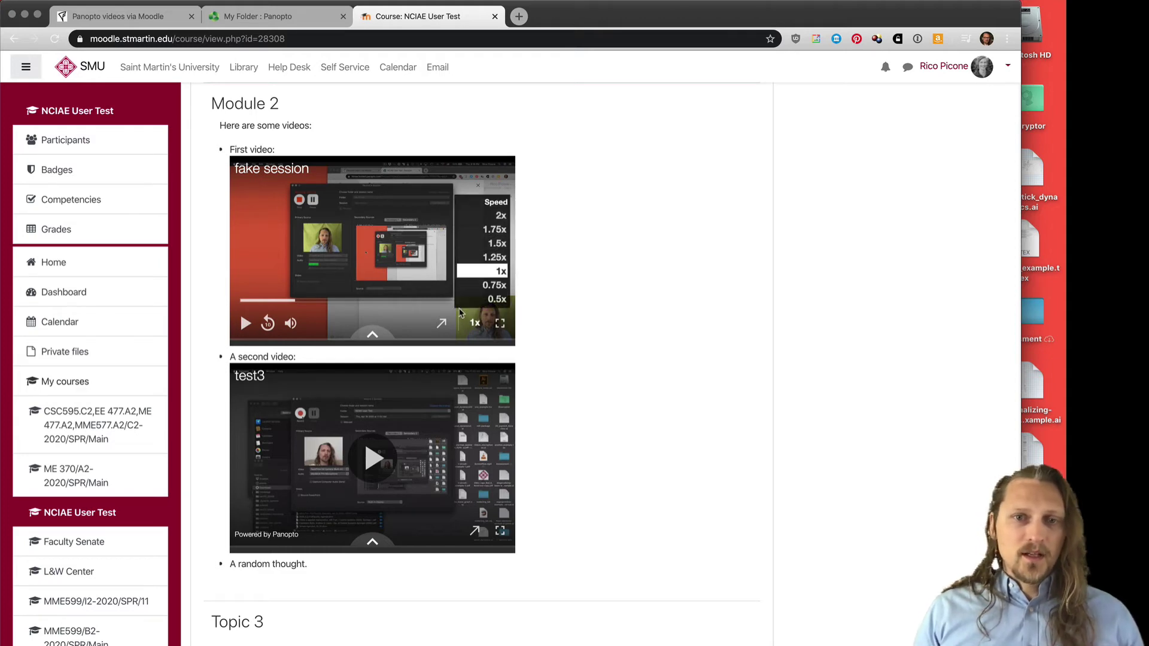
{"action": "left_click", "coordinate": [374, 336]}
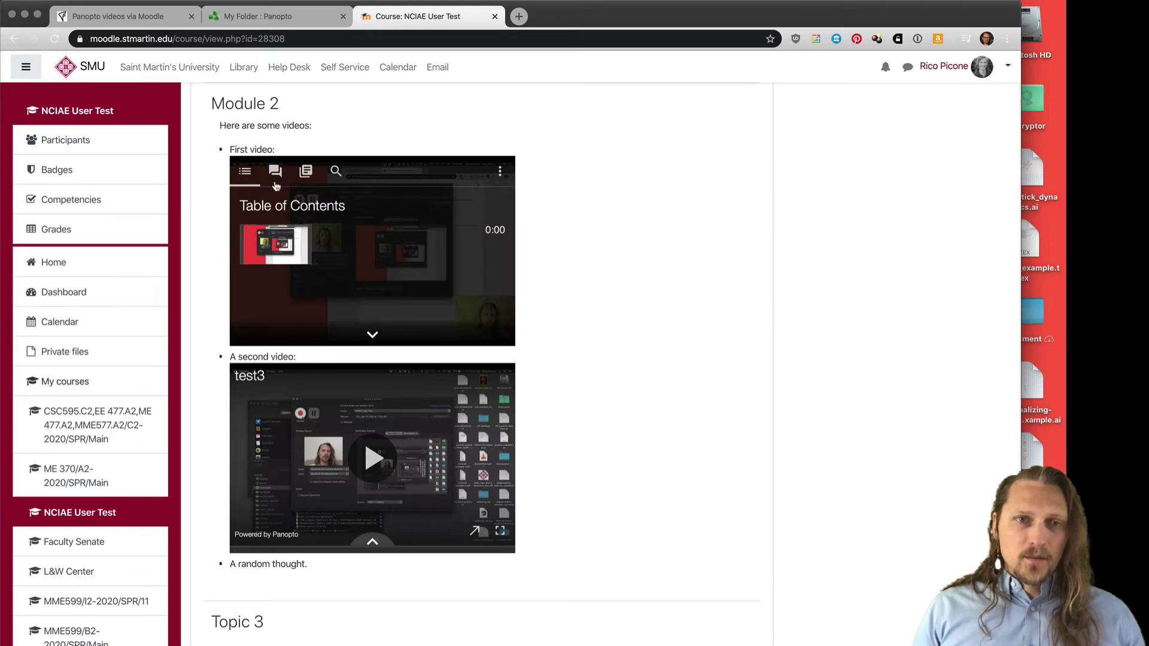
{"action": "left_click", "coordinate": [274, 178]}
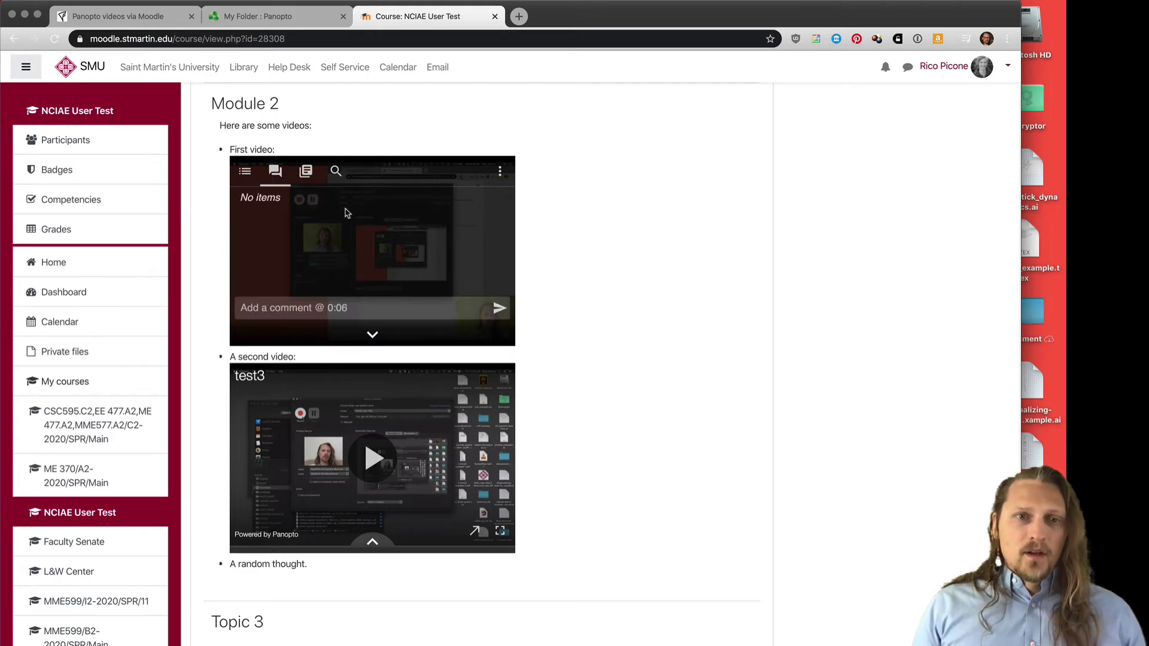
{"action": "left_click", "coordinate": [307, 175]}
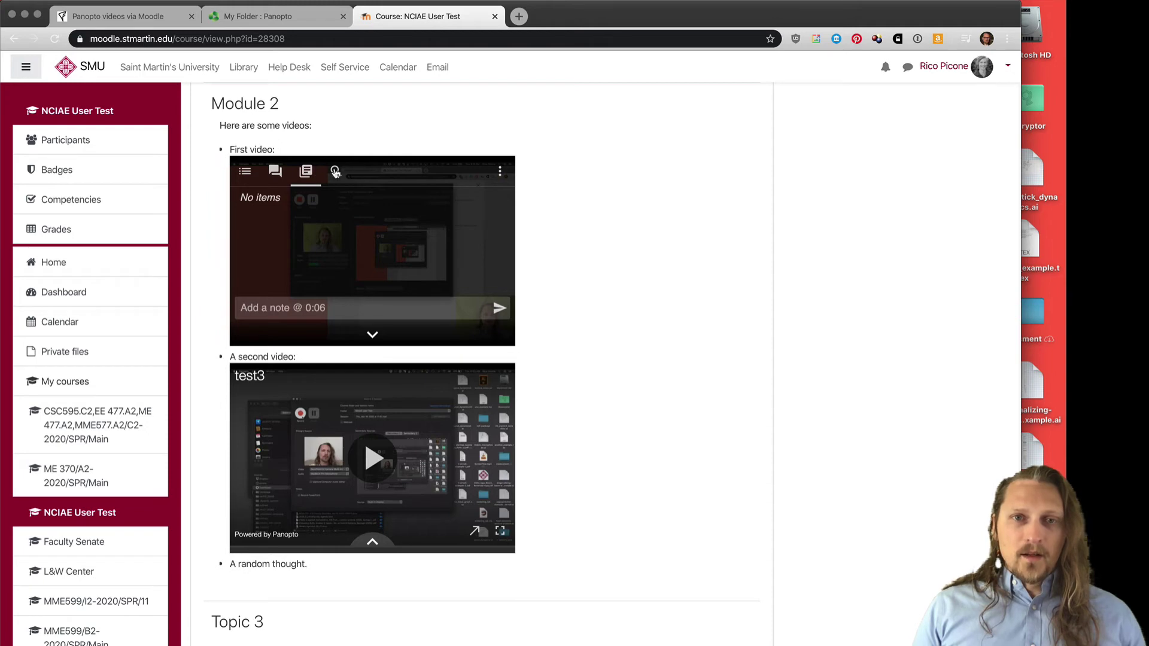
{"action": "left_click", "coordinate": [249, 173]}
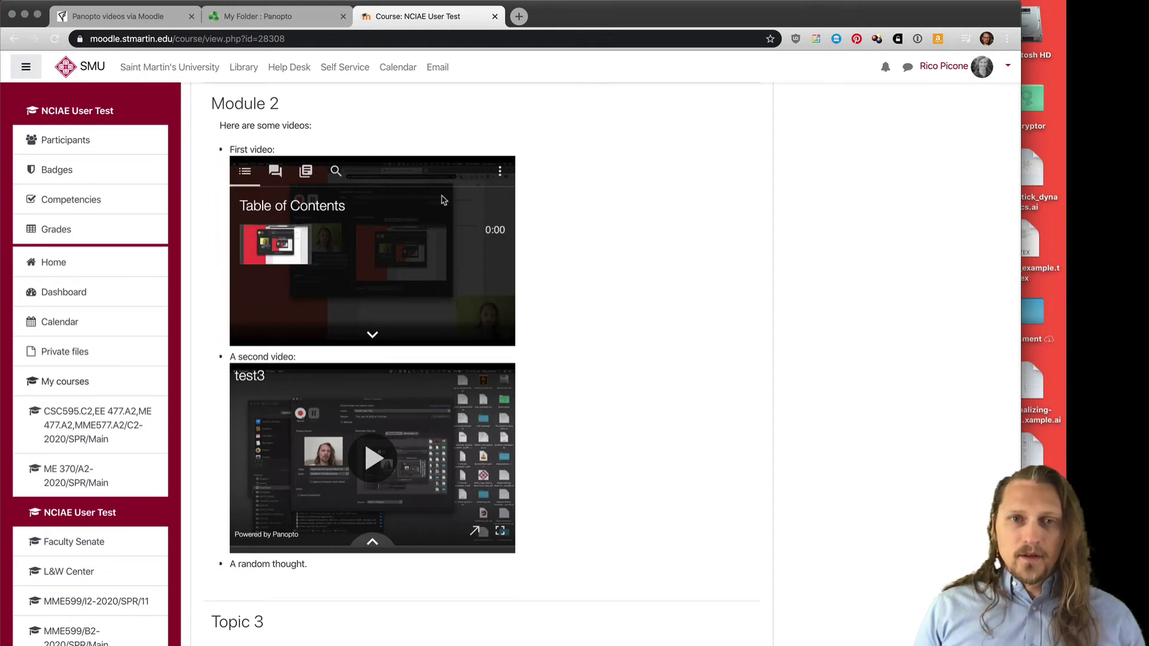
{"action": "left_click", "coordinate": [501, 174]}
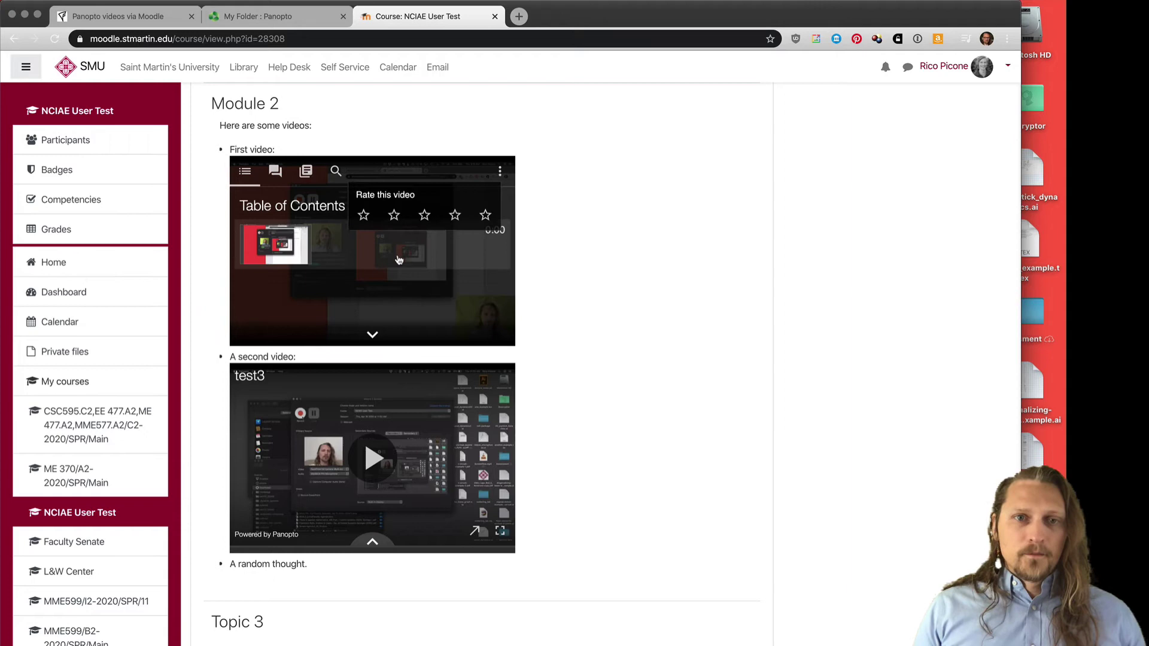
Step: Close the table of contents, play the video, then leave it paused
{"action": "left_click", "coordinate": [372, 335]}
{"action": "left_click", "coordinate": [372, 335]}
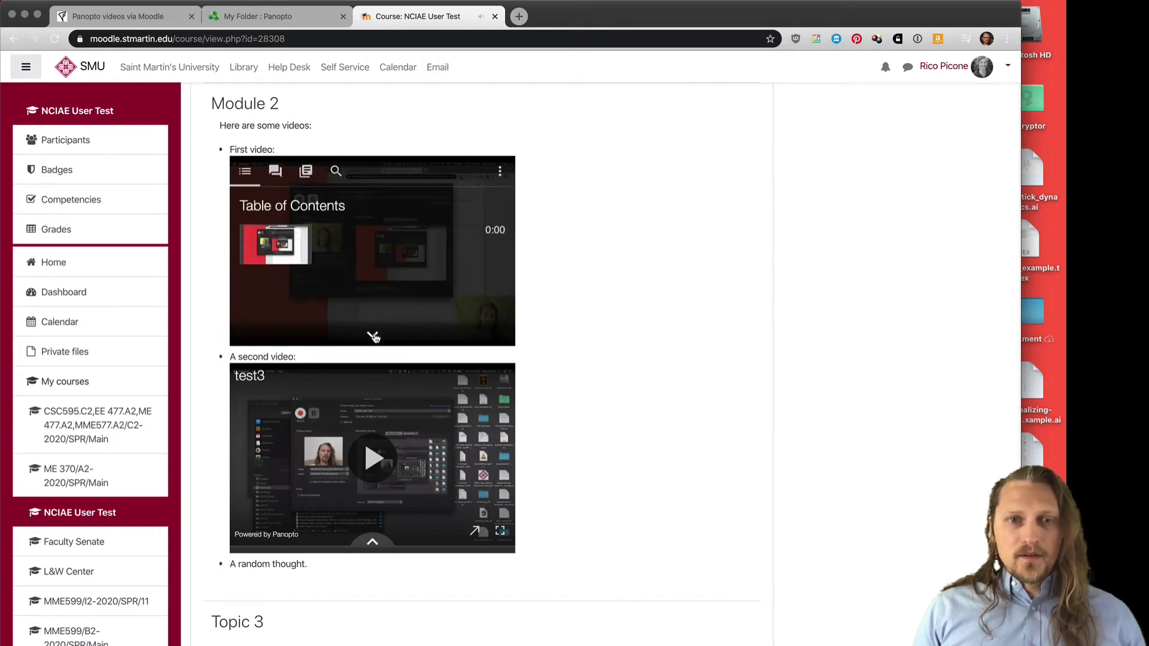
{"action": "left_click", "coordinate": [373, 332]}
{"action": "left_click", "coordinate": [378, 322]}
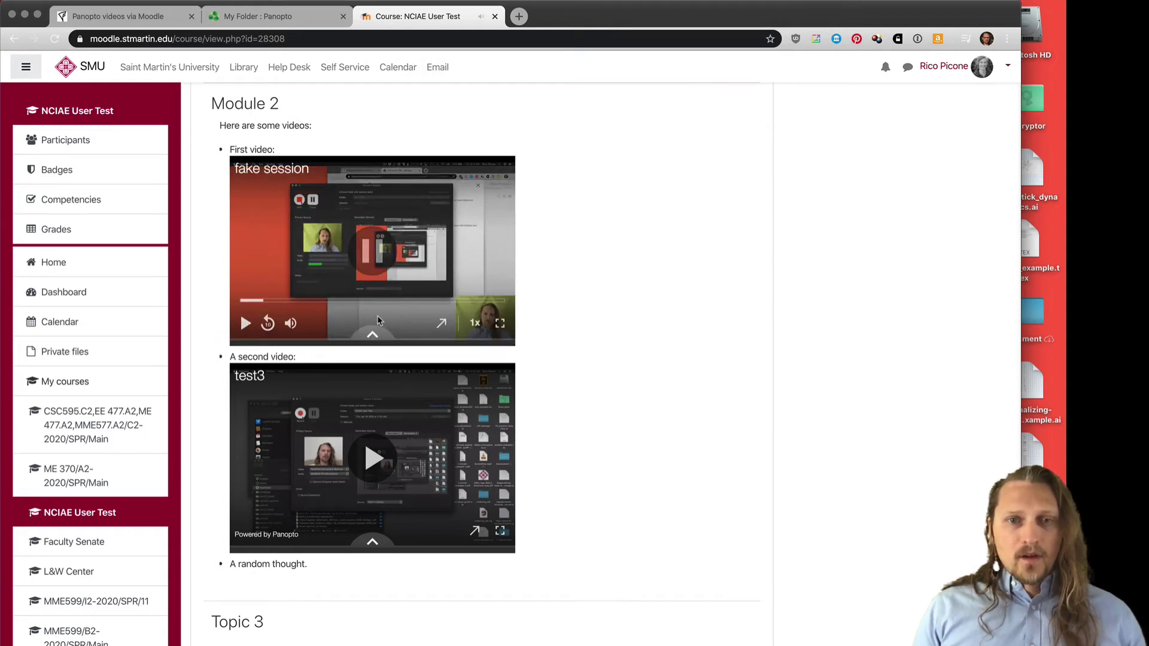
Step: Open the fake session in the full Panopto viewer tab, pause it, and return to the Moodle course tab
{"action": "left_click", "coordinate": [443, 324]}
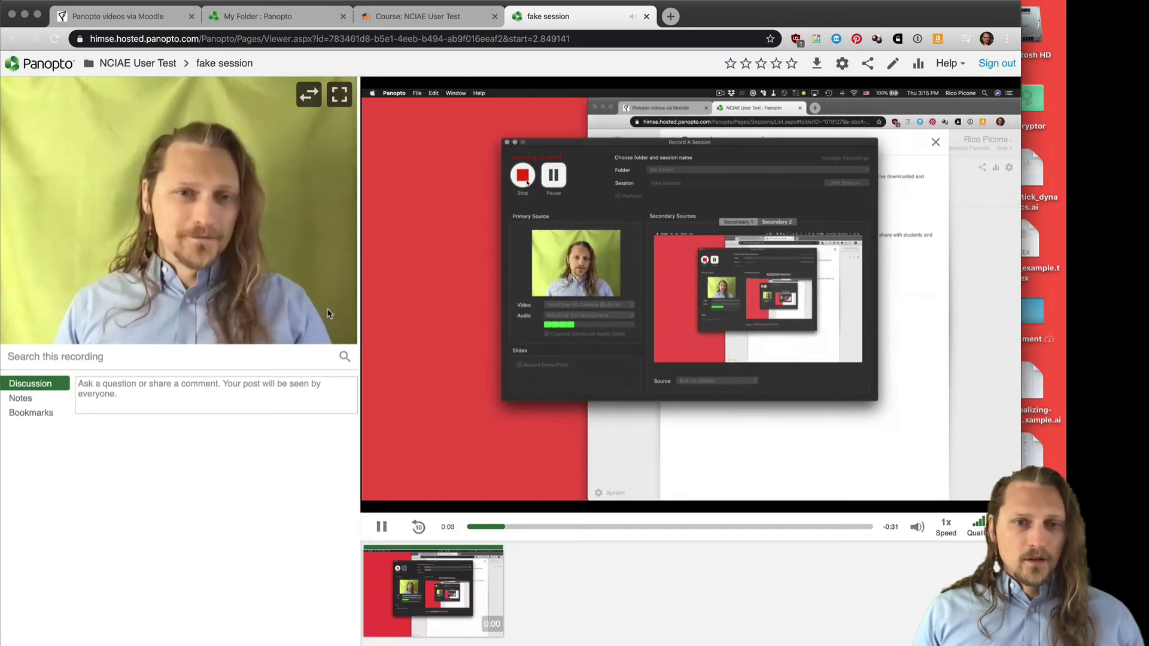
{"action": "left_click", "coordinate": [381, 527]}
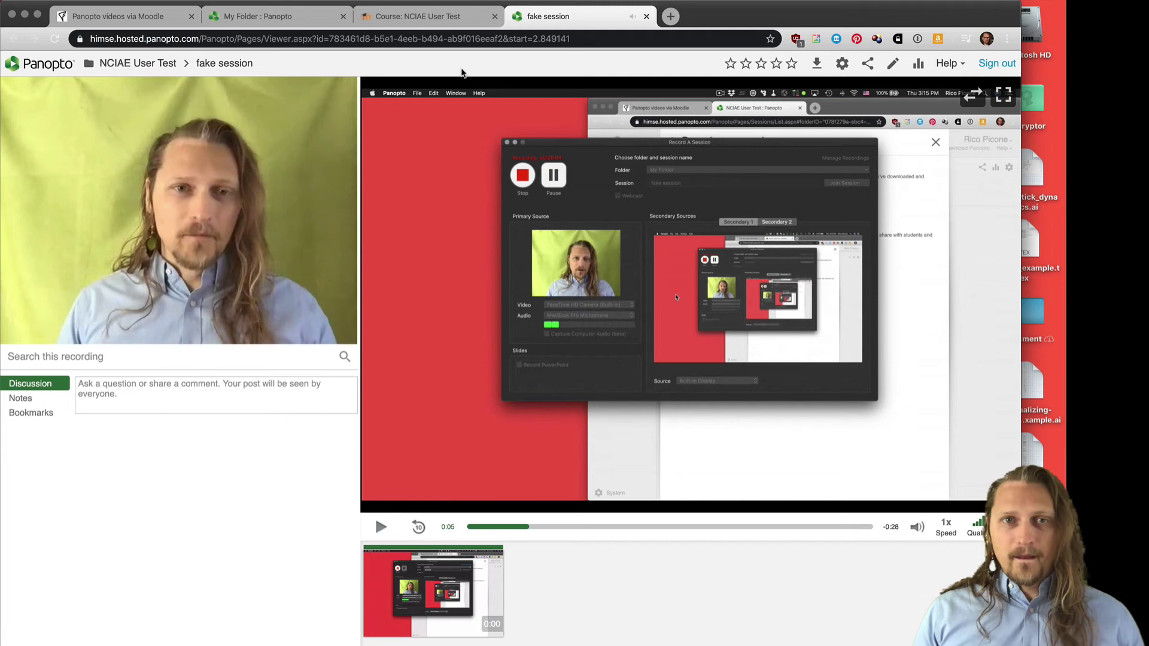
{"action": "left_click", "coordinate": [429, 18]}
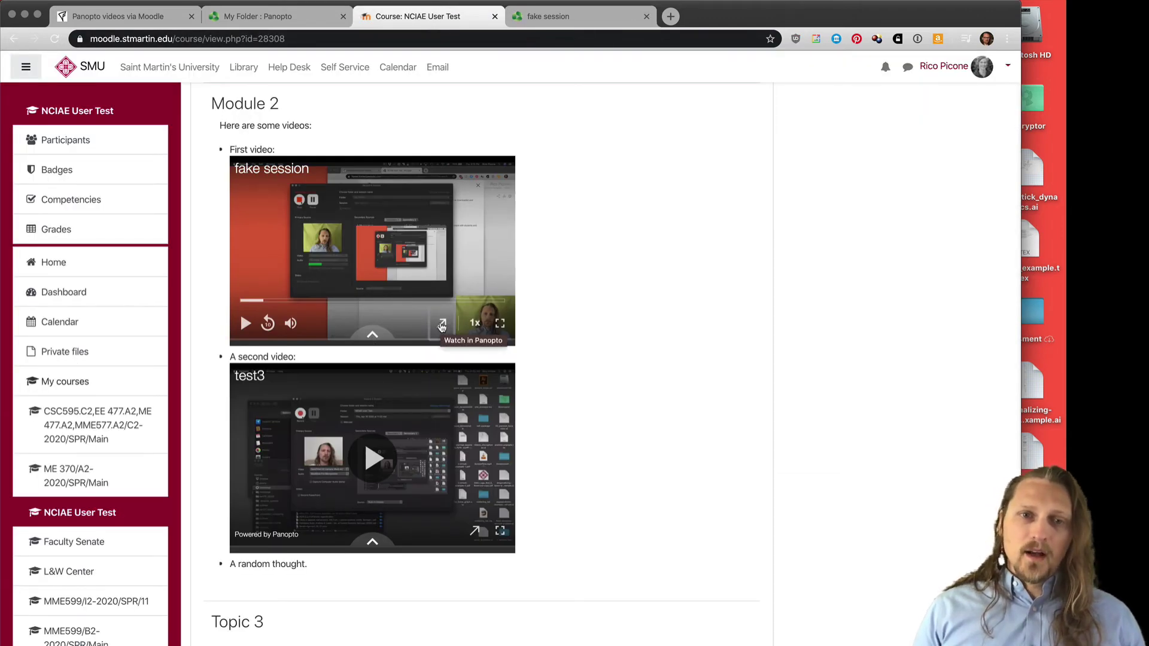
{"action": "left_click", "coordinate": [556, 18]}
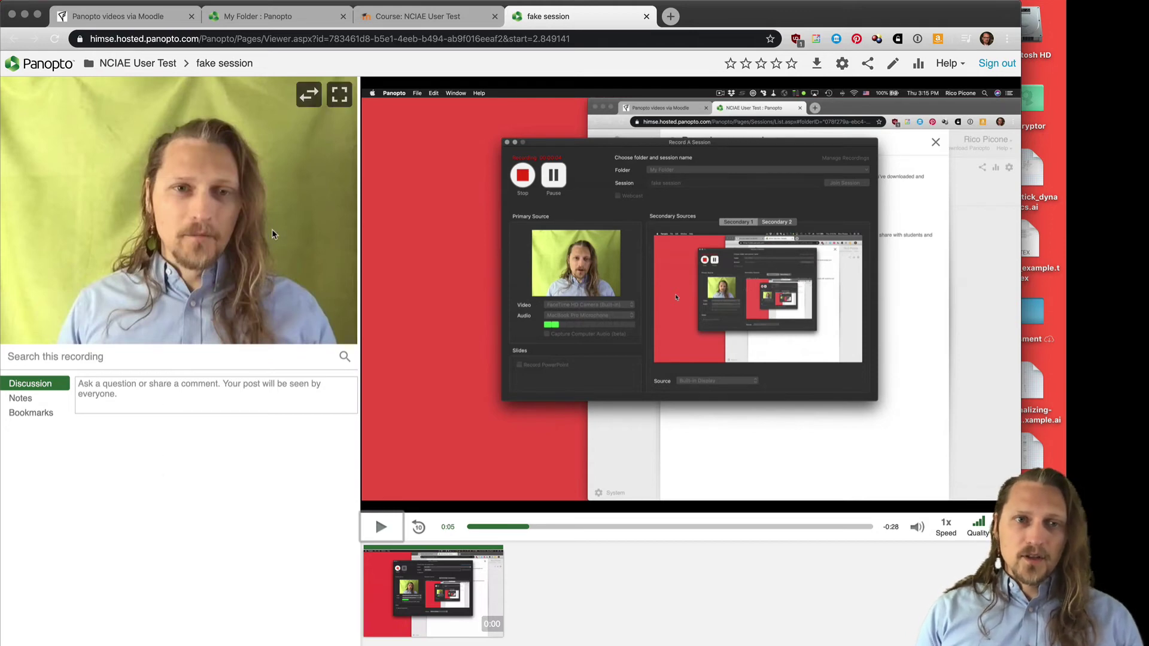
{"action": "left_click", "coordinate": [442, 13]}
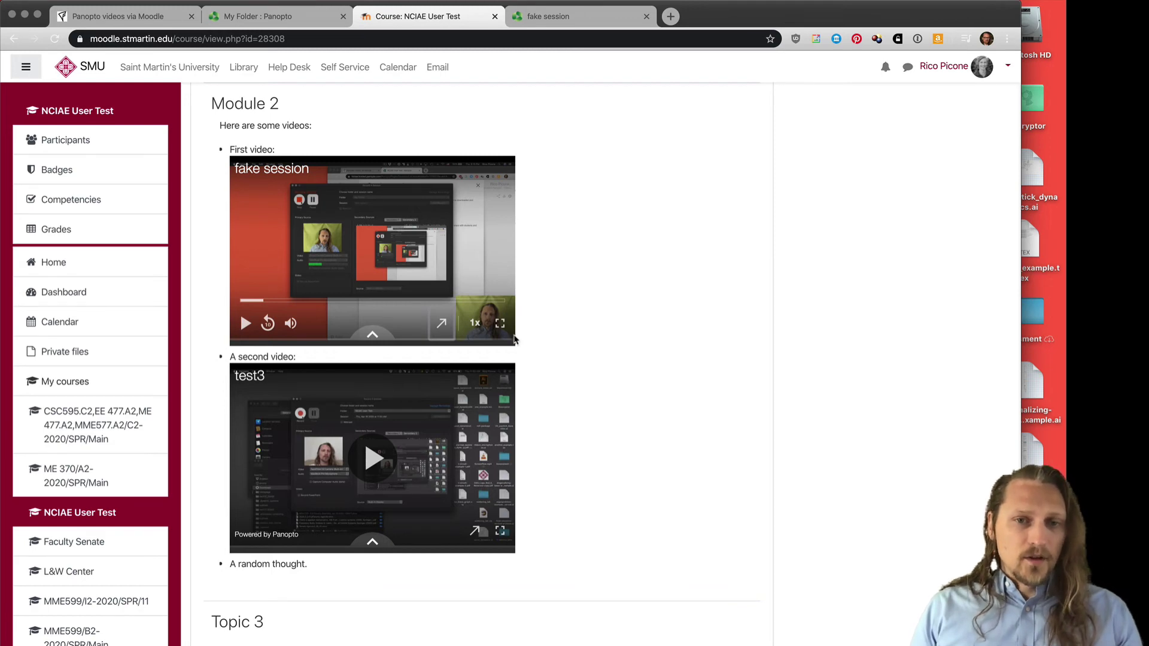
{"action": "scroll", "coordinate": [602, 387], "scroll_direction": "down", "scroll_amount": 5}
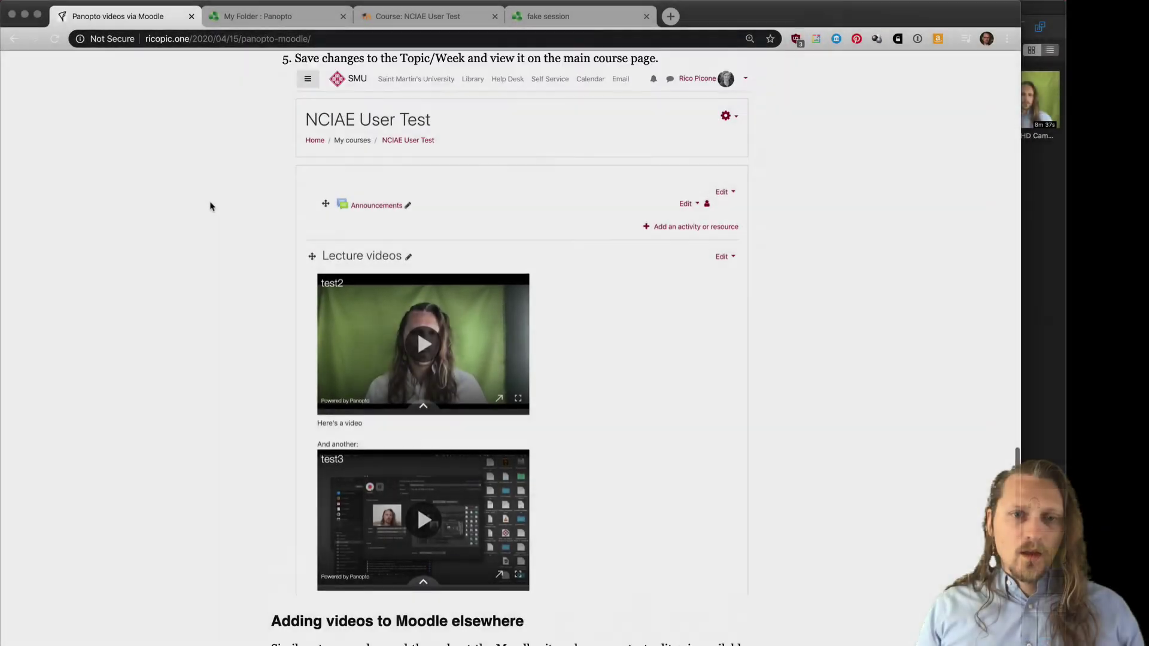
Step: Scroll the ricopic.one tutorial down to 'Adding videos to Moodle elsewhere'
{"action": "scroll", "coordinate": [211, 207], "scroll_direction": "down", "scroll_amount": 3}
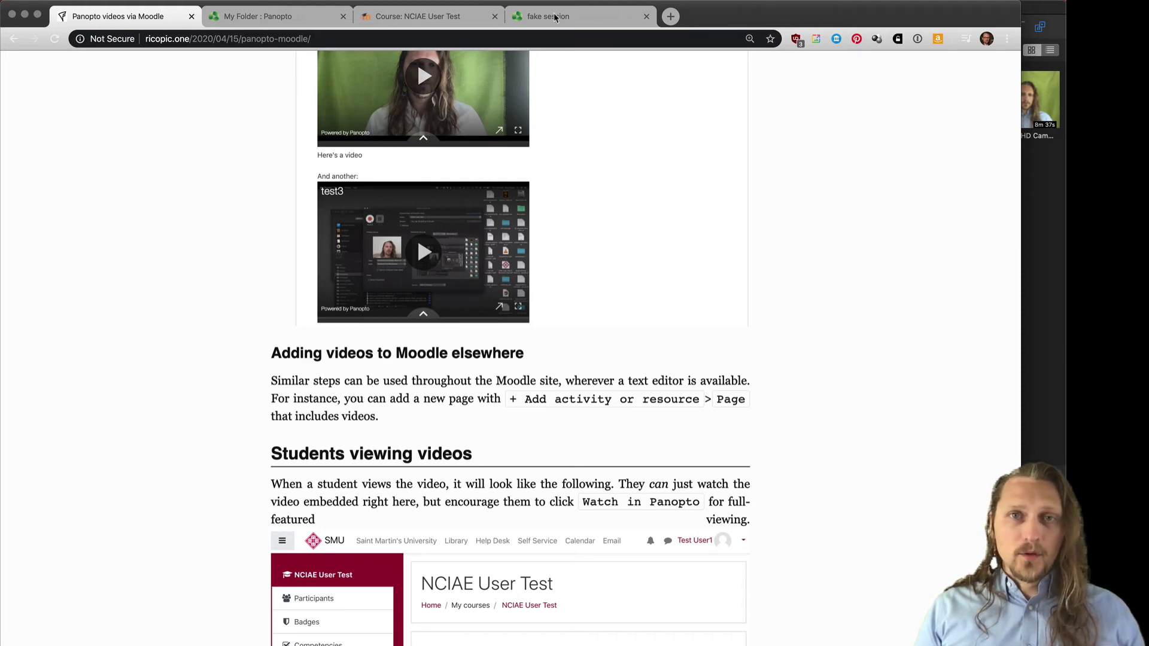
Step: Back on the Moodle course page, turn editing on from the course administration menu
{"action": "left_click", "coordinate": [386, 20]}
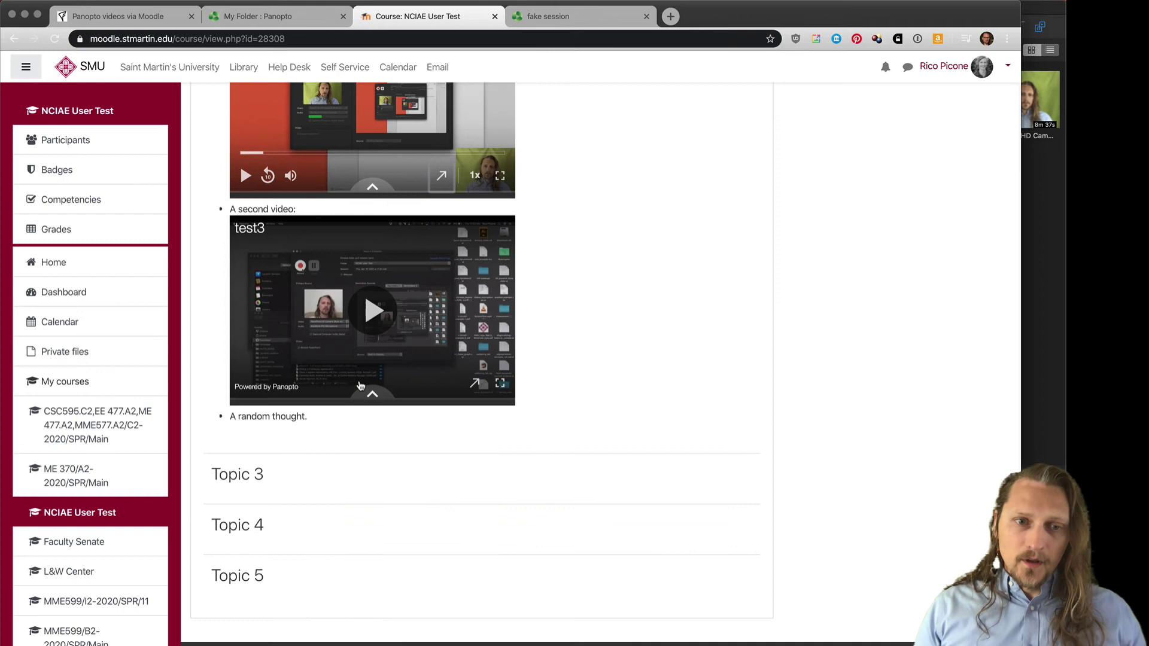
{"action": "scroll", "coordinate": [514, 455], "scroll_direction": "up", "scroll_amount": 4}
{"action": "scroll", "coordinate": [506, 463], "scroll_direction": "down", "scroll_amount": 2}
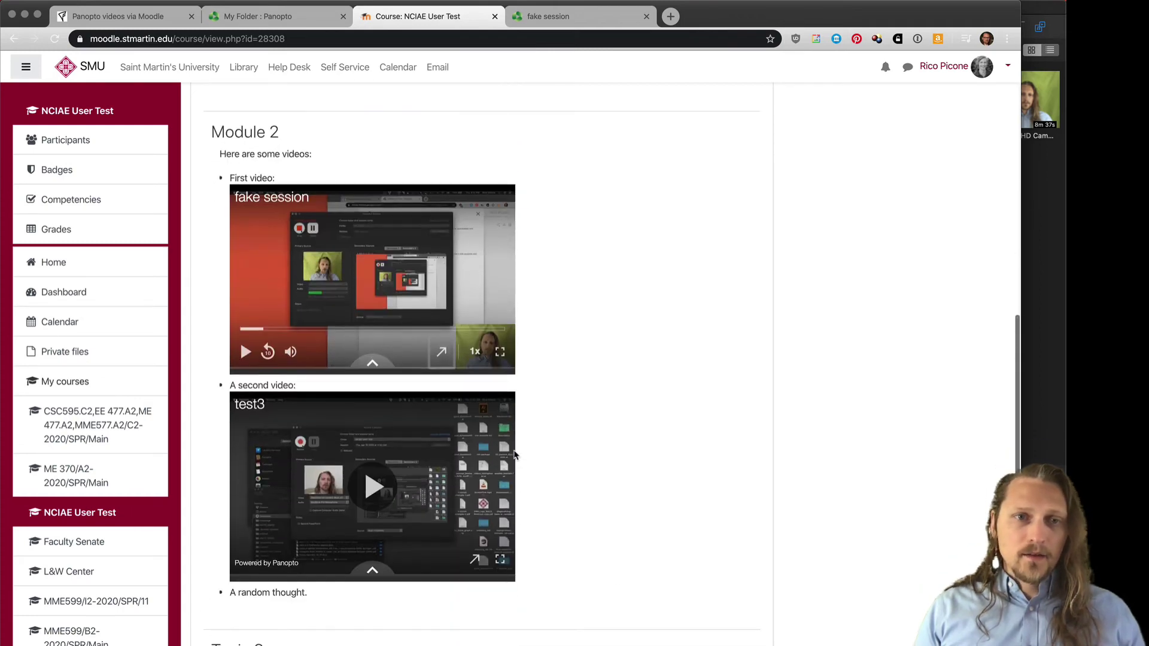
{"action": "scroll", "coordinate": [673, 368], "scroll_direction": "down", "scroll_amount": 3}
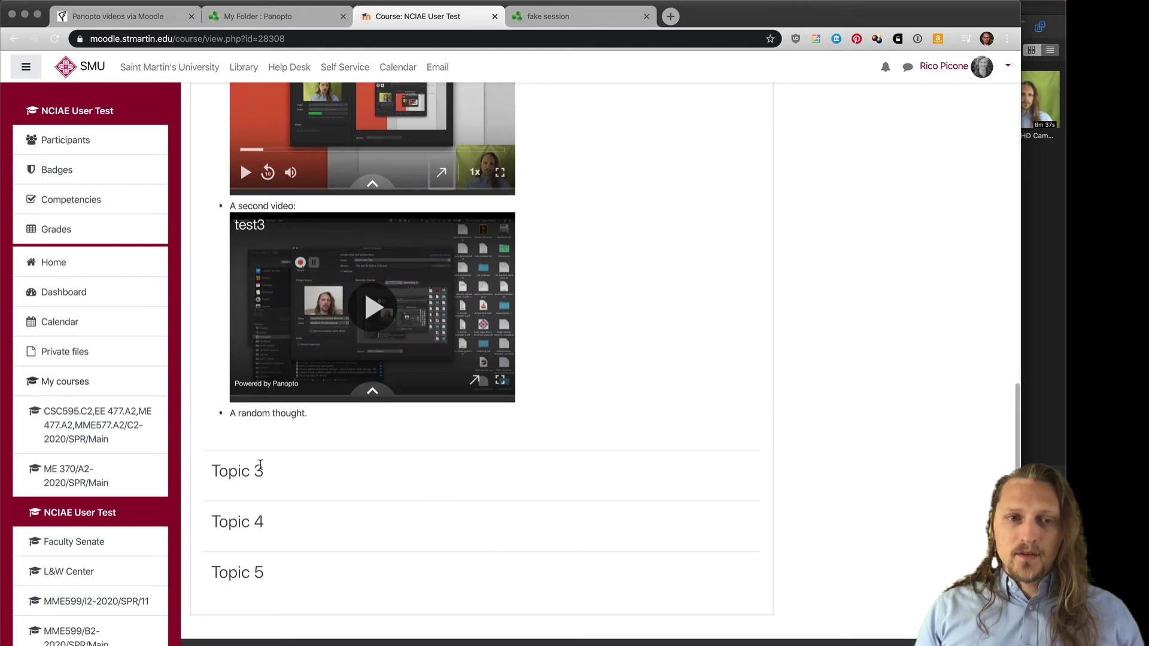
{"action": "scroll", "coordinate": [697, 448], "scroll_direction": "up", "scroll_amount": 1}
{"action": "scroll", "coordinate": [696, 448], "scroll_direction": "up", "scroll_amount": 5}
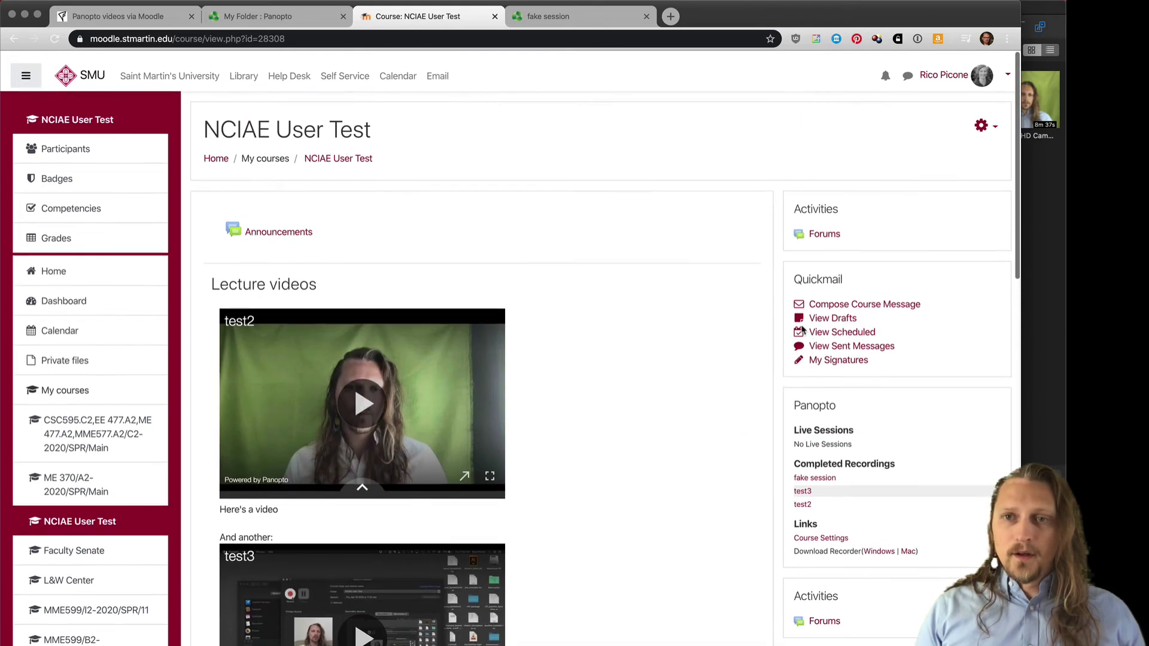
{"action": "left_click", "coordinate": [983, 117]}
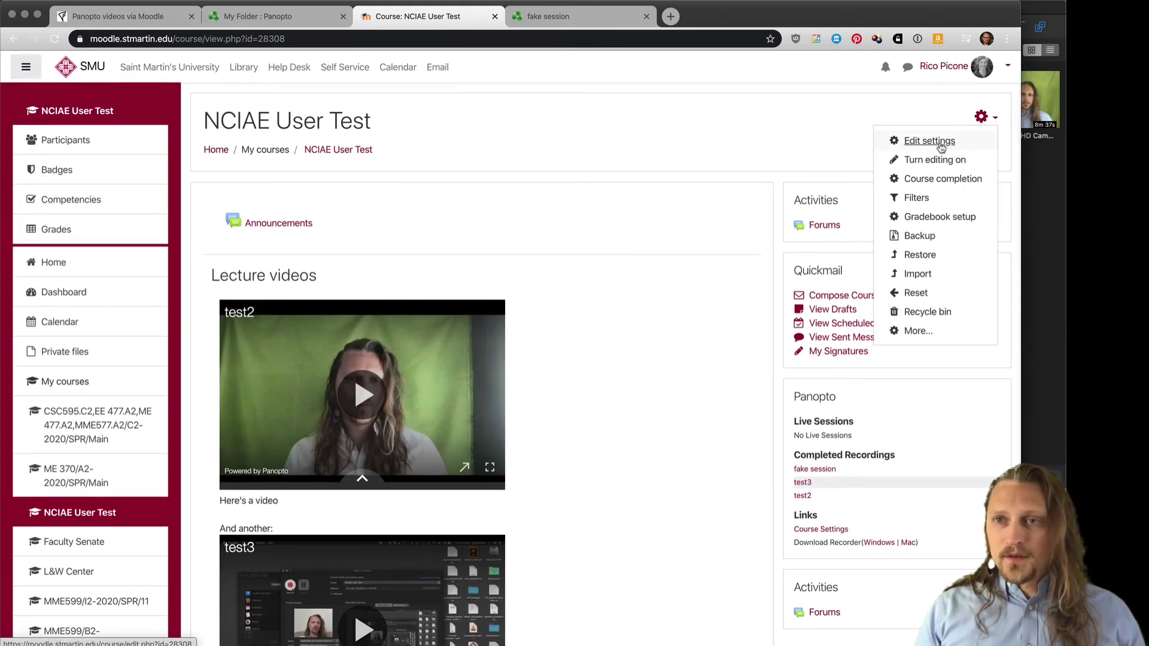
{"action": "left_click", "coordinate": [930, 161]}
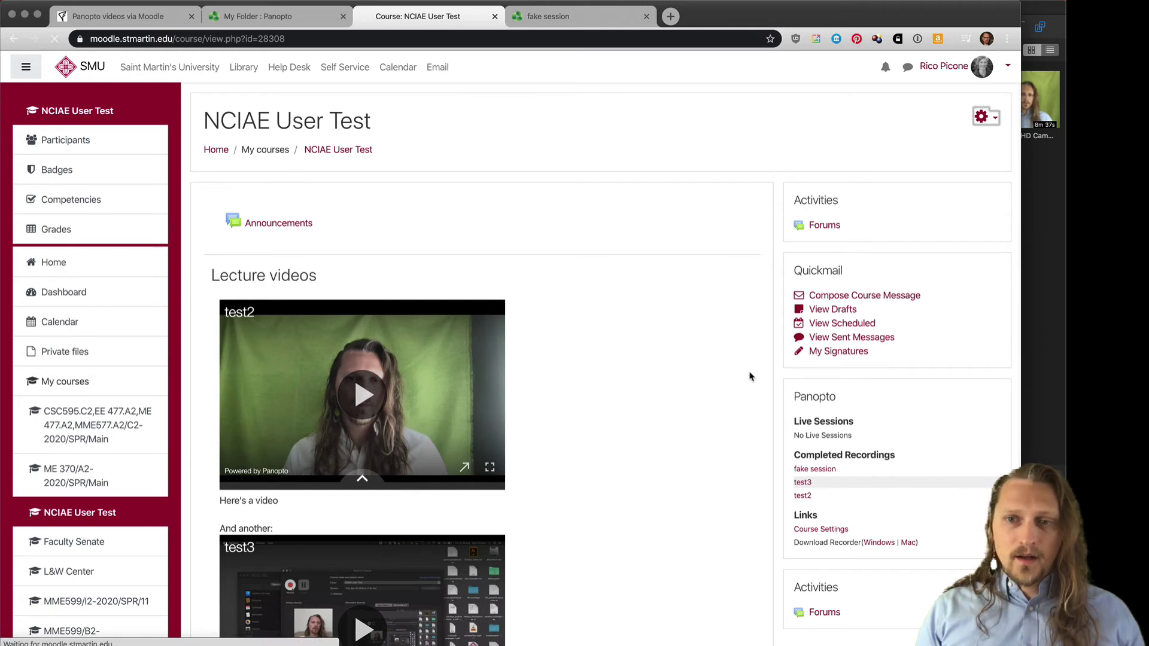
Step: Add a new Page resource to Topic 3 and start in its Name field
{"action": "scroll", "coordinate": [673, 491], "scroll_direction": "down", "scroll_amount": 20}
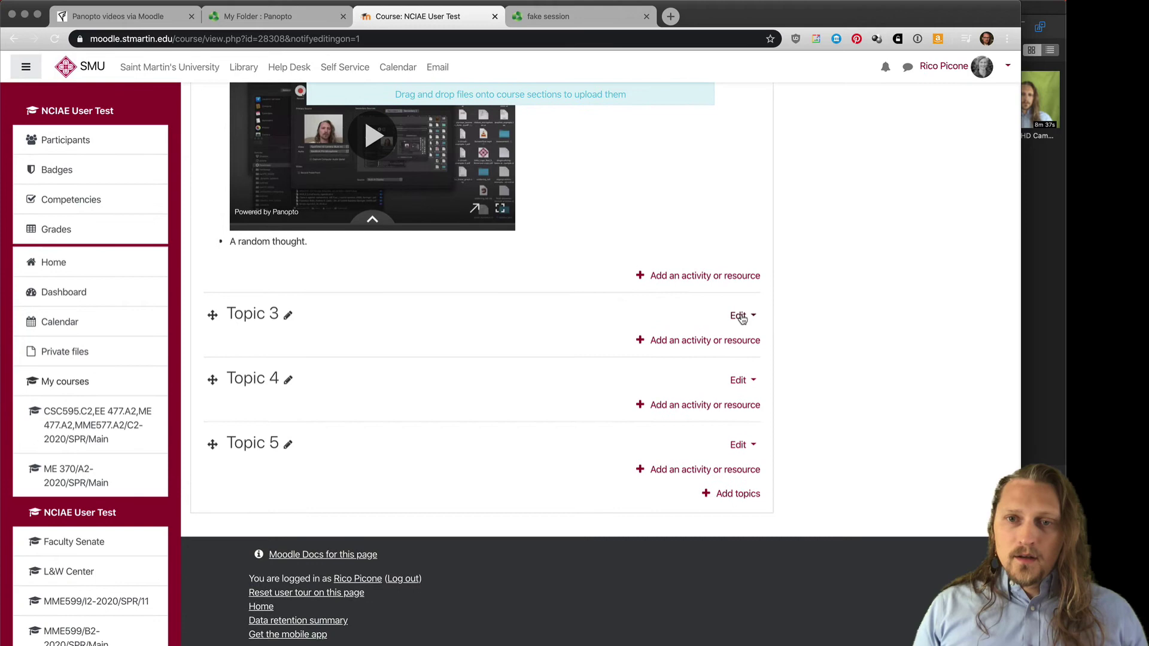
{"action": "left_click", "coordinate": [727, 341]}
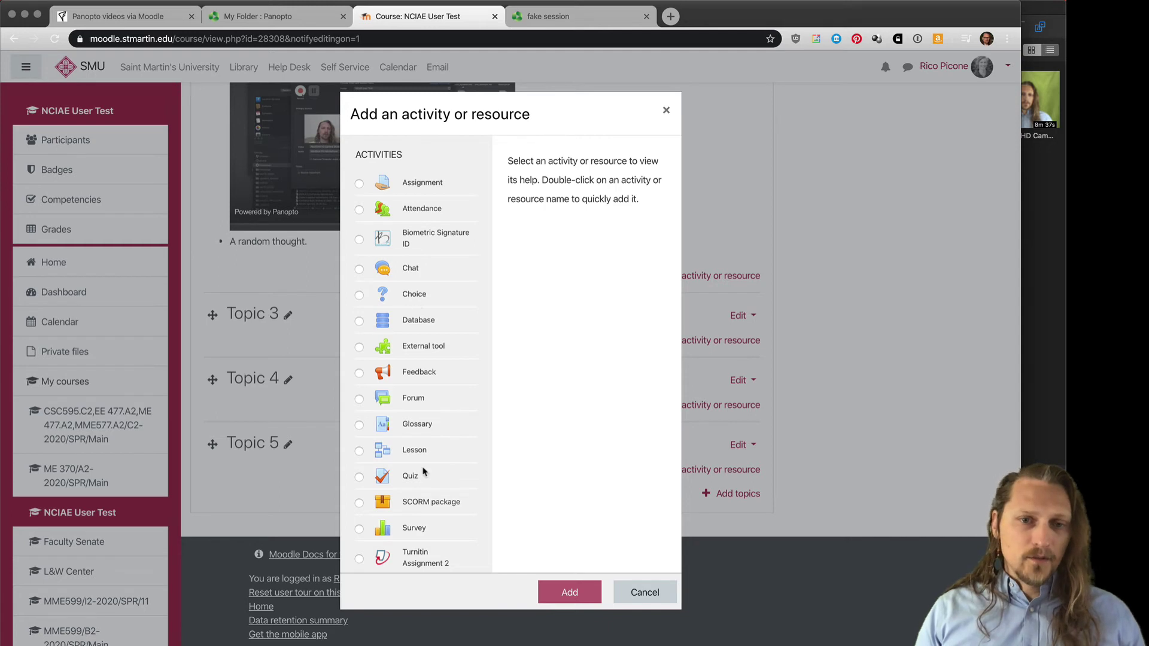
{"action": "scroll", "coordinate": [424, 472], "scroll_direction": "down", "scroll_amount": 5}
{"action": "left_click", "coordinate": [408, 540]}
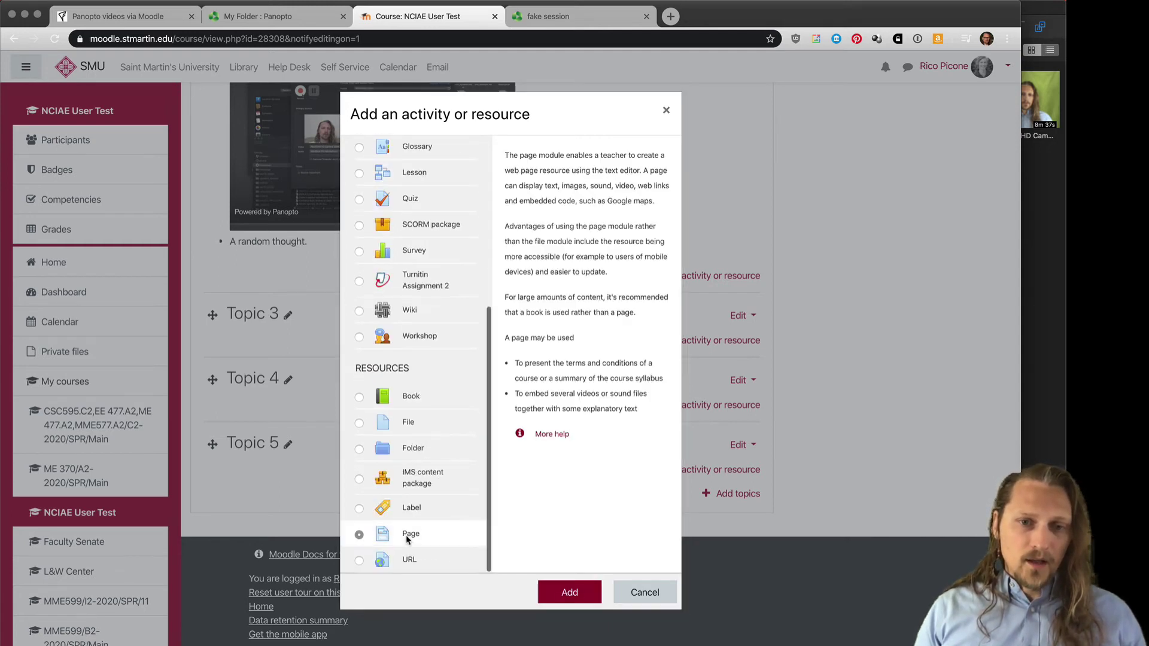
{"action": "left_click", "coordinate": [569, 593]}
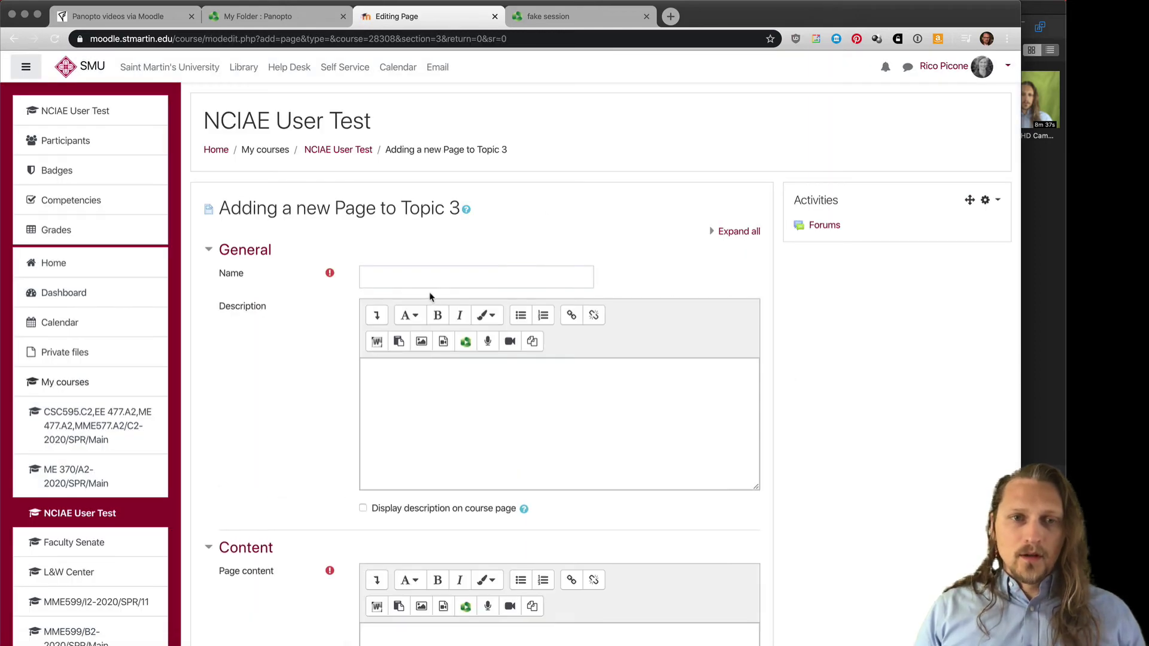
{"action": "left_click", "coordinate": [423, 279]}
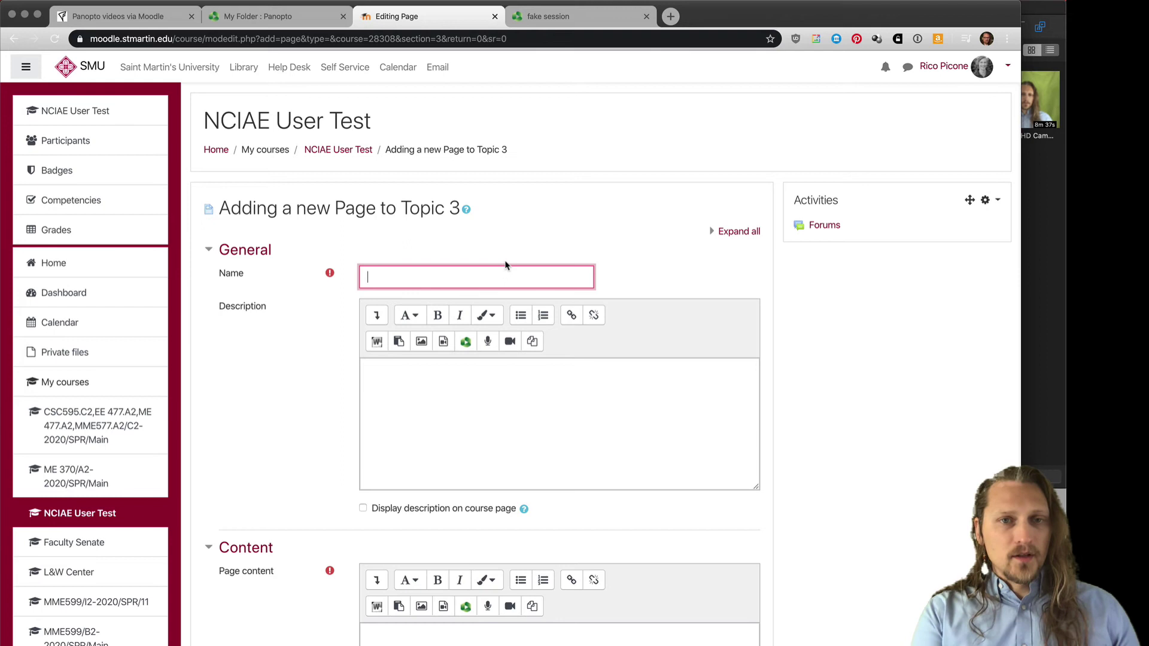
Step: Name the page 'A page for Topic 3' and embed the fake session video after "Here's a video" in the description
{"action": "type", "text": "A pa"}
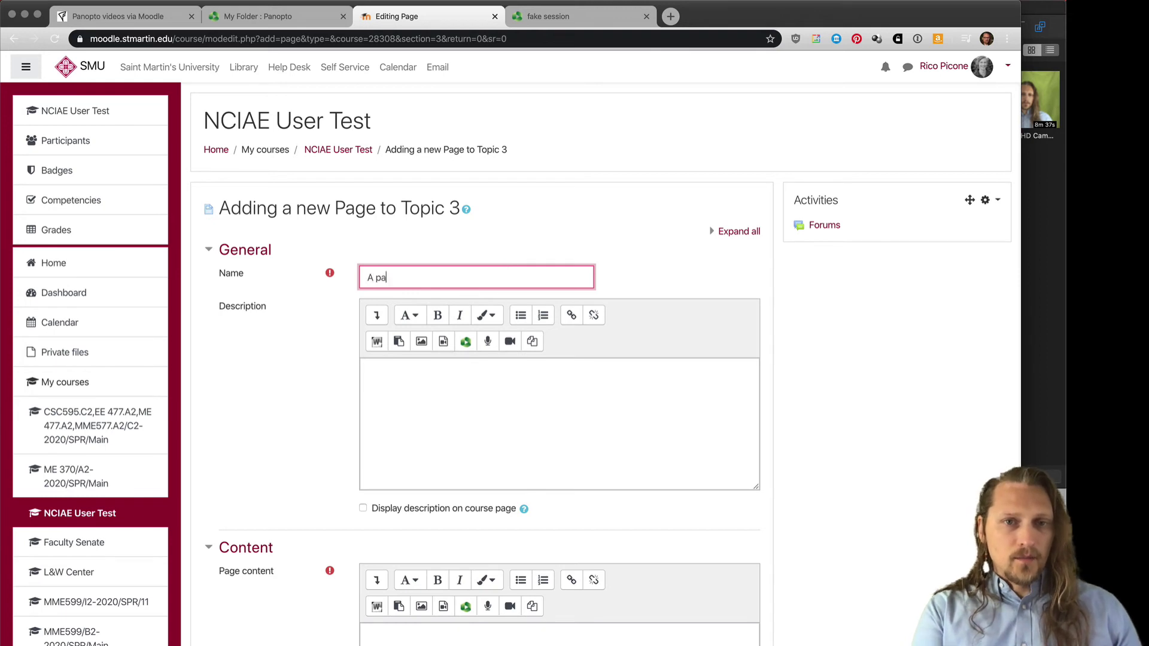
{"action": "type", "text": "ge for Topic"}
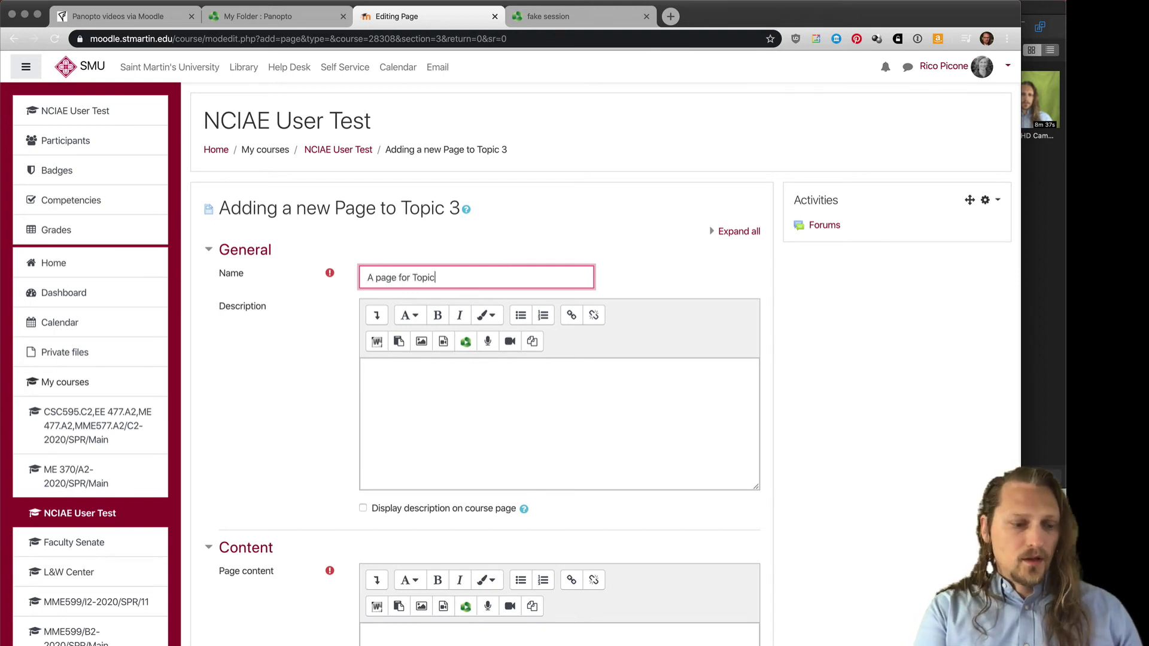
{"action": "key", "text": "Tab"}
{"action": "key", "text": "Tab"}
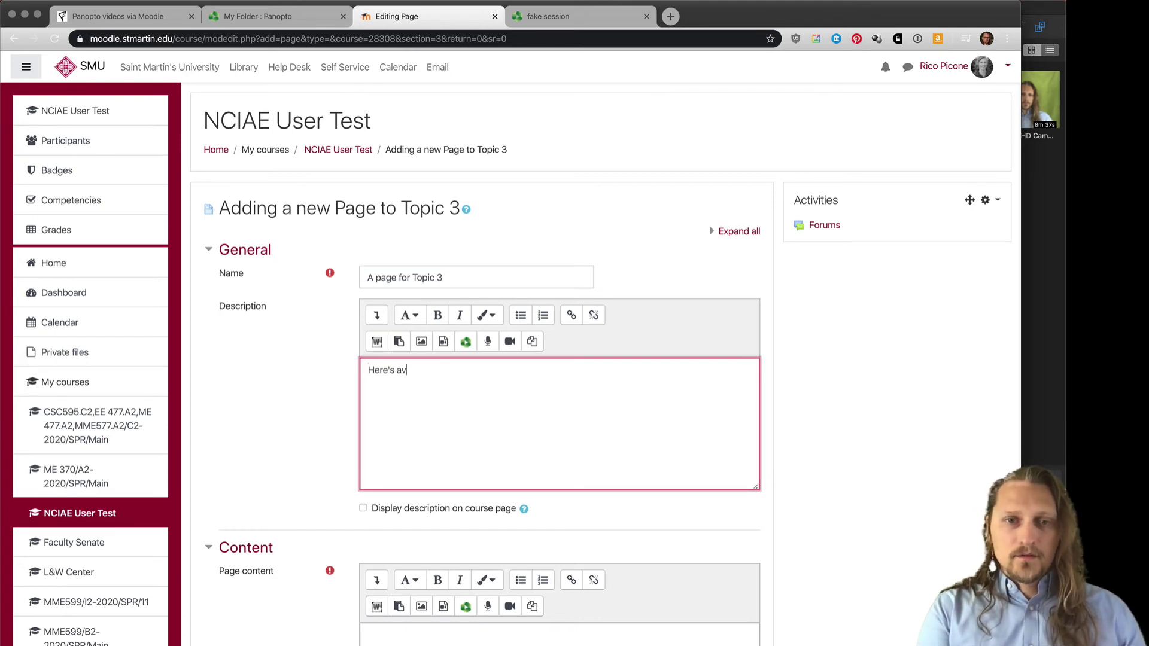
{"action": "type", "text": "Here's a video:"}
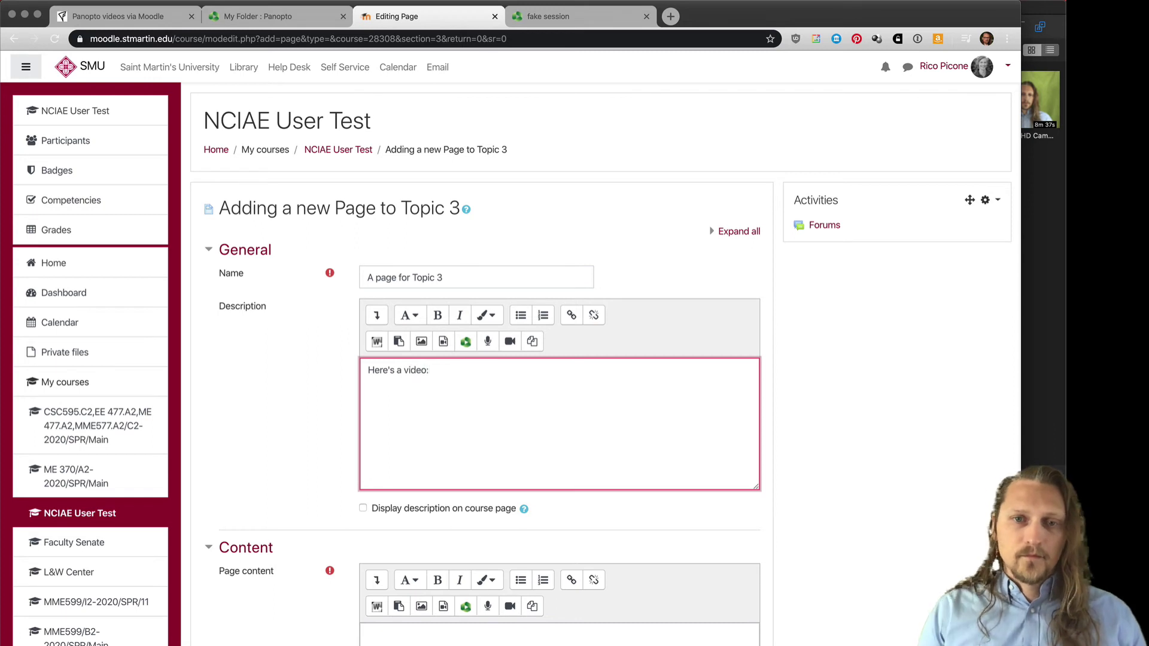
{"action": "left_click", "coordinate": [466, 342]}
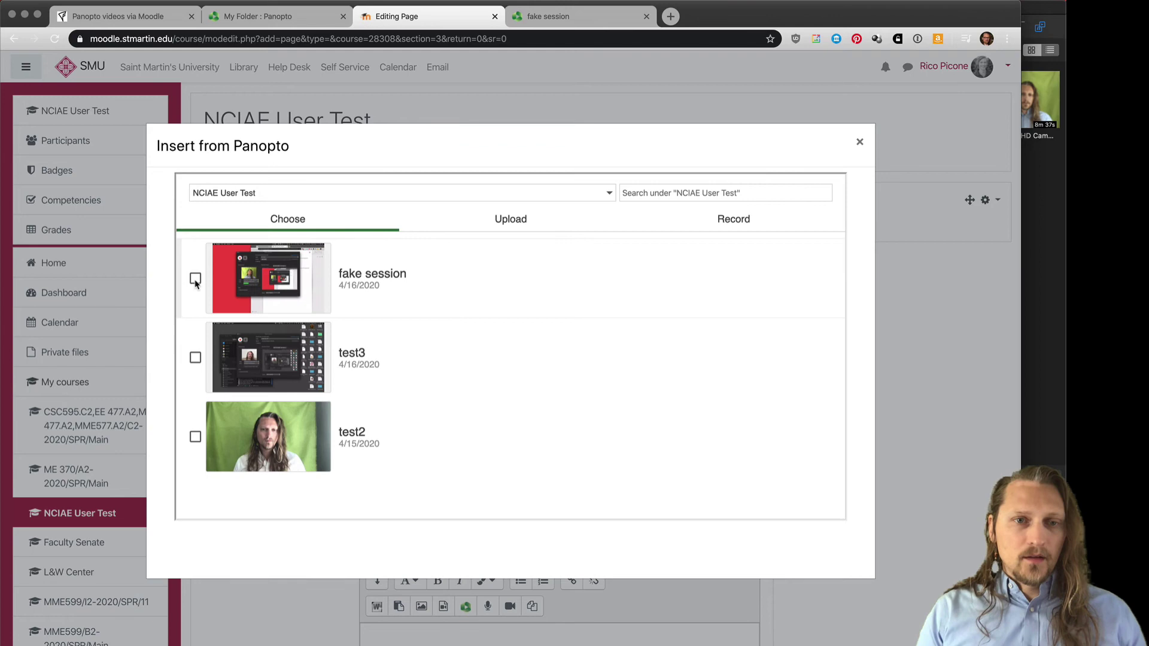
{"action": "left_click", "coordinate": [196, 279]}
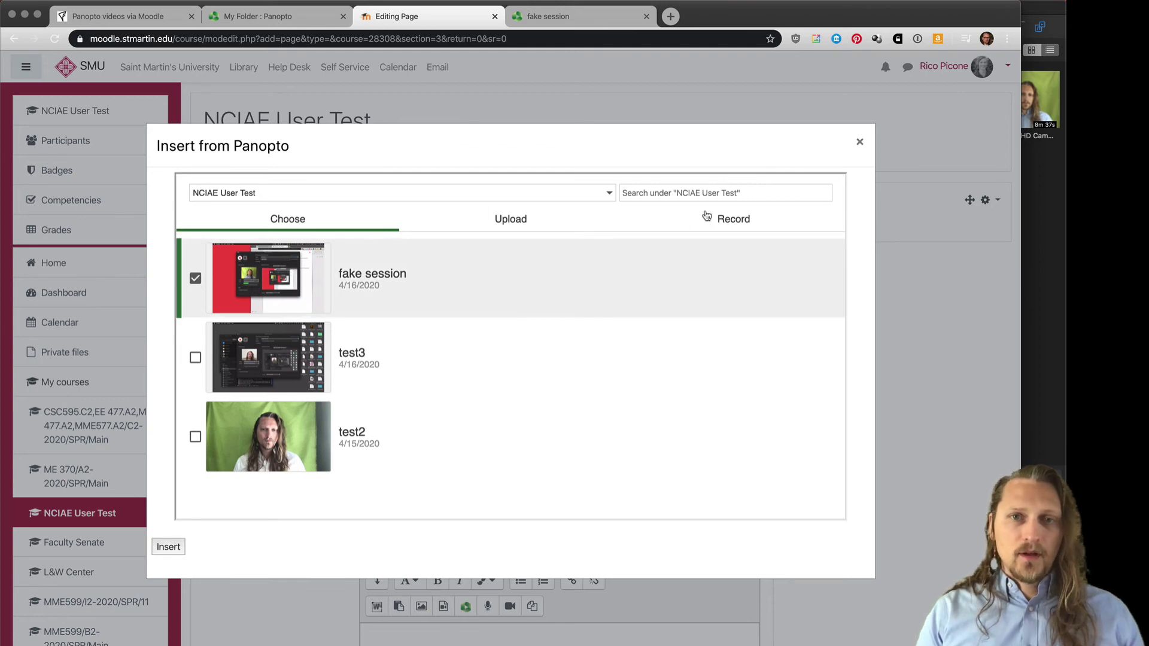
{"action": "left_click", "coordinate": [183, 547]}
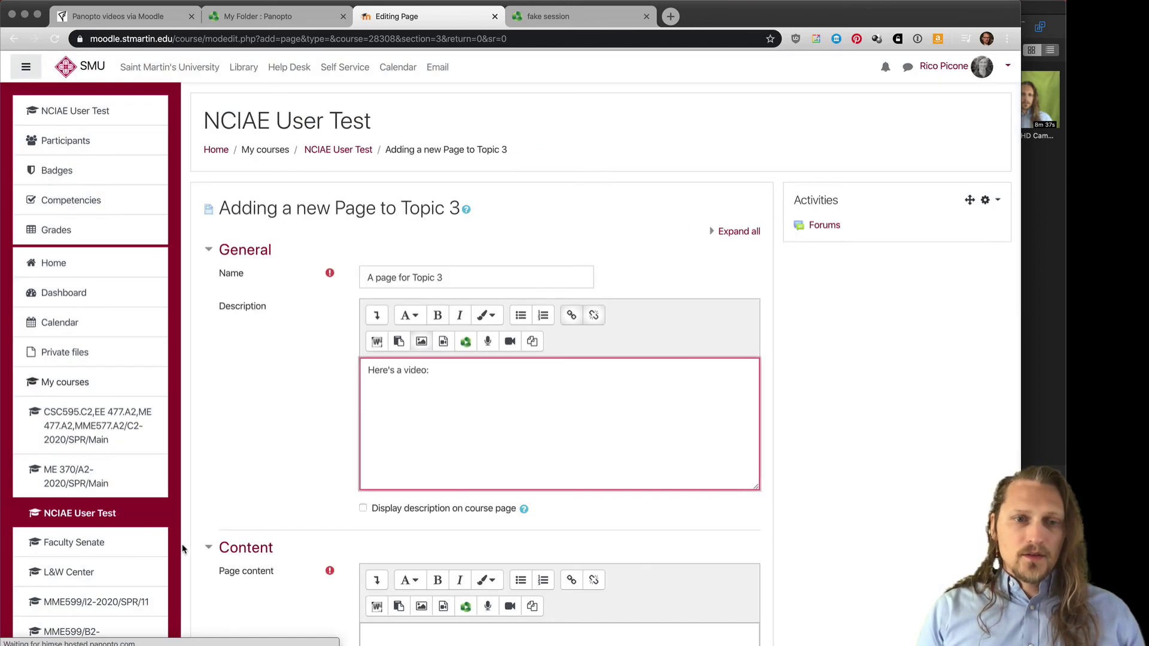
Step: Enable 'Display description on course page'
{"action": "scroll", "coordinate": [635, 448], "scroll_direction": "down", "scroll_amount": 3}
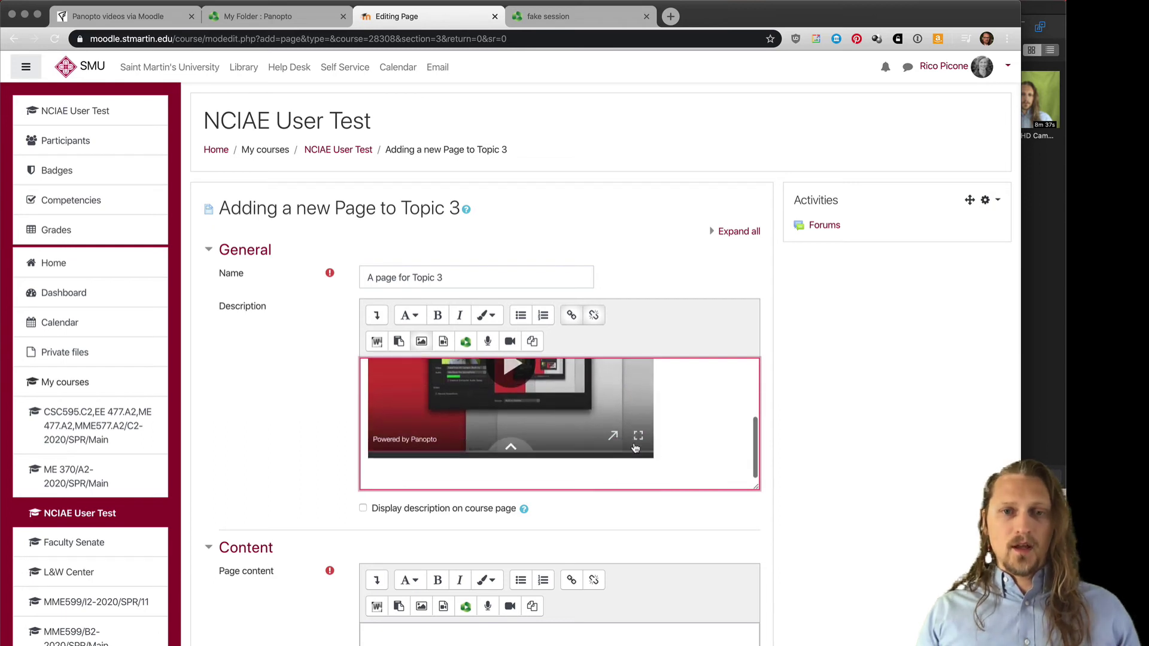
{"action": "scroll", "coordinate": [635, 448], "scroll_direction": "up", "scroll_amount": 4}
{"action": "scroll", "coordinate": [636, 448], "scroll_direction": "down", "scroll_amount": 5}
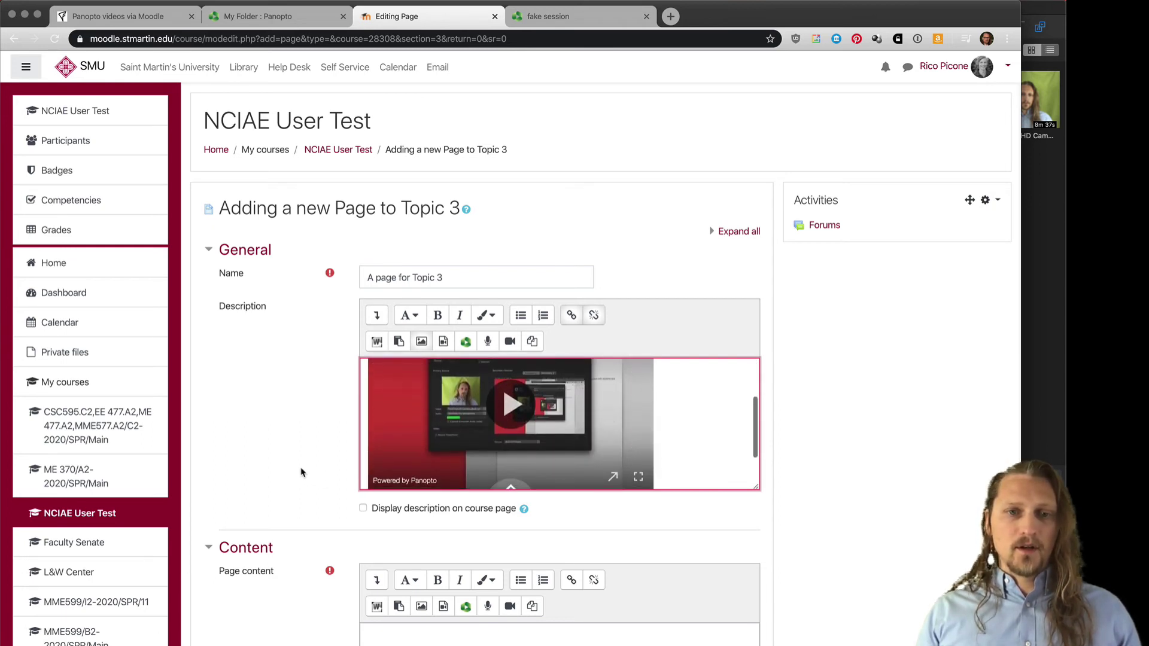
{"action": "scroll", "coordinate": [300, 473], "scroll_direction": "down", "scroll_amount": 3}
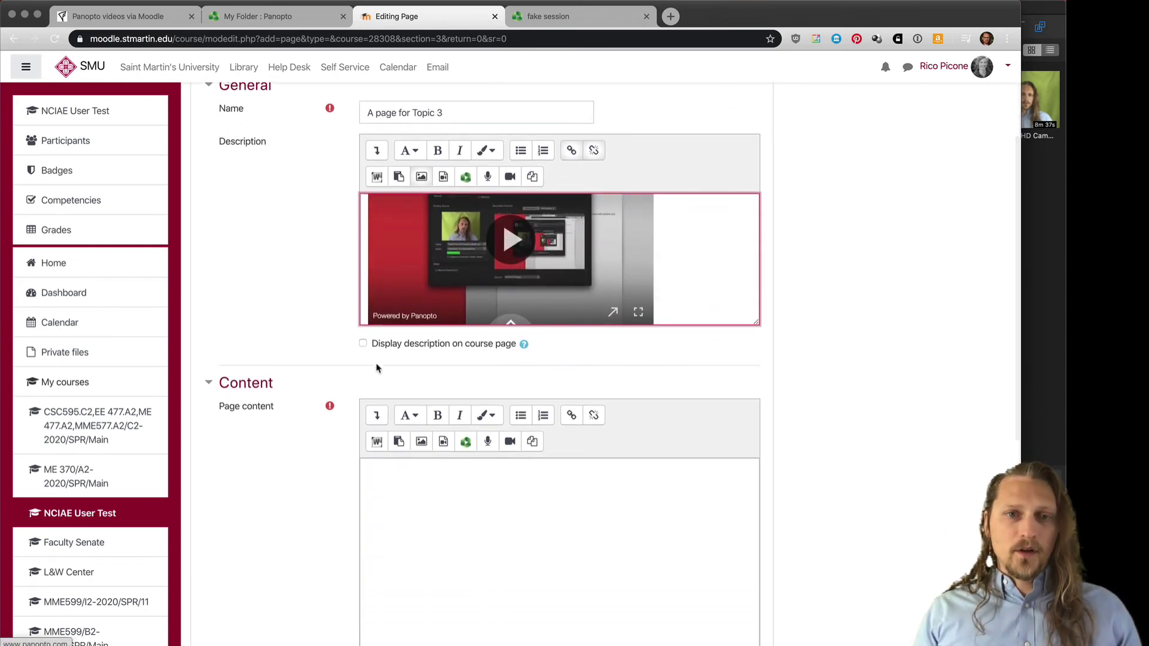
{"action": "left_click", "coordinate": [363, 345]}
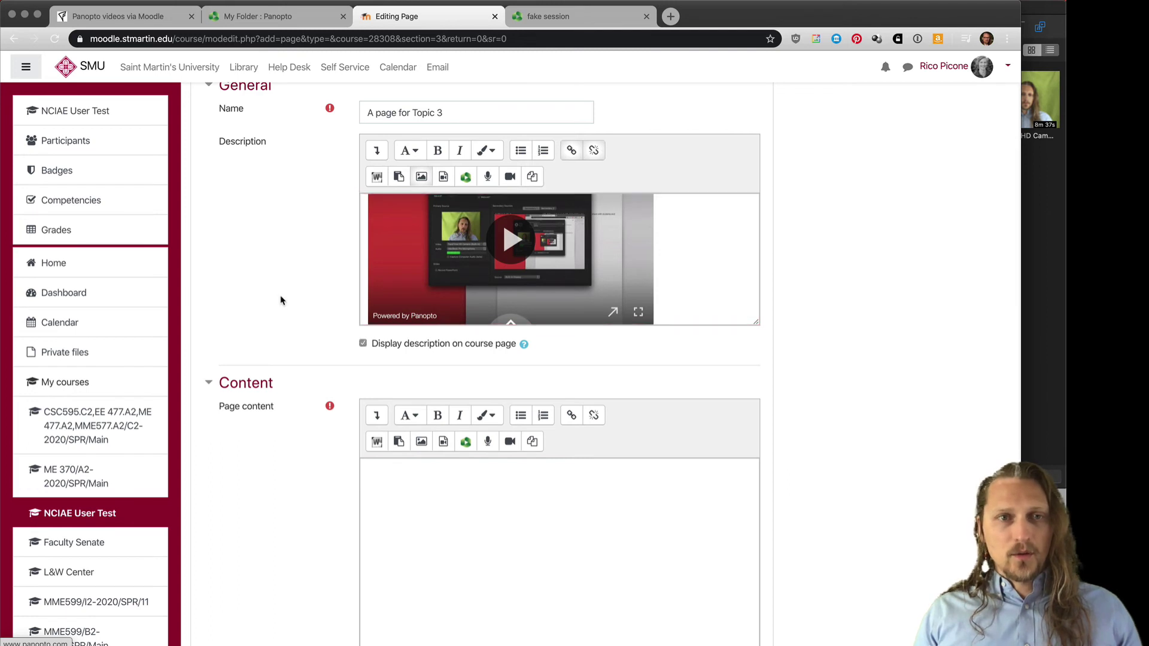
{"action": "scroll", "coordinate": [280, 298], "scroll_direction": "up", "scroll_amount": 1}
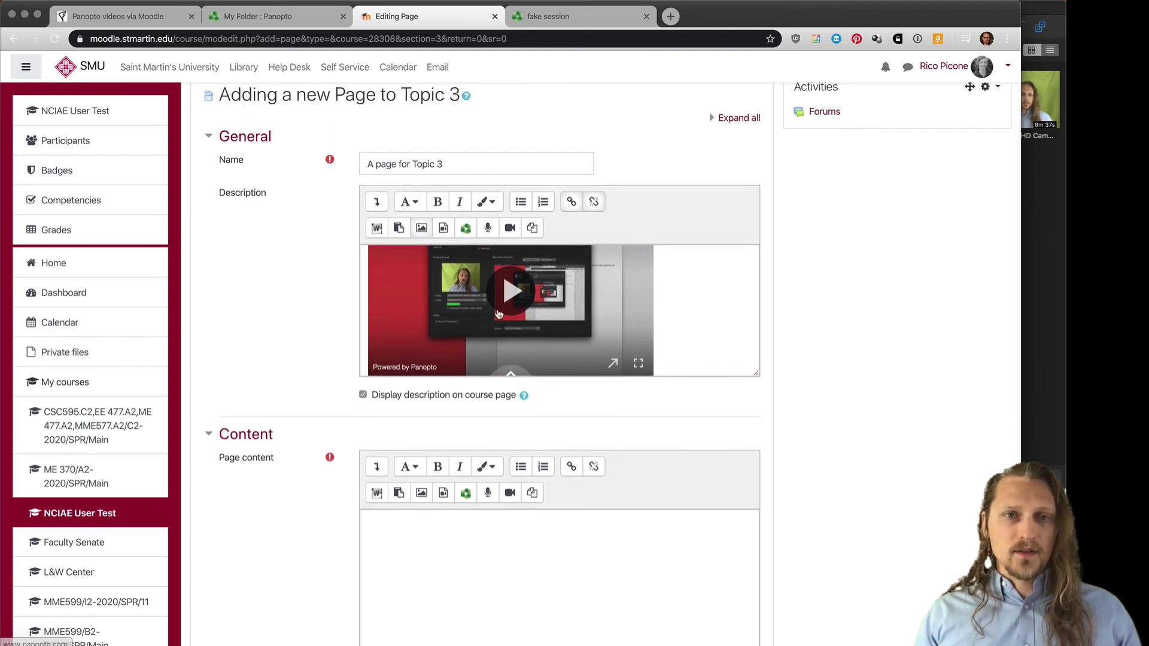
{"action": "scroll", "coordinate": [343, 303], "scroll_direction": "up", "scroll_amount": 1}
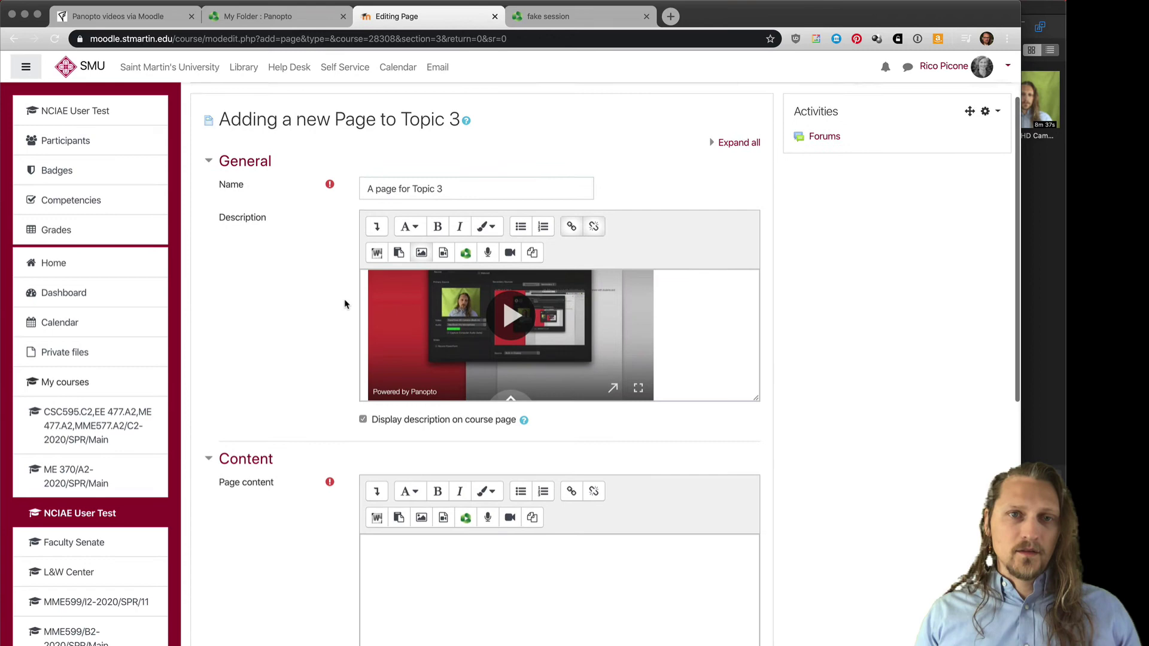
{"action": "scroll", "coordinate": [461, 340], "scroll_direction": "up", "scroll_amount": 1}
{"action": "scroll", "coordinate": [462, 340], "scroll_direction": "down", "scroll_amount": 2}
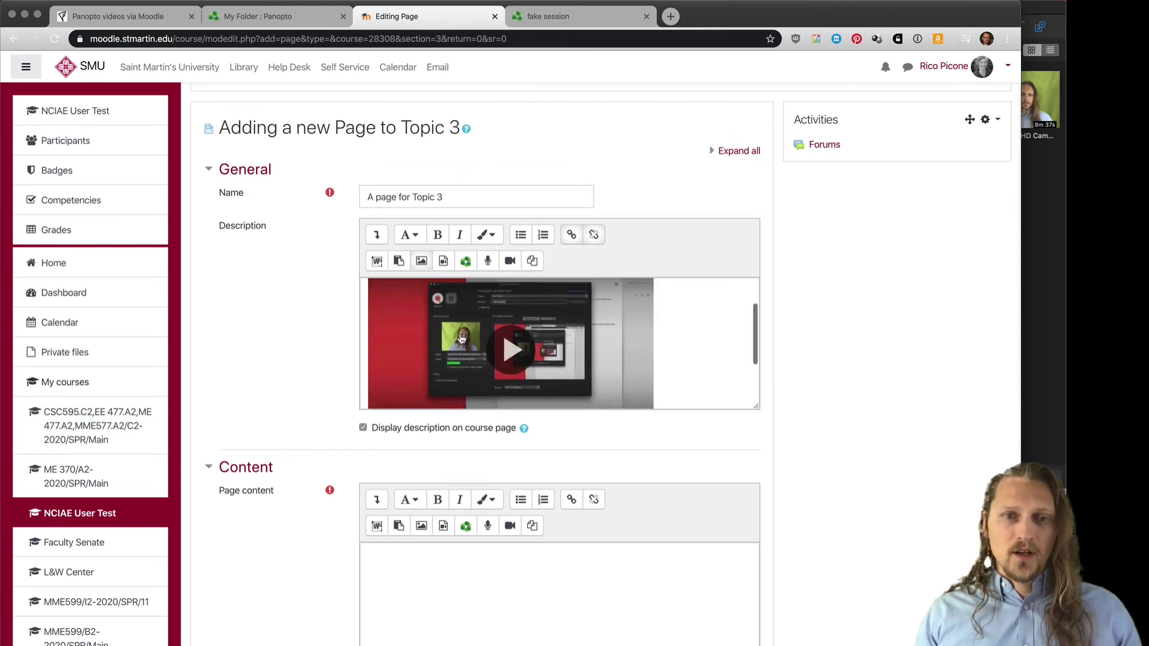
{"action": "scroll", "coordinate": [262, 435], "scroll_direction": "down", "scroll_amount": 3}
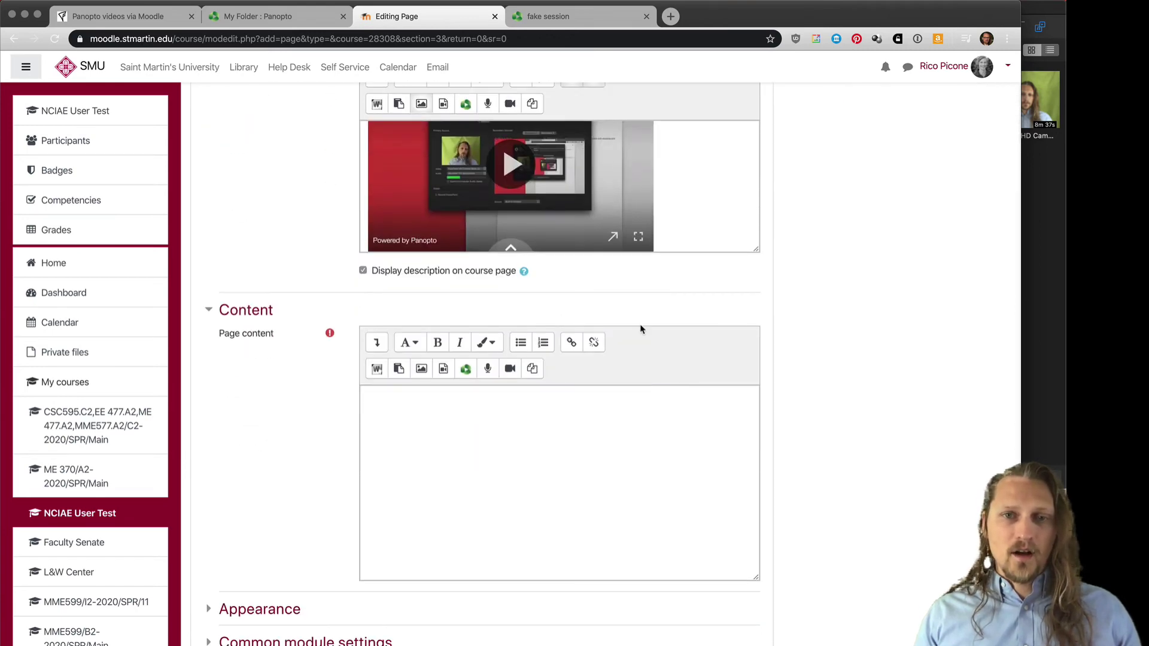
Step: Write "Here's some content with a video:" in the Page content box
{"action": "left_click", "coordinate": [512, 453]}
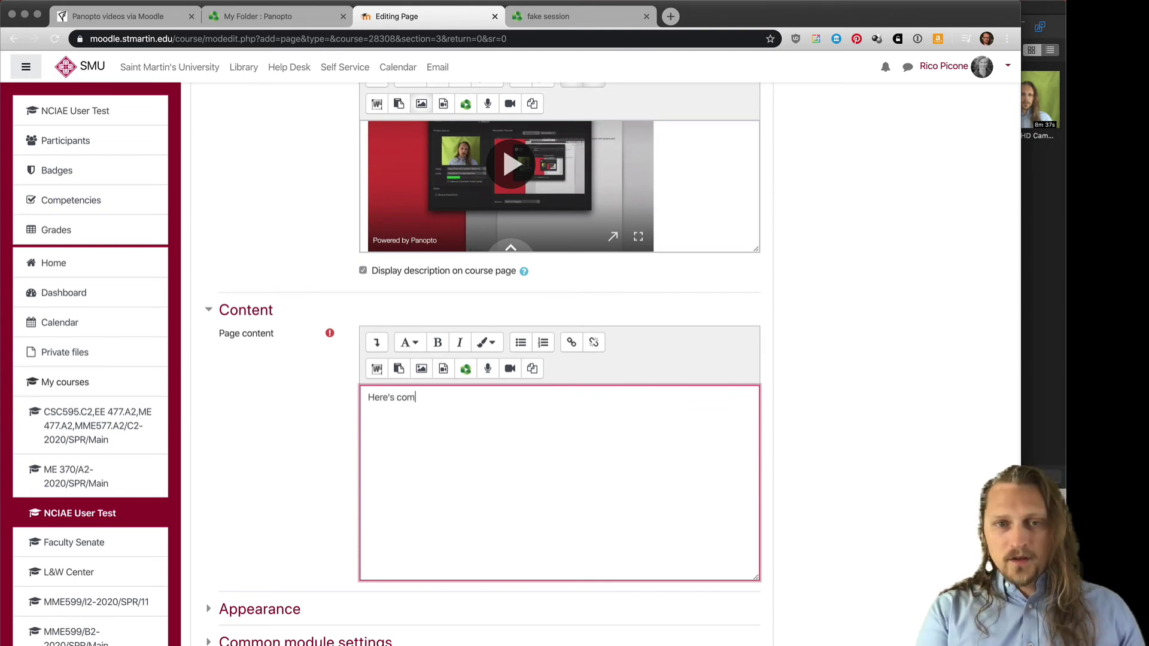
{"action": "key", "text": "BackSpace"}
{"action": "key", "text": "BackSpace"}
{"action": "key", "text": "BackSpace"}
{"action": "type", "text": "some content"}
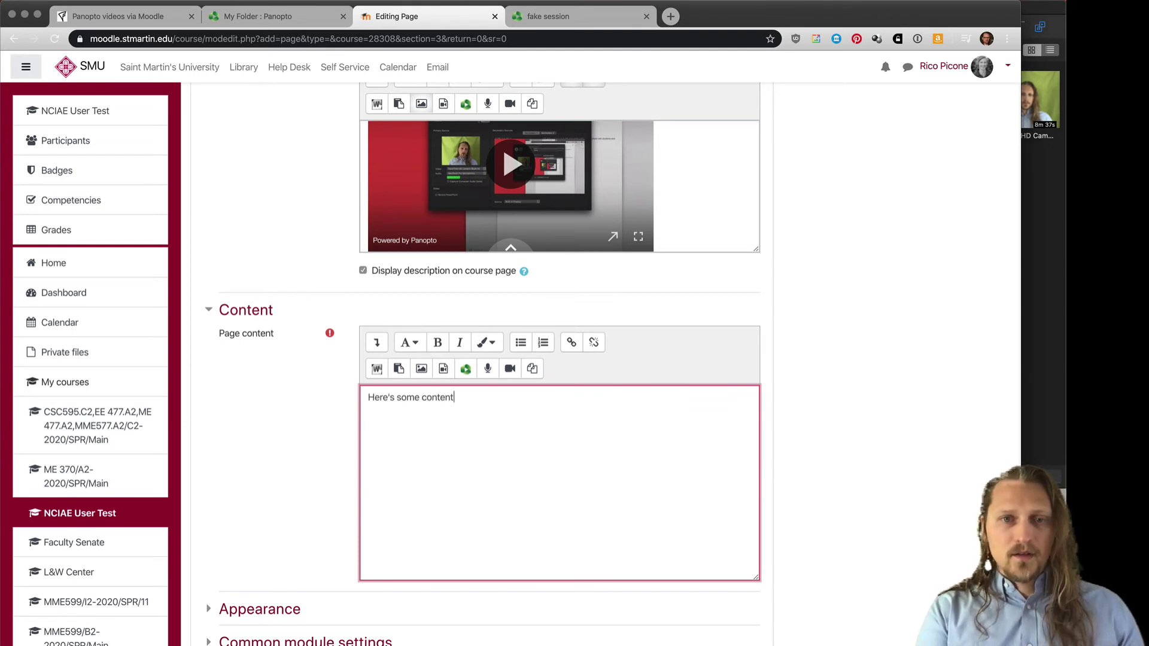
{"action": "type", "text": " with a video:"}
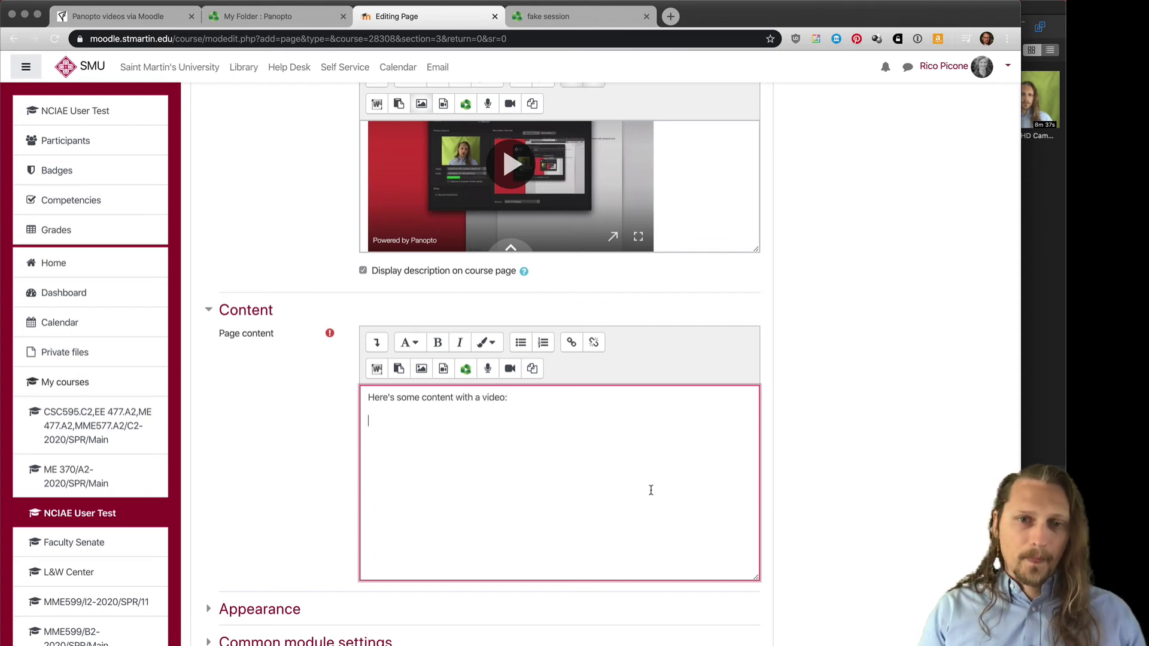
Step: Embed the test3 Panopto video below the content line
{"action": "left_click", "coordinate": [465, 369]}
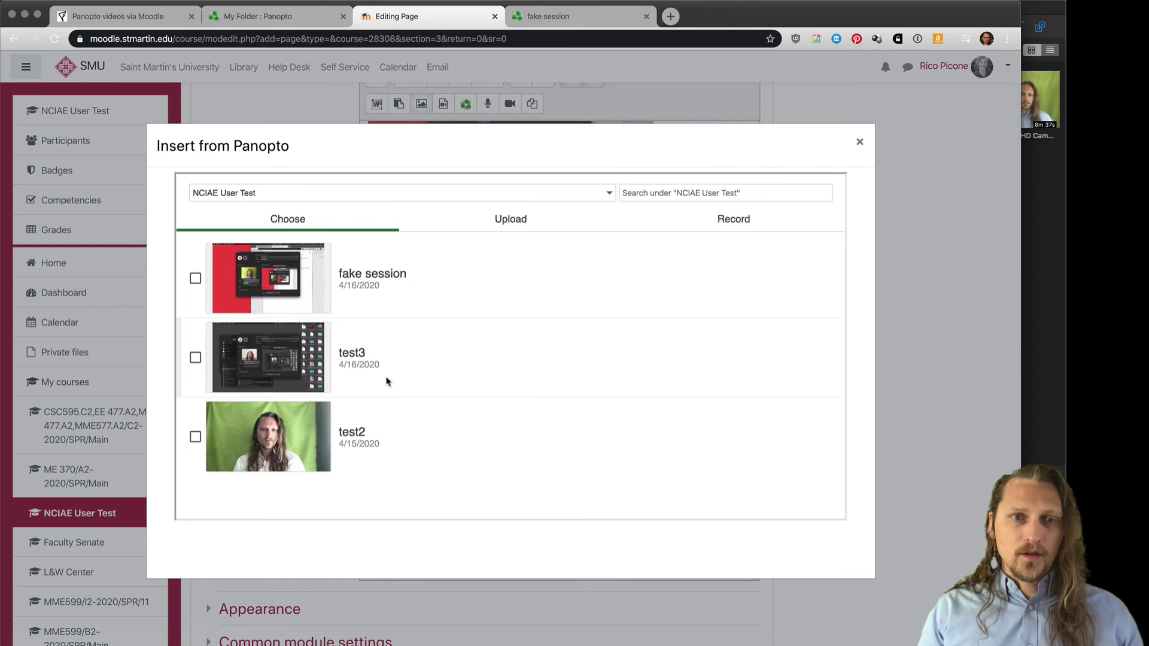
{"action": "left_click", "coordinate": [195, 358]}
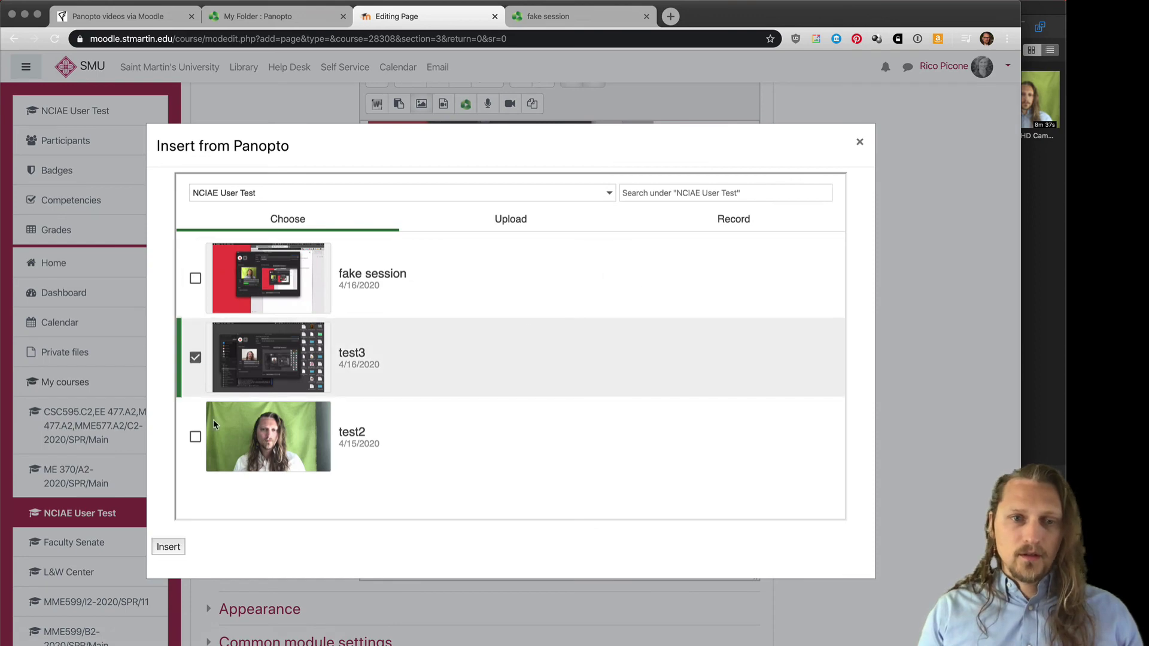
{"action": "left_click", "coordinate": [171, 549]}
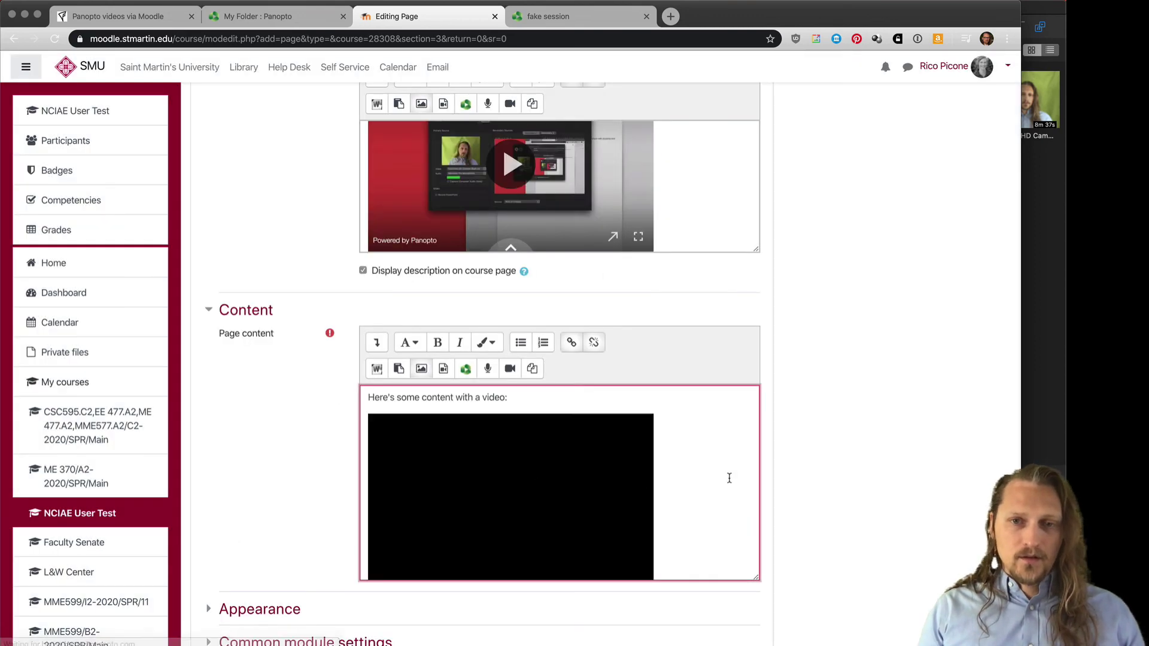
{"action": "scroll", "coordinate": [738, 476], "scroll_direction": "down", "scroll_amount": 1}
{"action": "scroll", "coordinate": [792, 481], "scroll_direction": "down", "scroll_amount": 5}
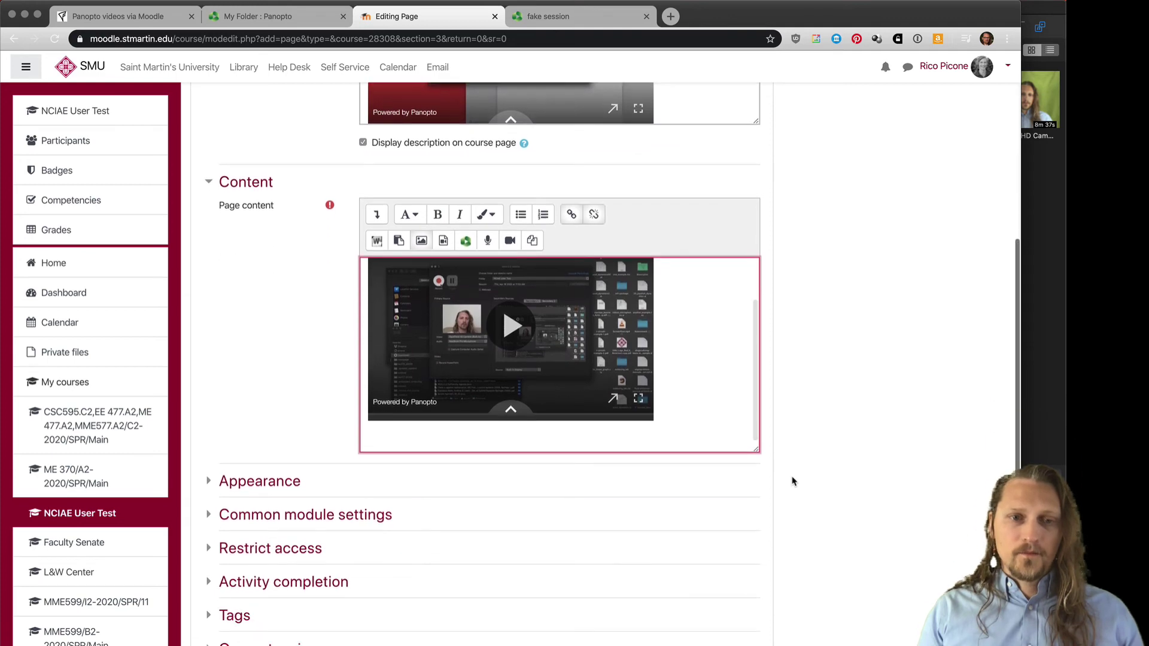
{"action": "scroll", "coordinate": [792, 480], "scroll_direction": "down", "scroll_amount": 1}
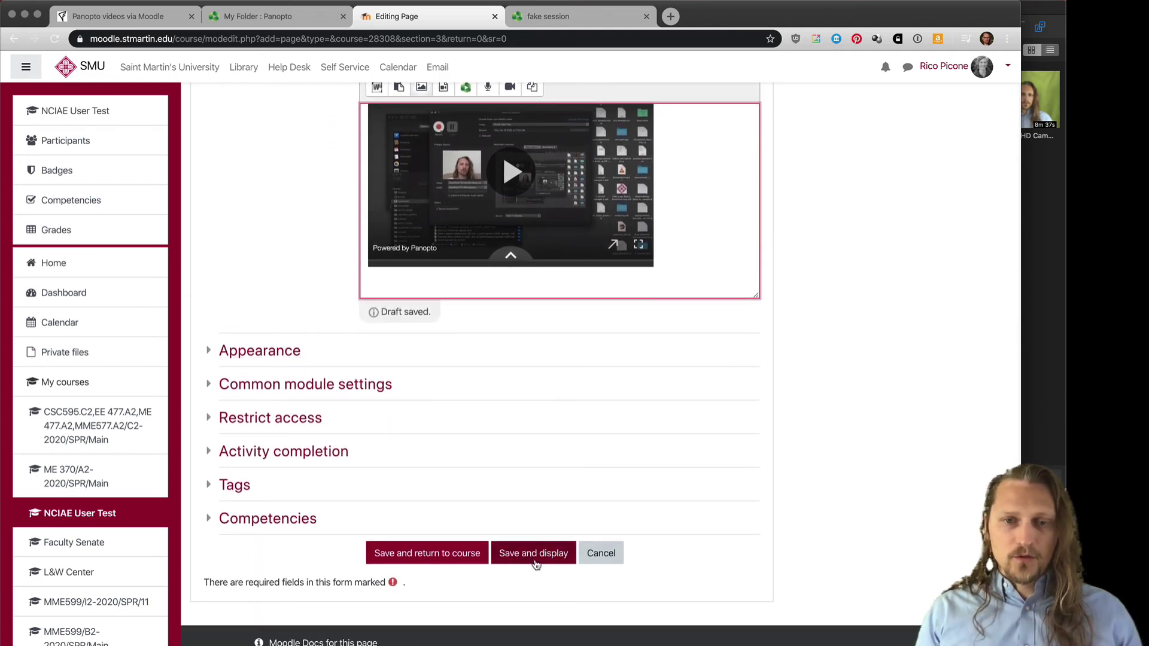
Step: Save the page back to the course and tick its completion checkbox in Topic 3
{"action": "left_click", "coordinate": [480, 558]}
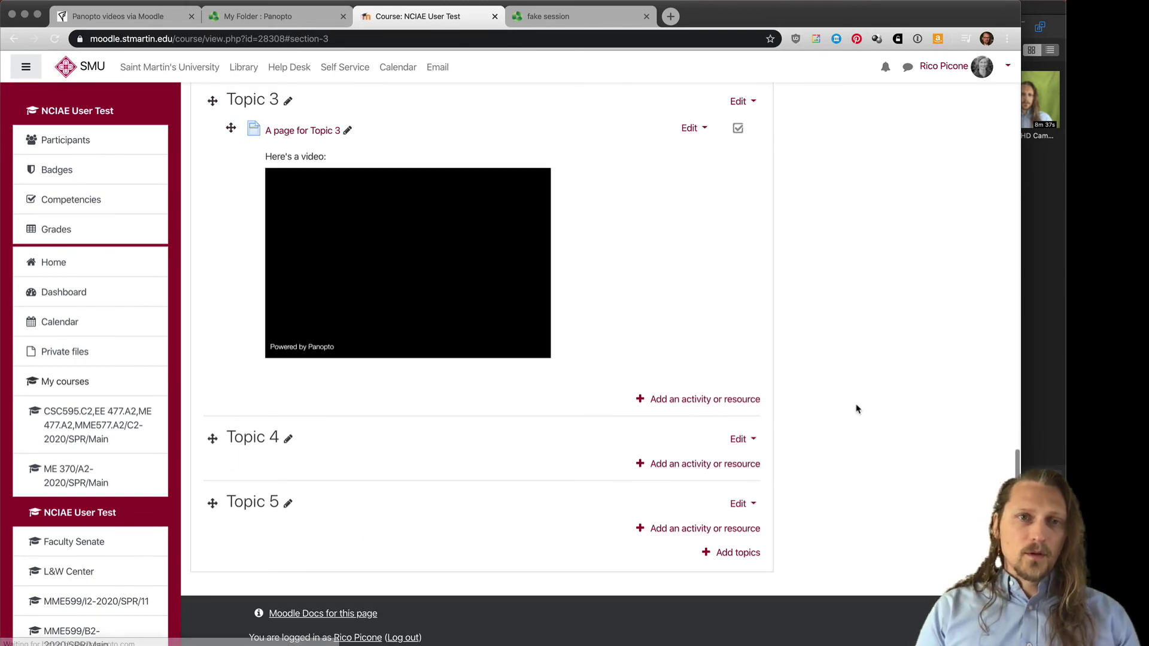
{"action": "scroll", "coordinate": [856, 407], "scroll_direction": "up", "scroll_amount": 4}
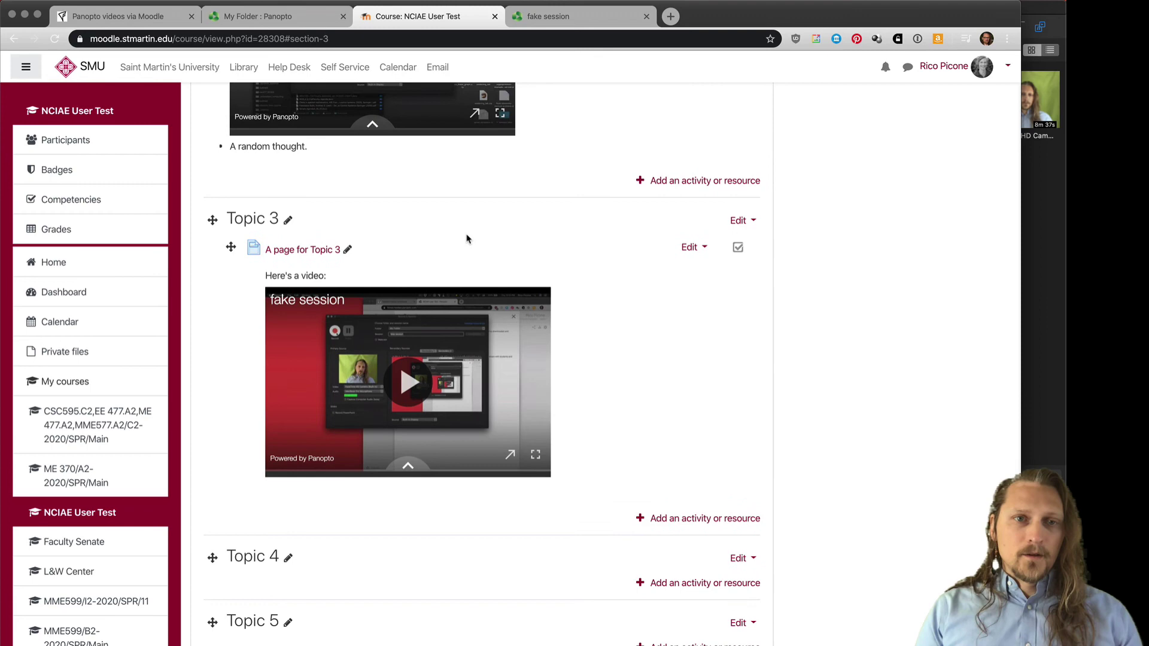
{"action": "scroll", "coordinate": [466, 237], "scroll_direction": "up", "scroll_amount": 2}
{"action": "scroll", "coordinate": [388, 408], "scroll_direction": "down", "scroll_amount": 2}
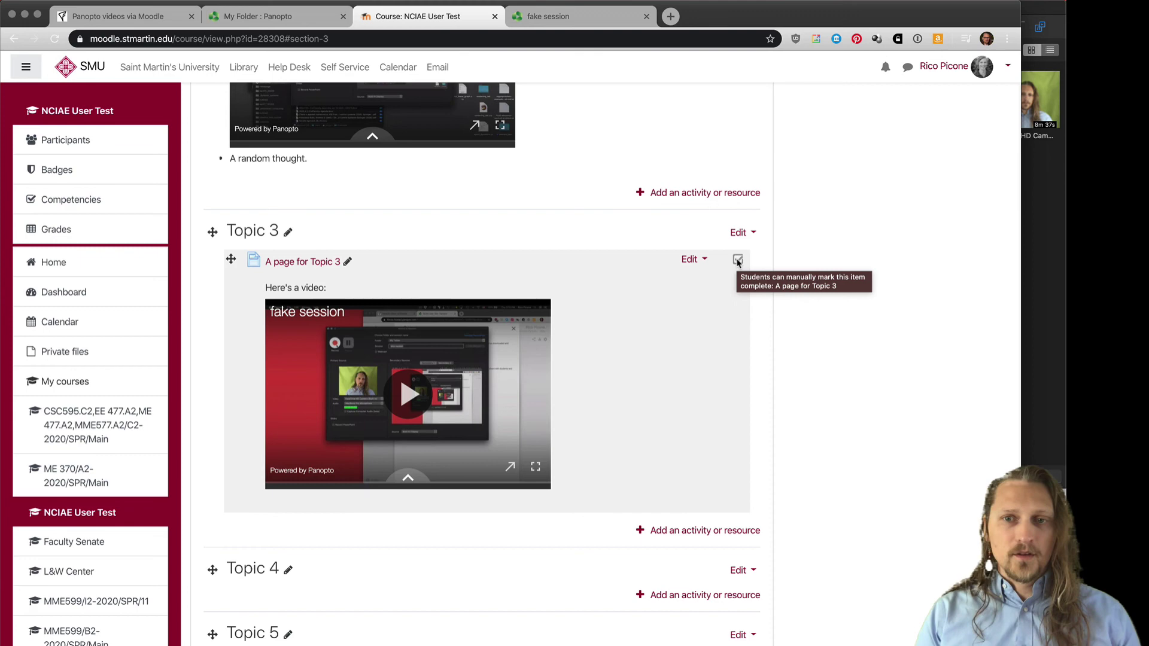
{"action": "left_click", "coordinate": [739, 261]}
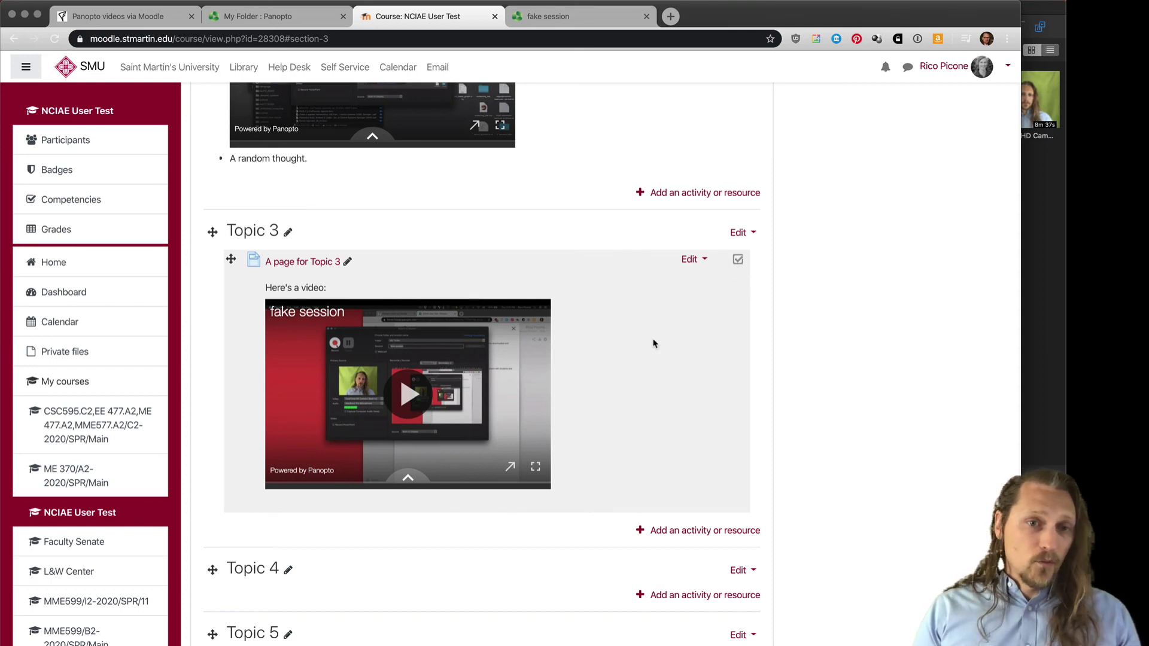
{"action": "scroll", "coordinate": [587, 470], "scroll_direction": "down", "scroll_amount": 3}
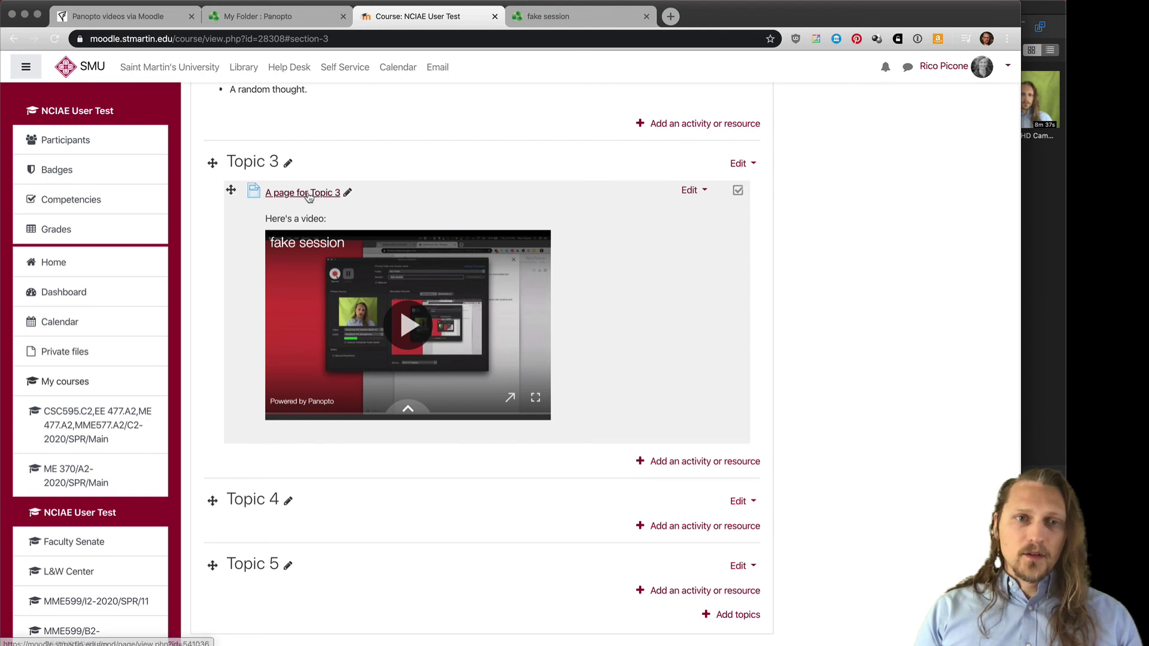
{"action": "left_click", "coordinate": [302, 194]}
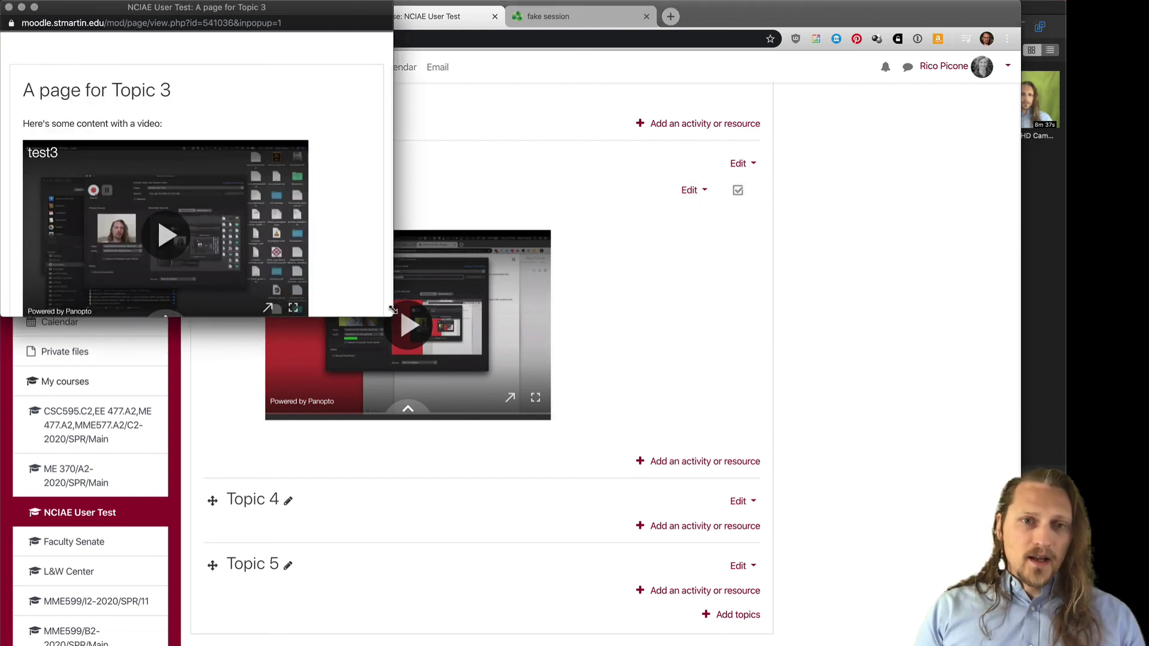
{"action": "left_click_drag", "start_coordinate": [393, 317], "coordinate": [593, 563]}
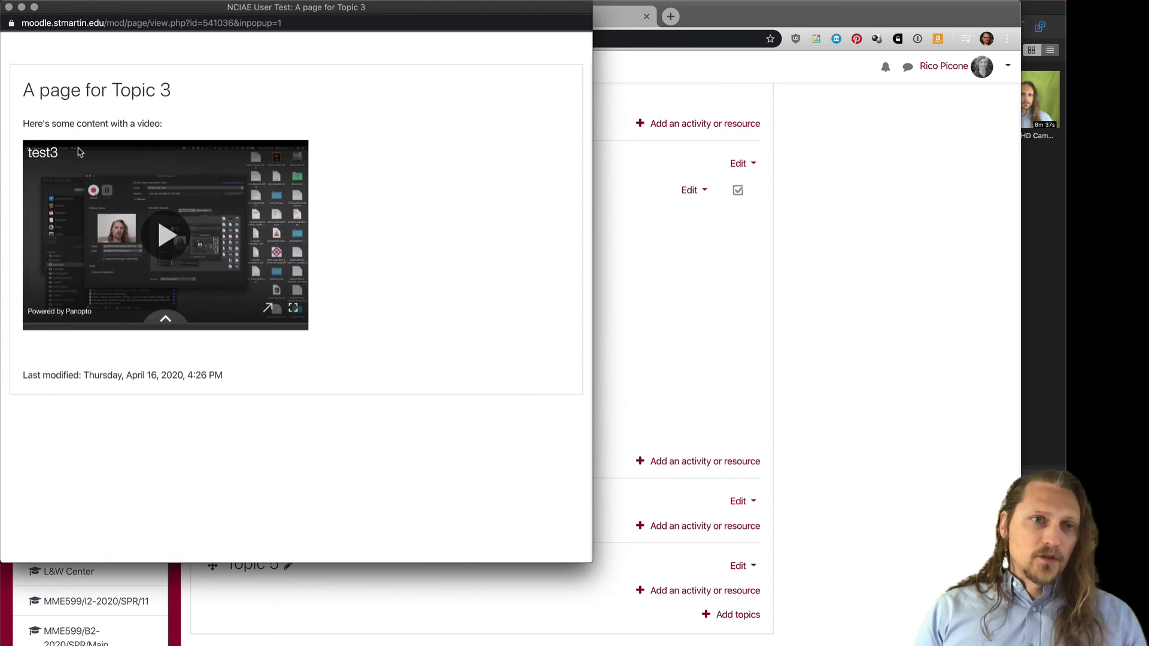
{"action": "left_click", "coordinate": [178, 262]}
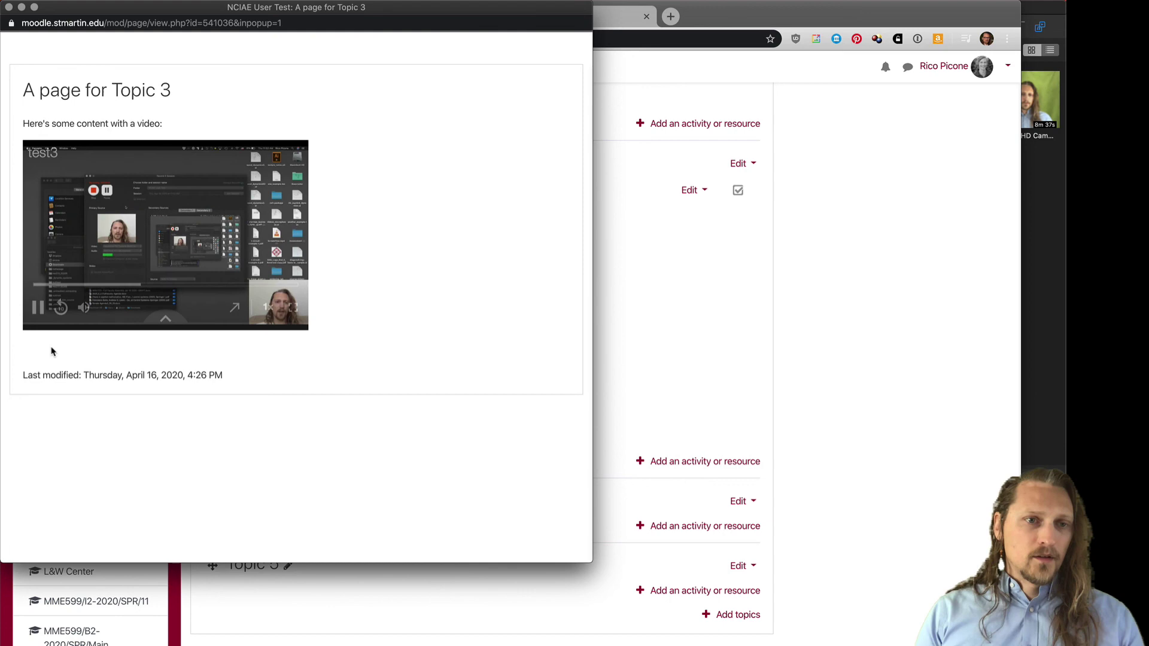
{"action": "left_click", "coordinate": [38, 308]}
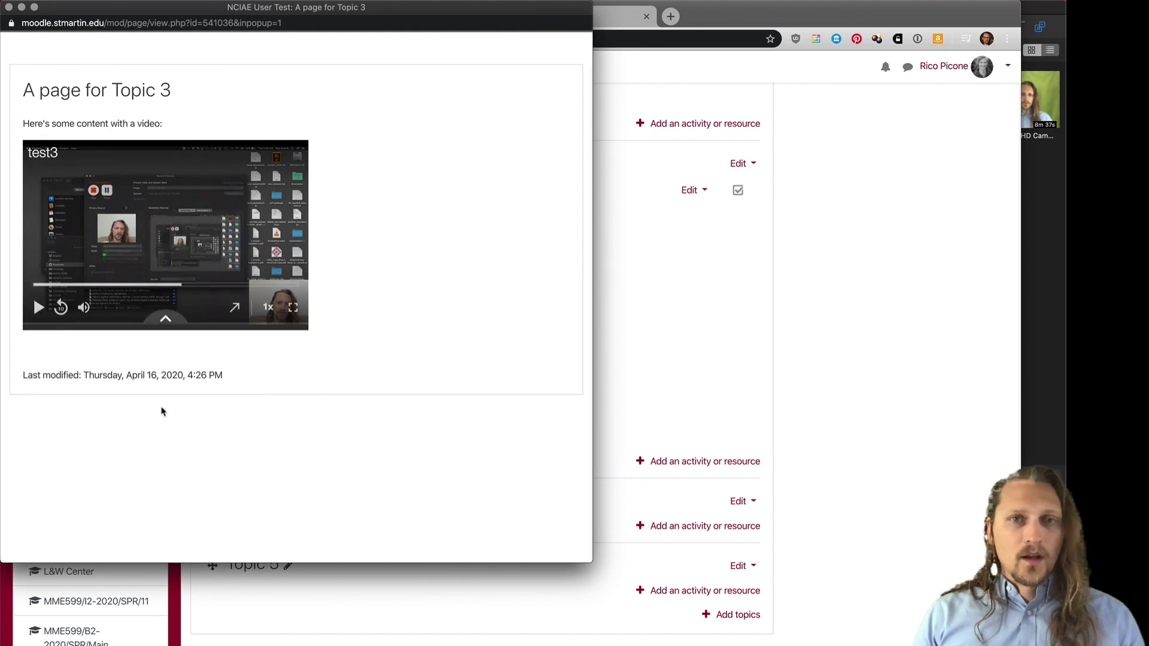
{"action": "left_click", "coordinate": [8, 6]}
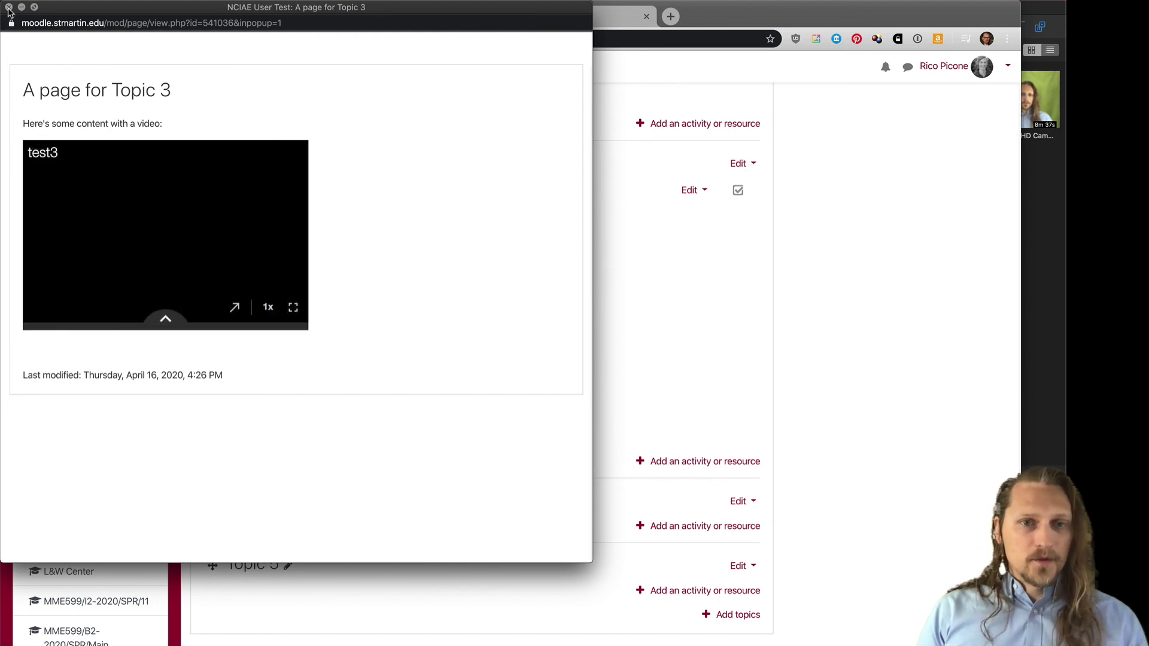
{"action": "scroll", "coordinate": [622, 346], "scroll_direction": "up", "scroll_amount": 3}
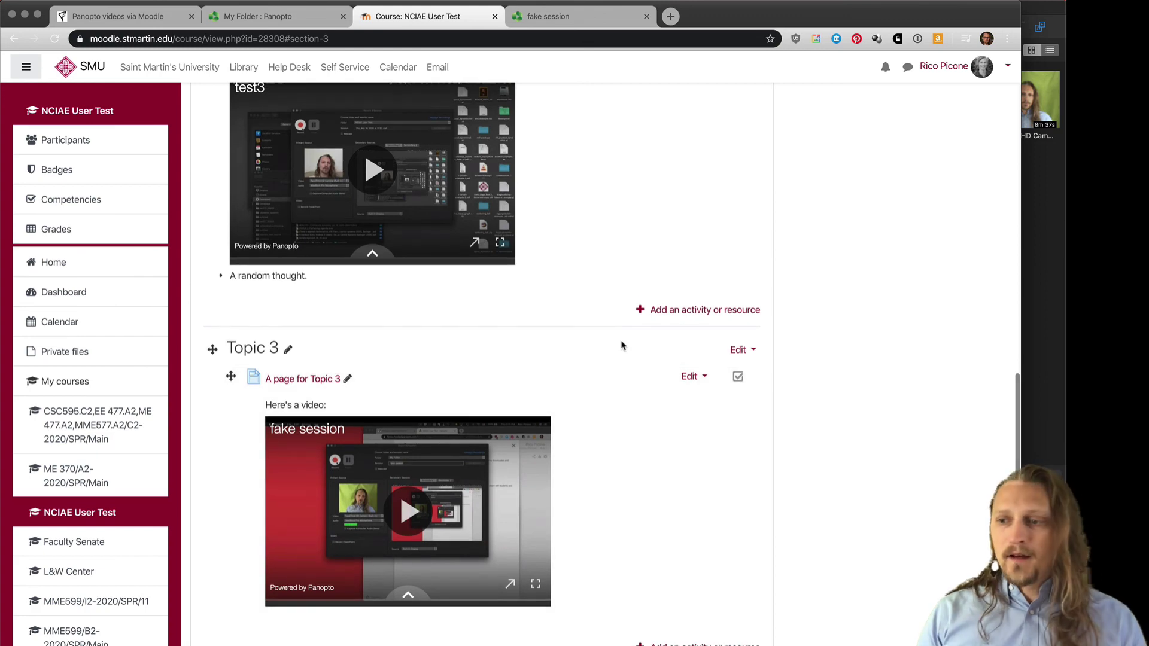